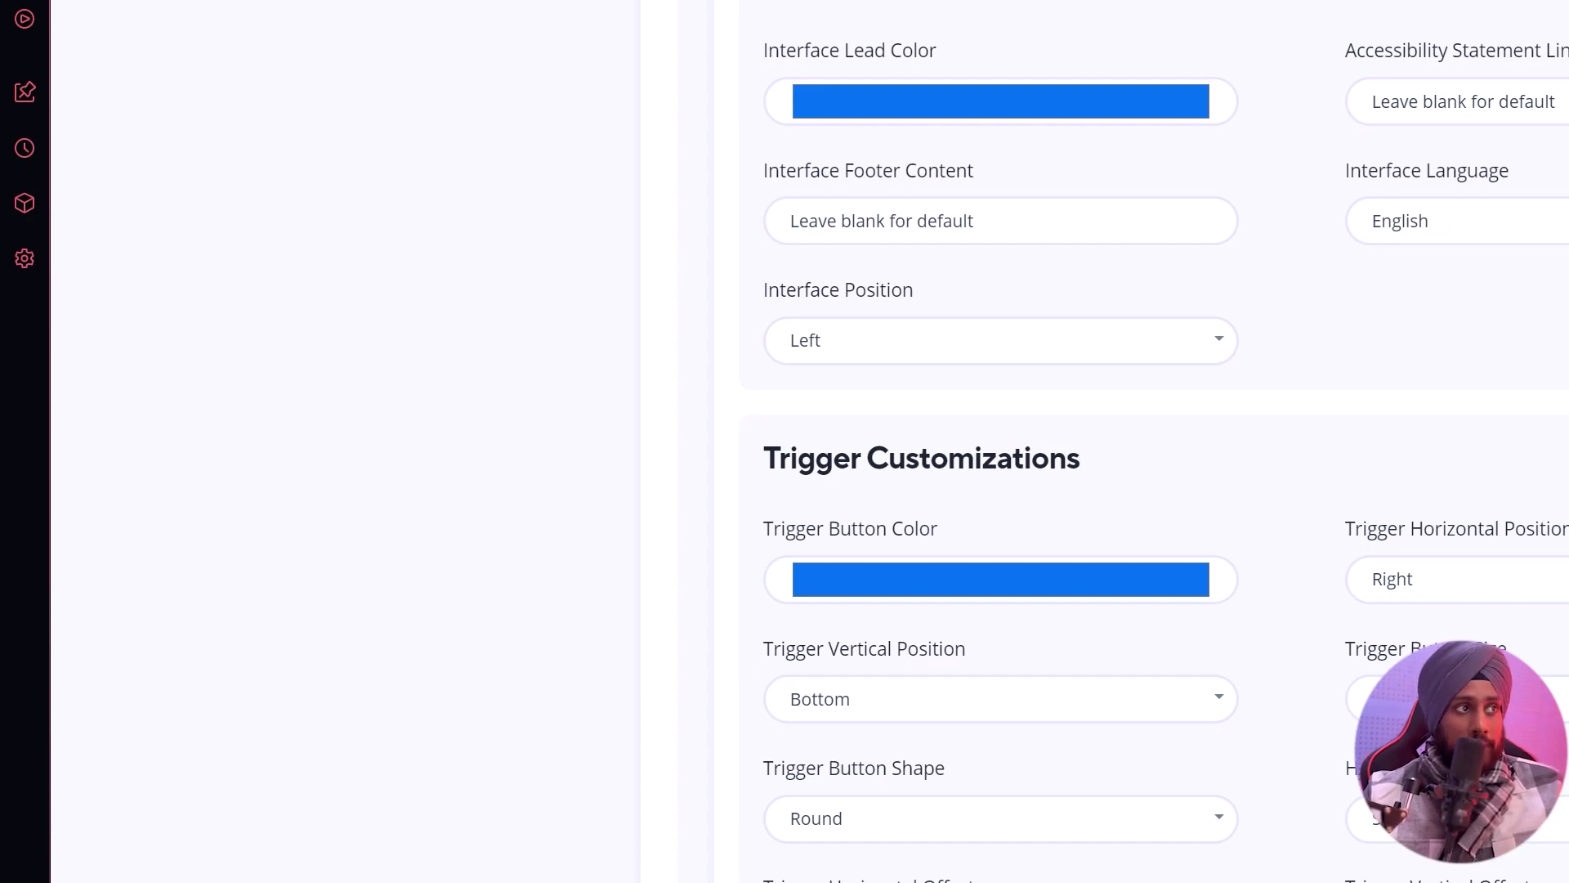
Set the Interface Lead Color under Interface Customizations to red, RGB 248, 68, 22
scroll(1177, 572, up, 6)
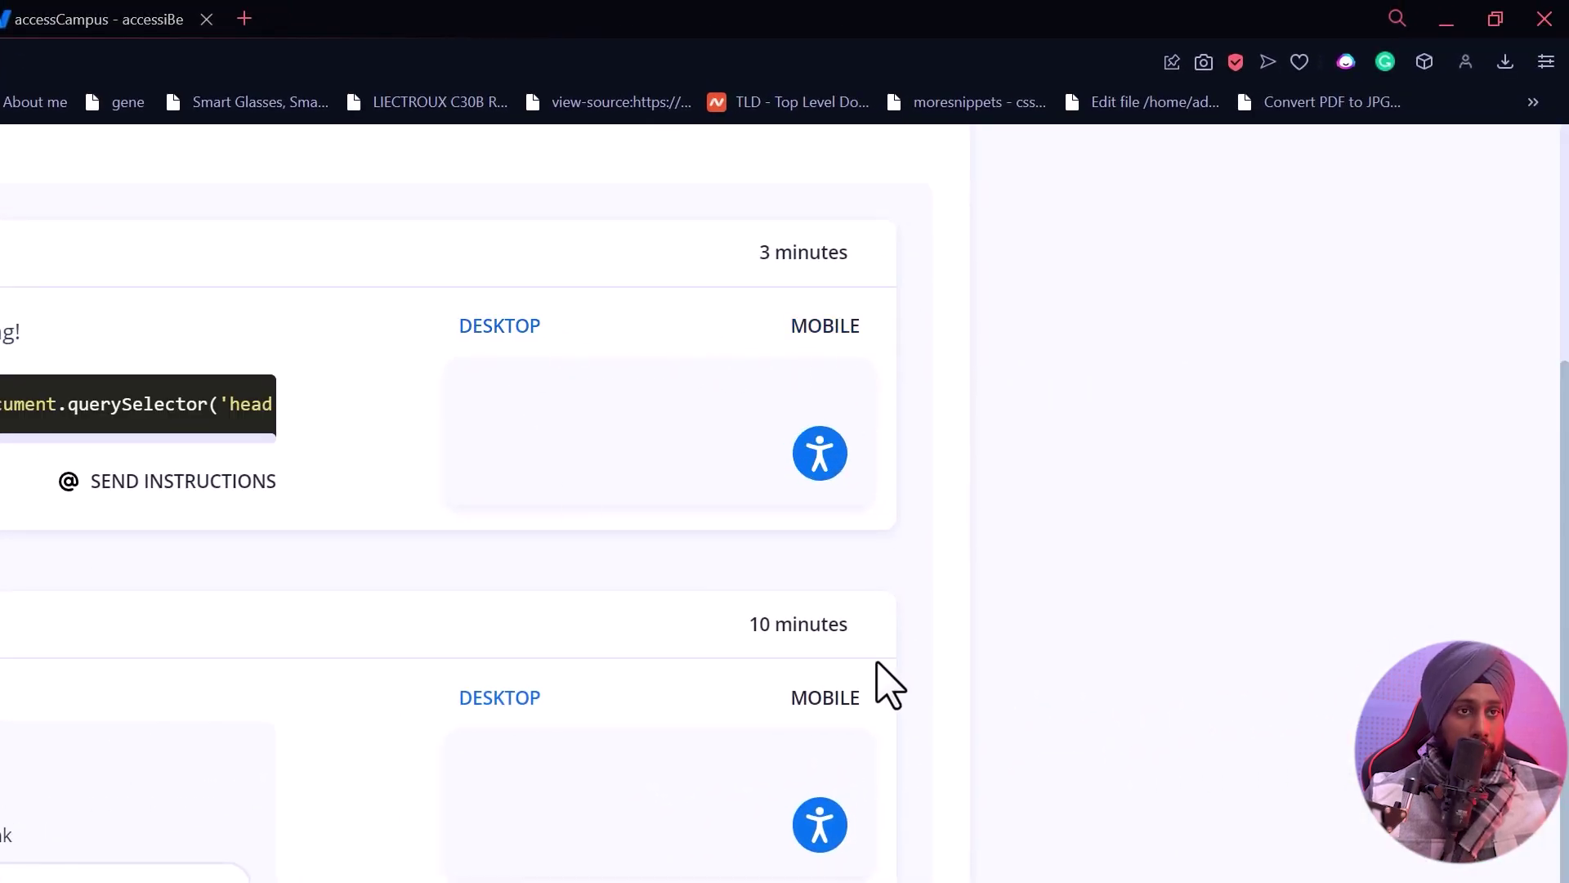
scroll(879, 666, down, 2)
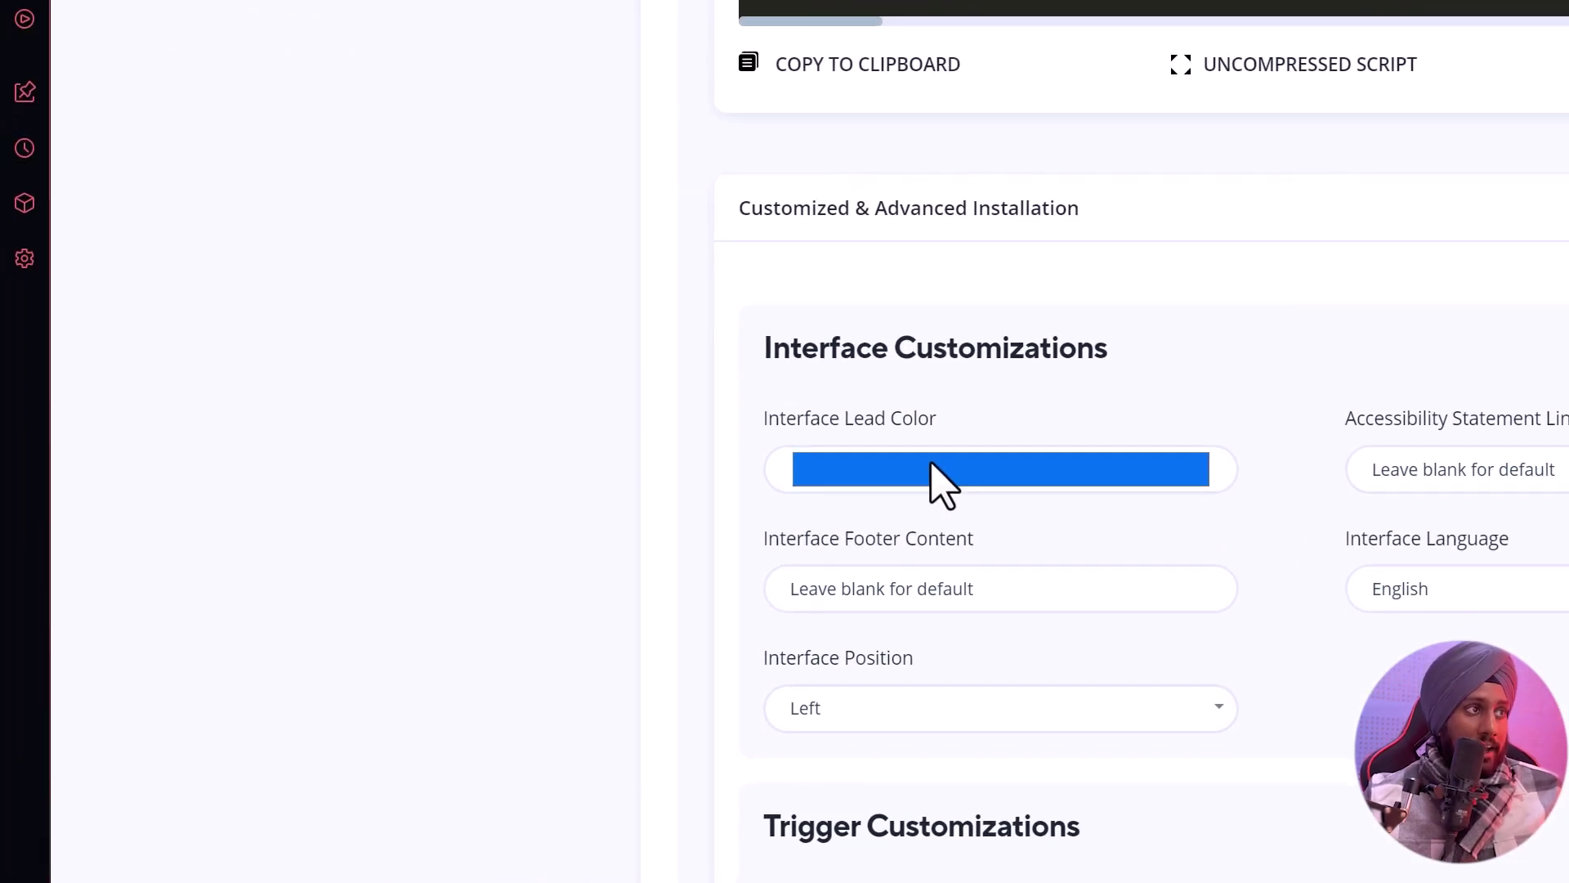
click(940, 481)
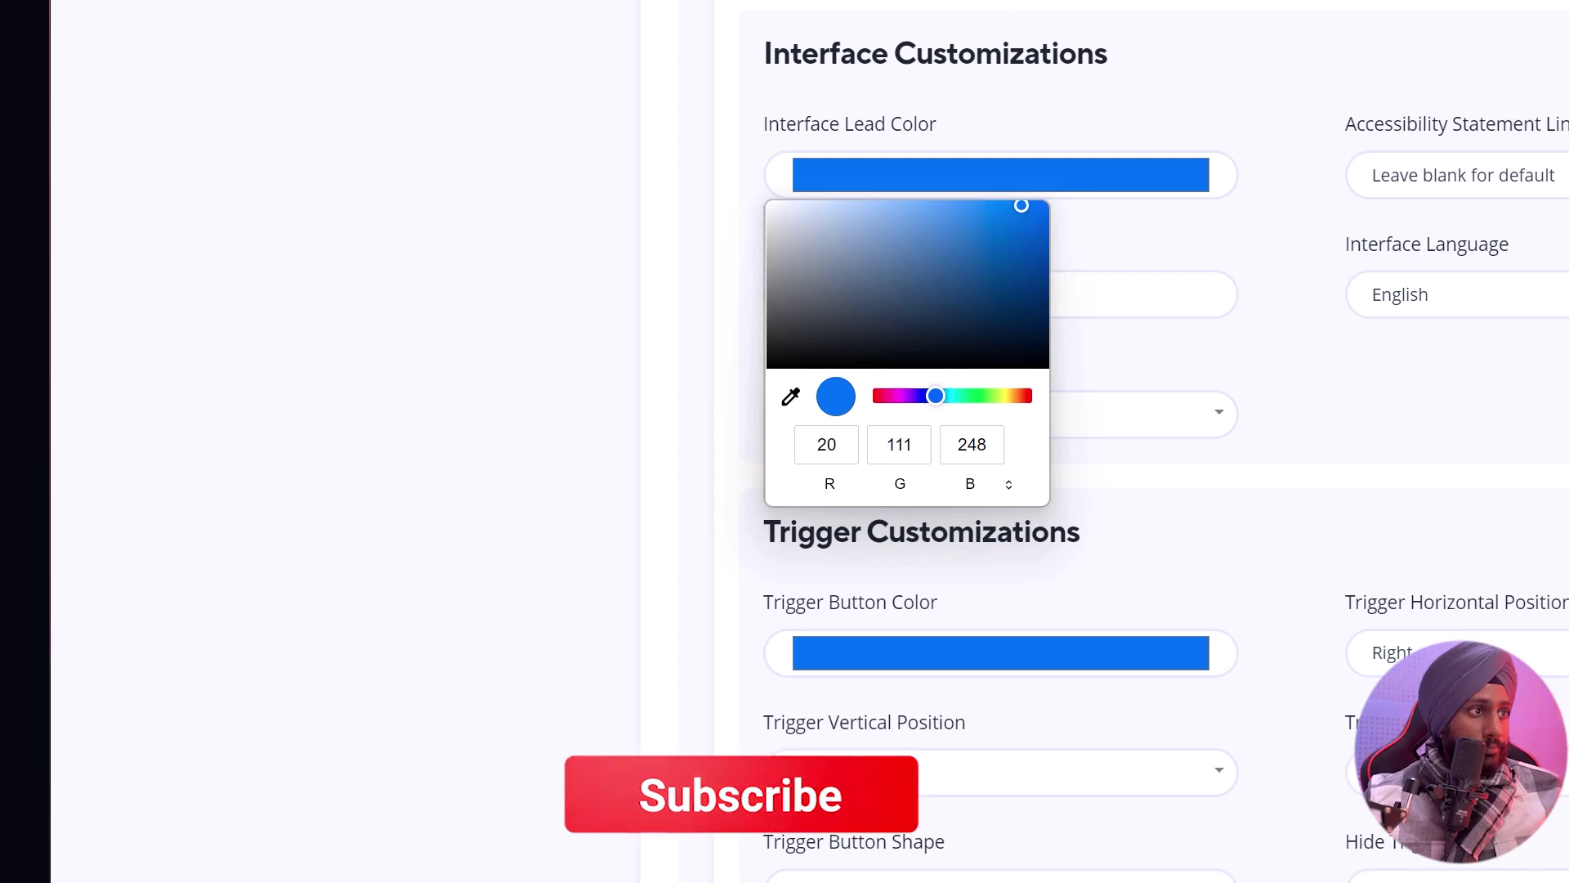
drag(981, 397, 1025, 398)
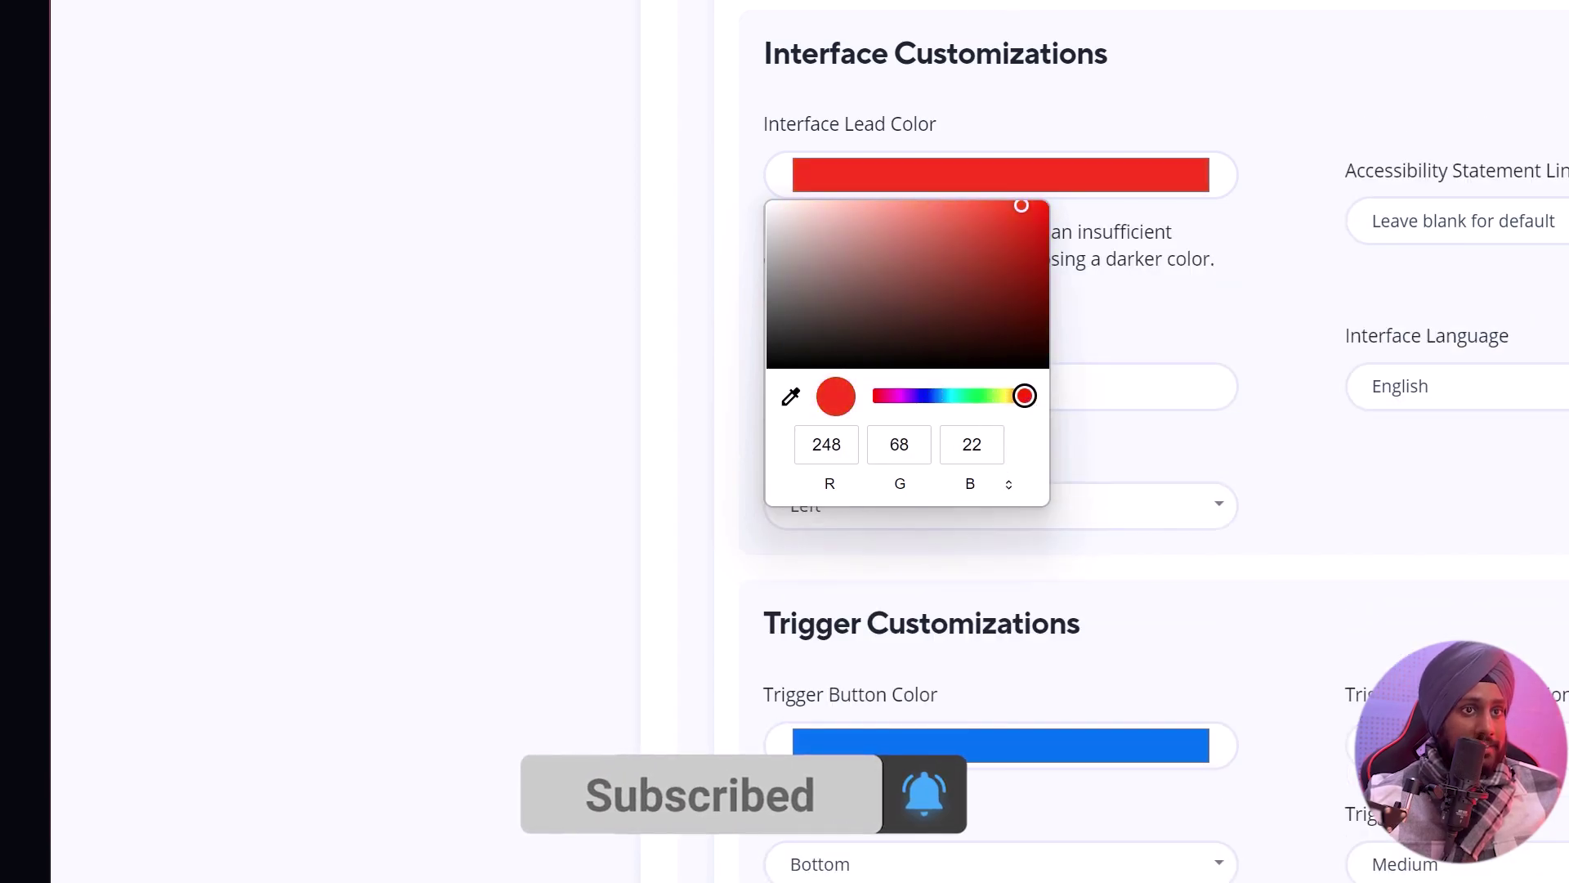
Open the Free Website Analysis site in a new tab beside the Installation tab, view its brand color, and return to the Installation page
key(ctrl+t)
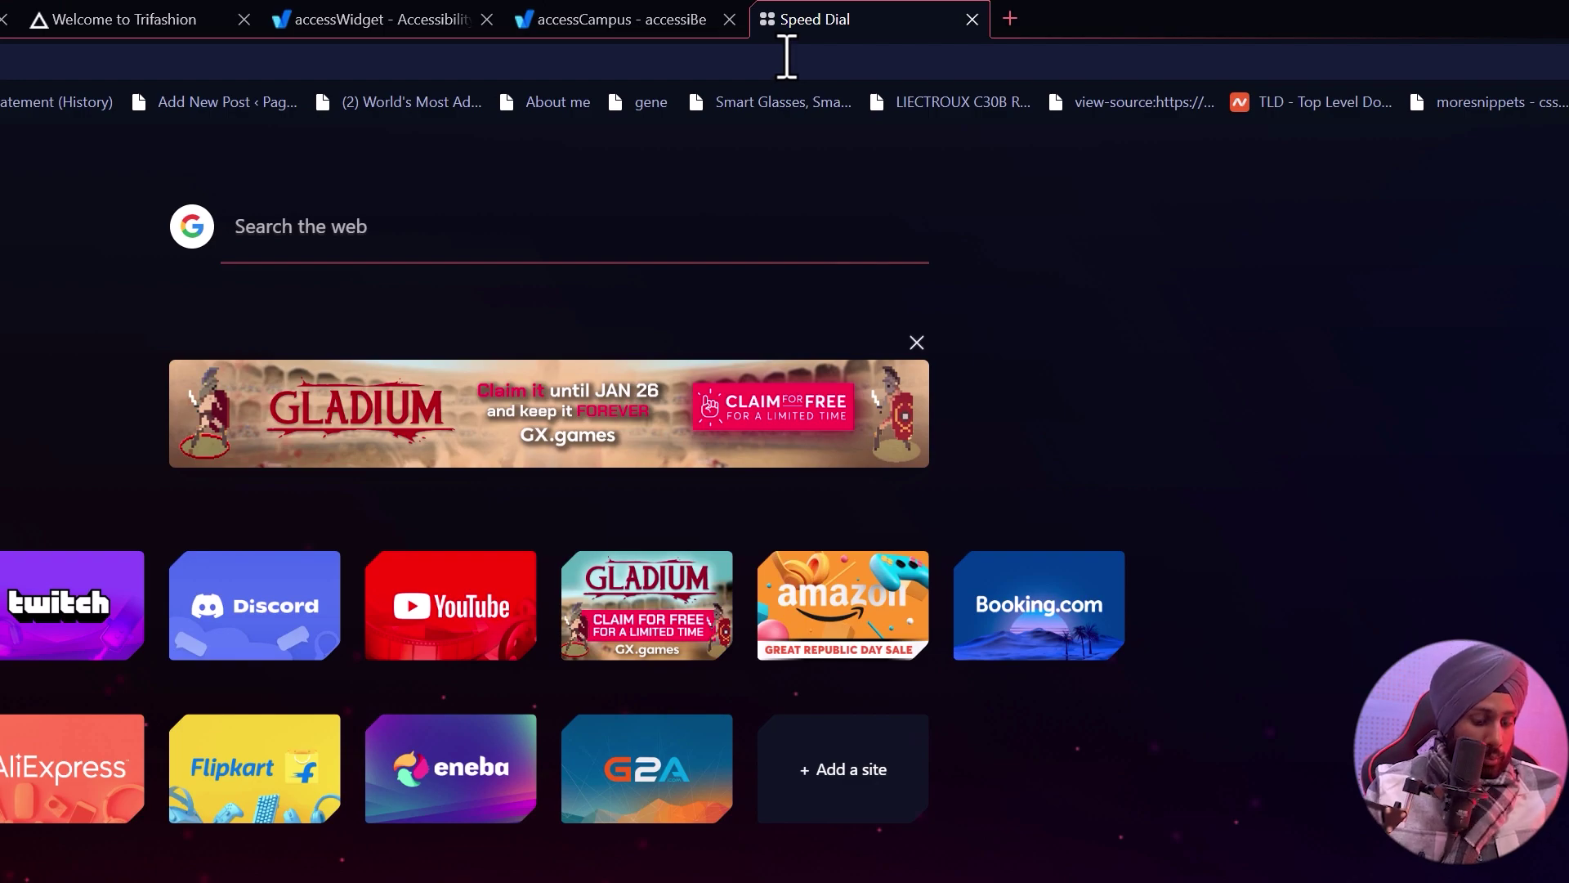
text(a)
key(Return)
drag(845, 26, 135, 33)
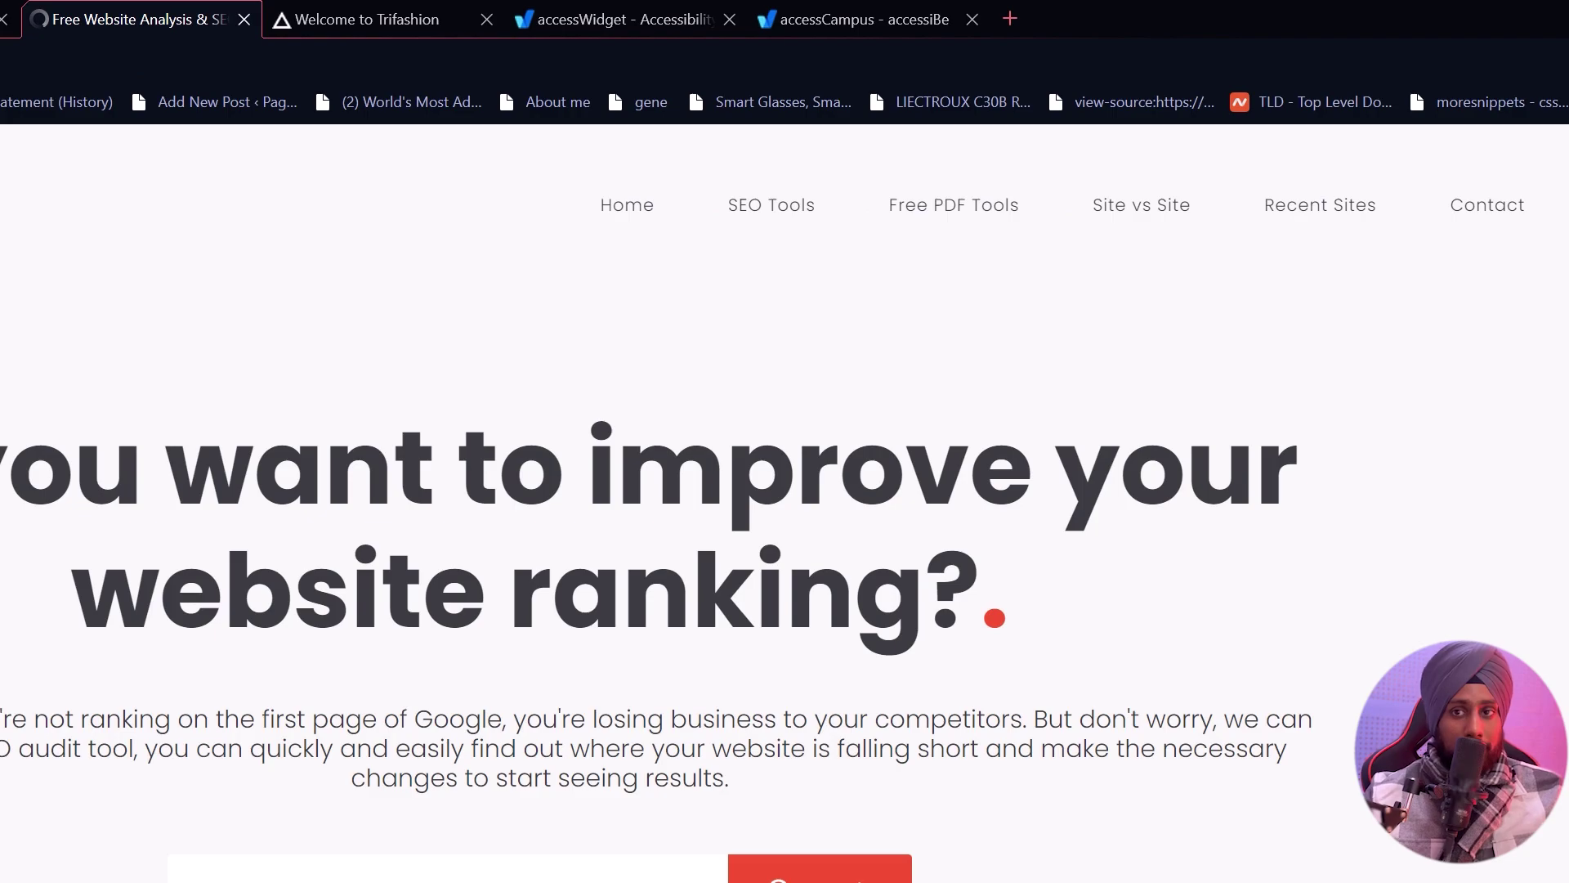
click(944, 20)
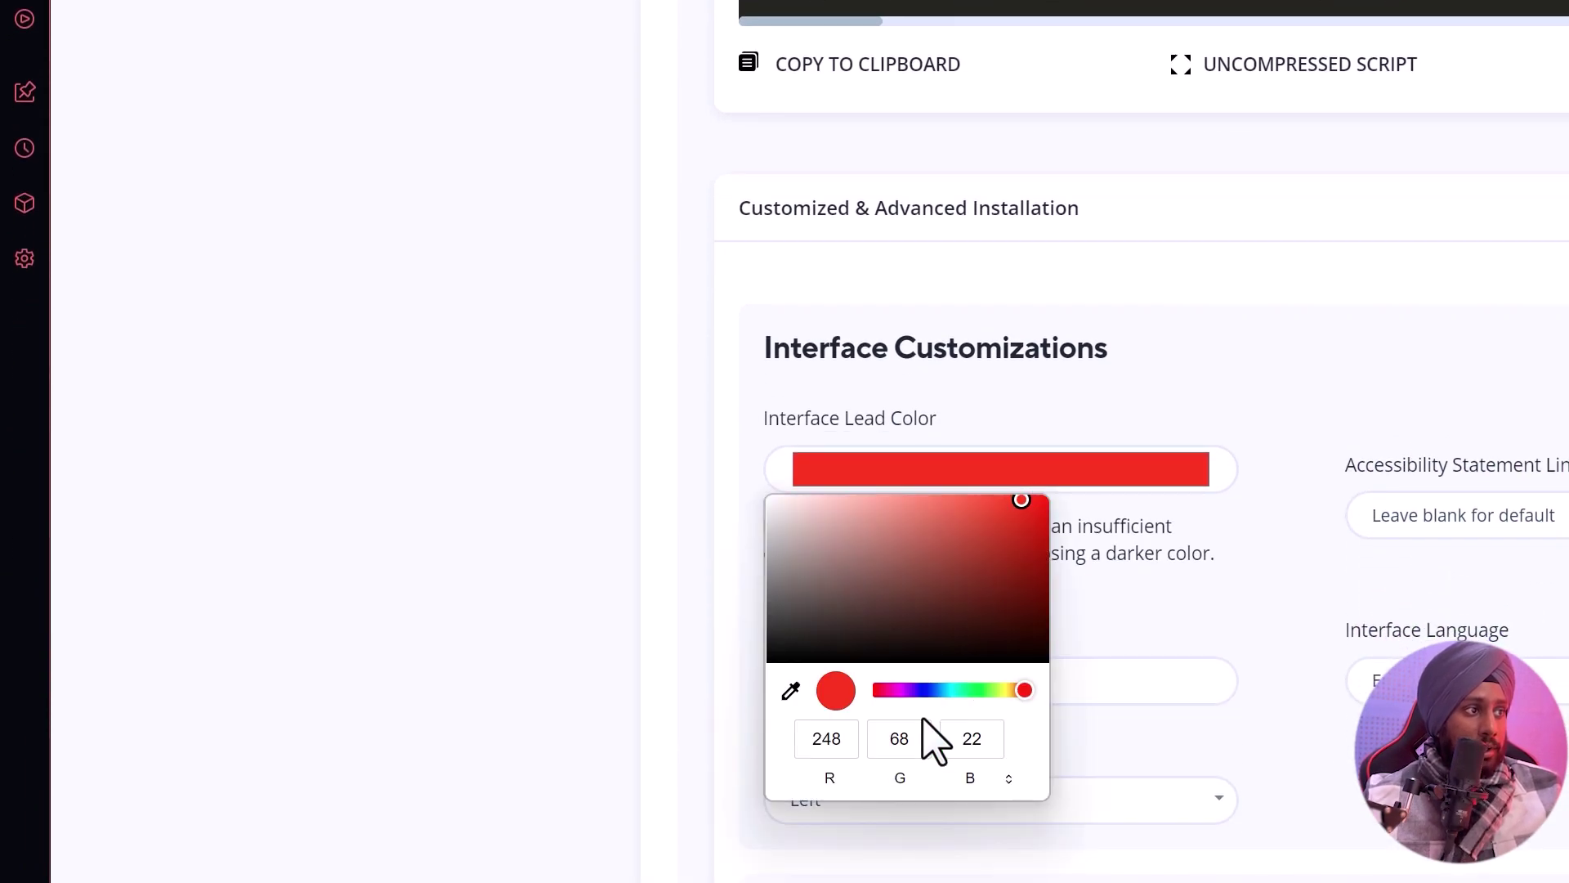
click(627, 725)
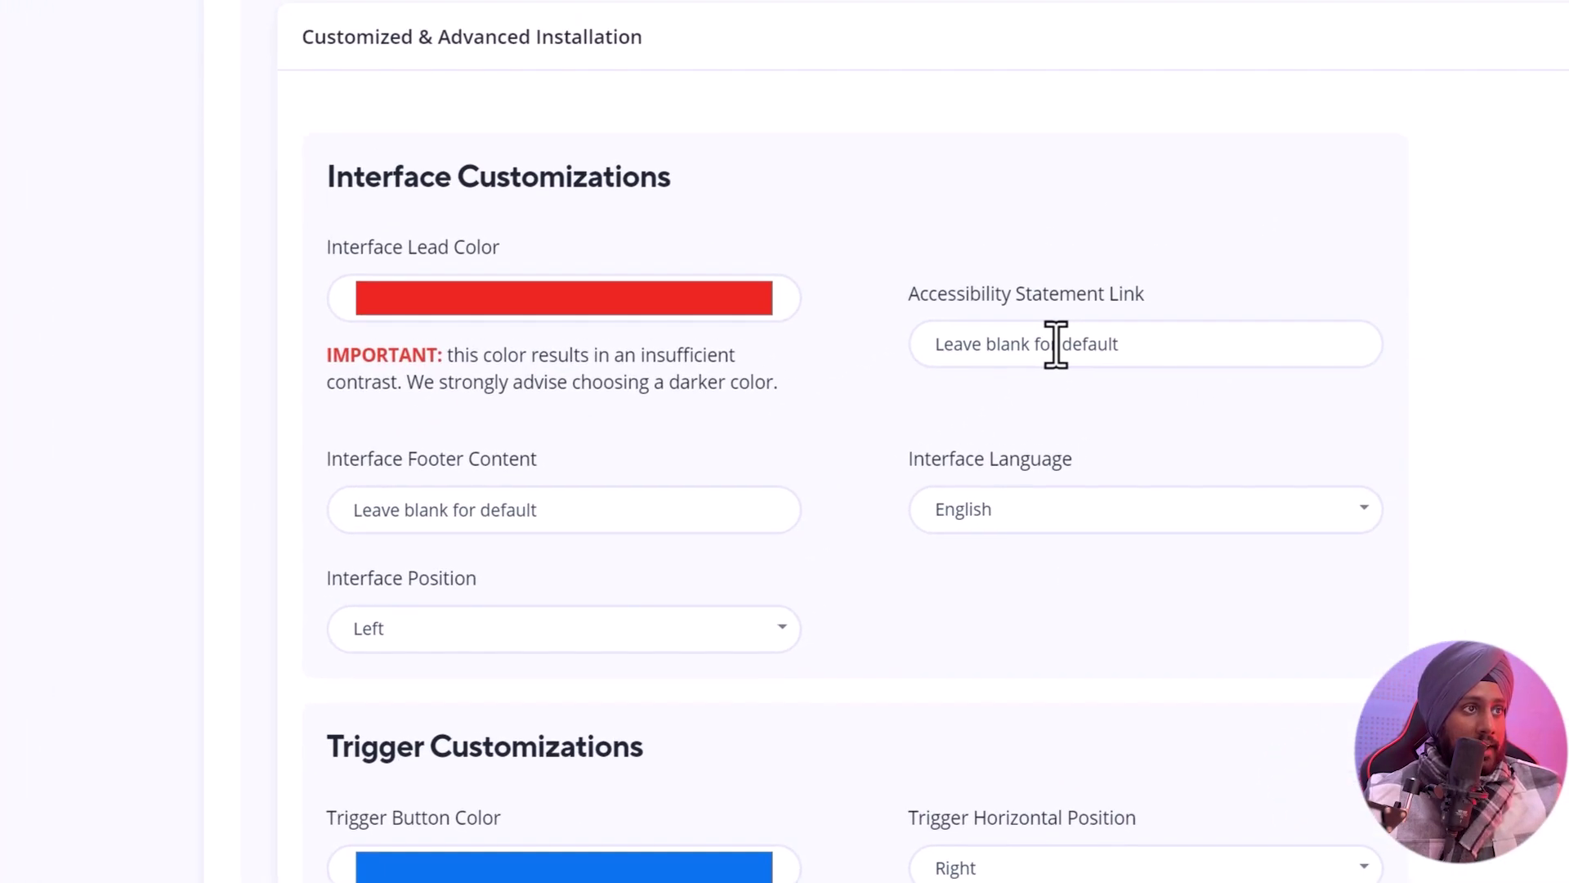
click(1494, 220)
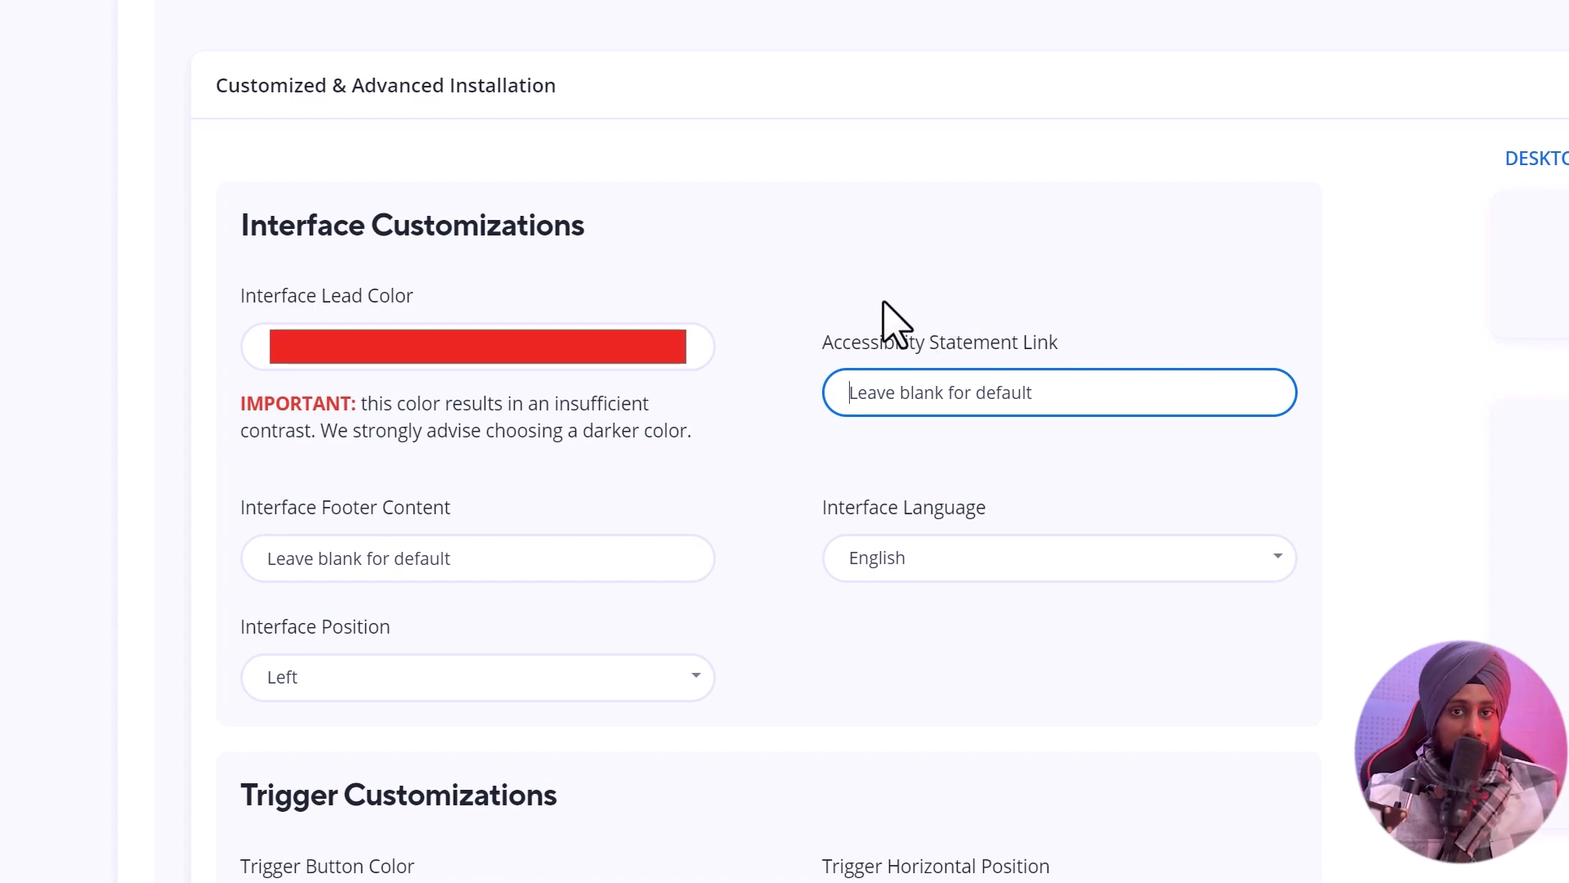
click(813, 482)
click(512, 557)
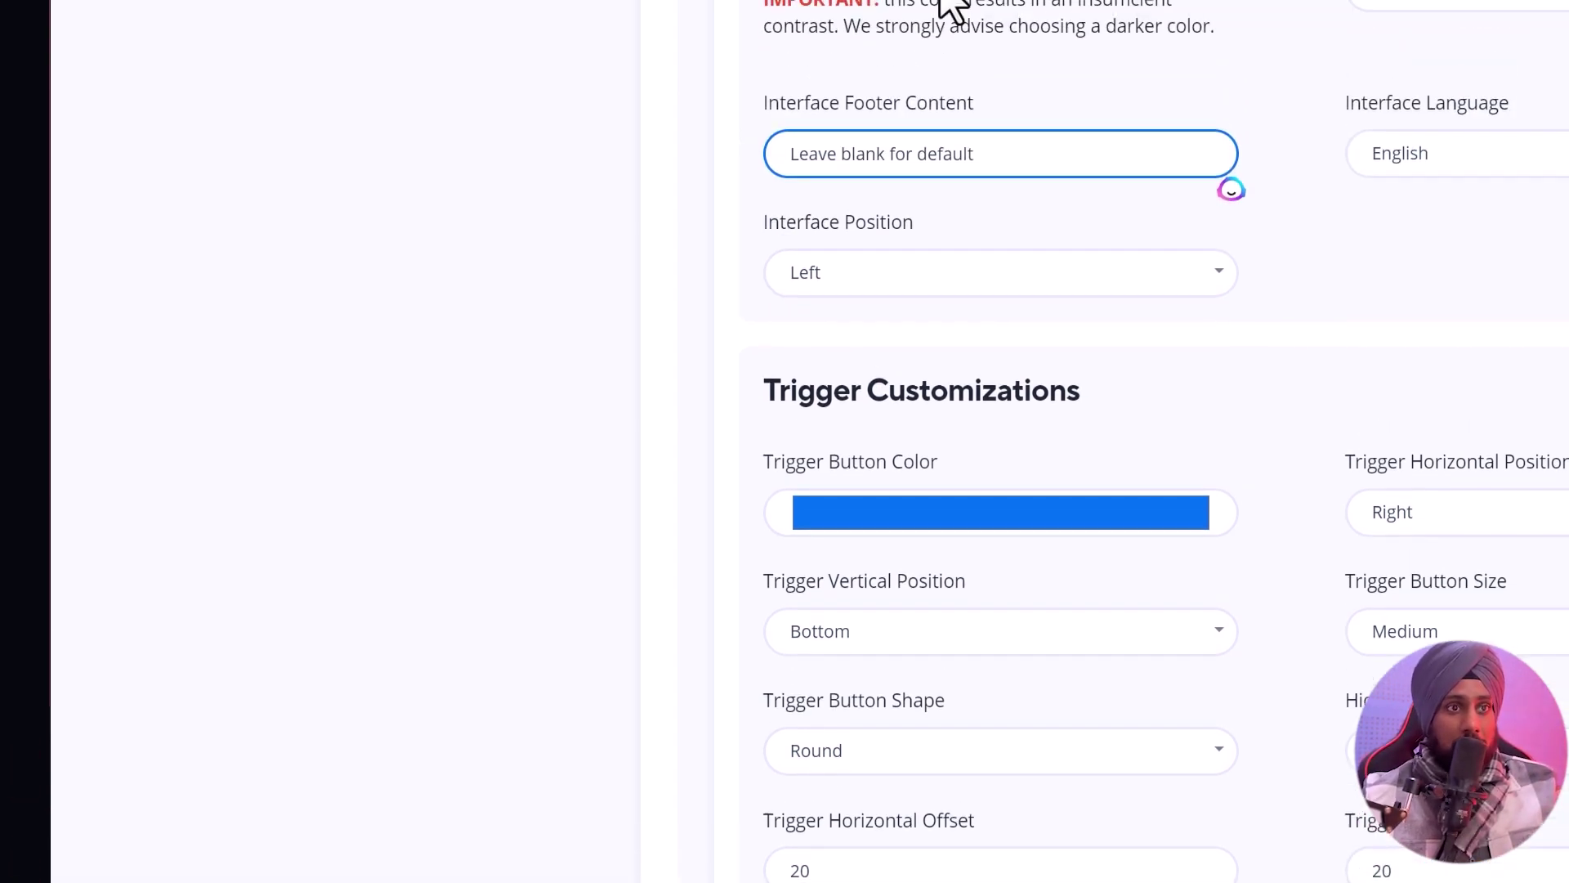
Darken the Interface Lead Color to a deep red of about RGB 172, 39, 6
click(887, 350)
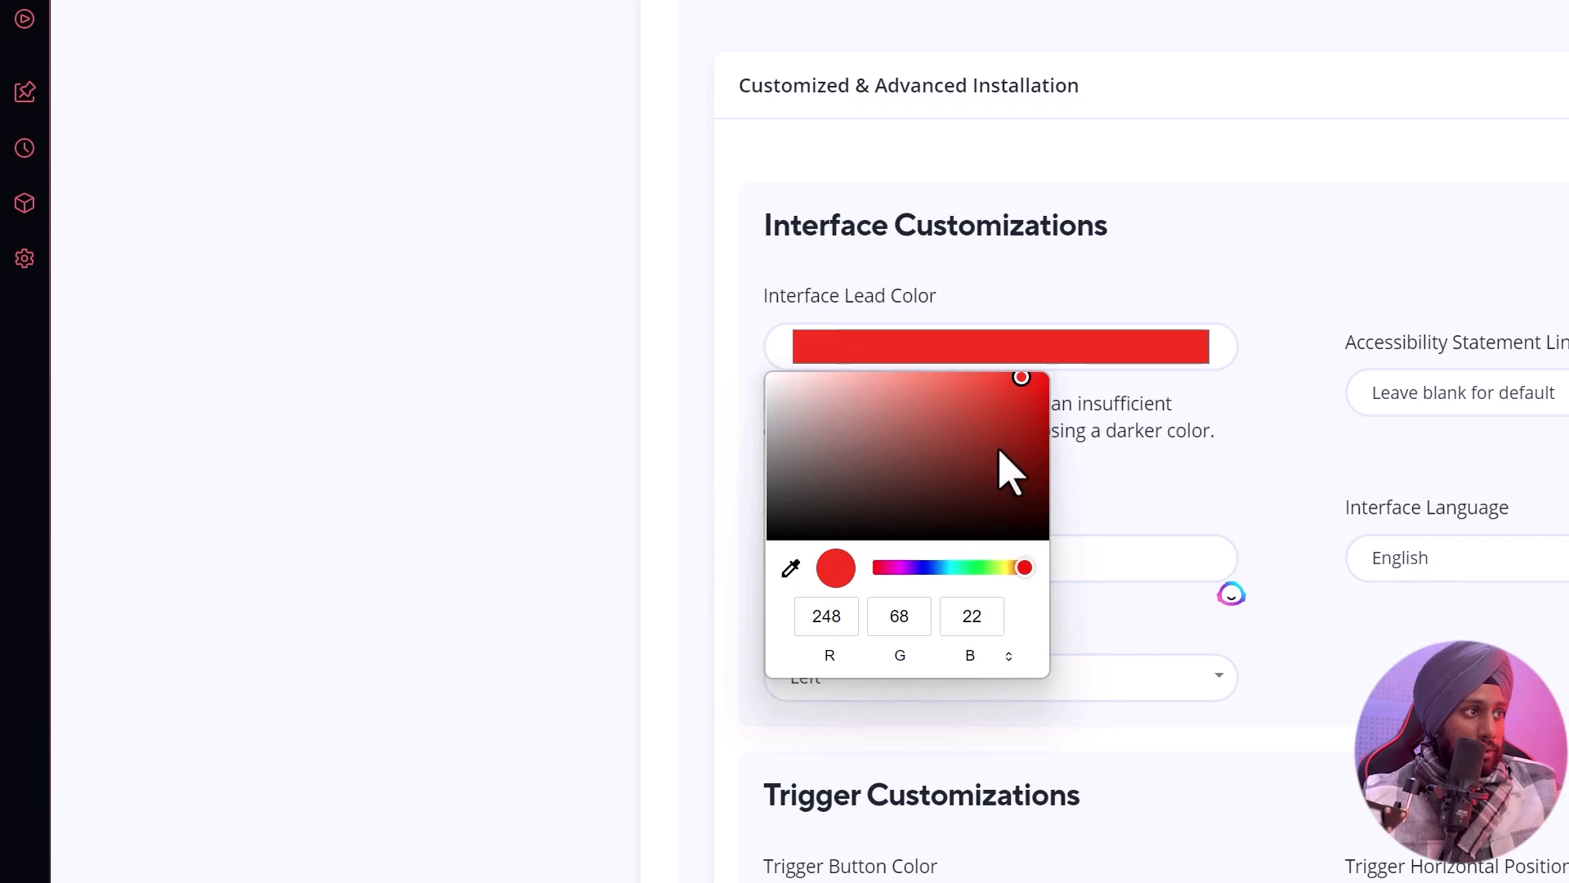
drag(1022, 378, 1037, 429)
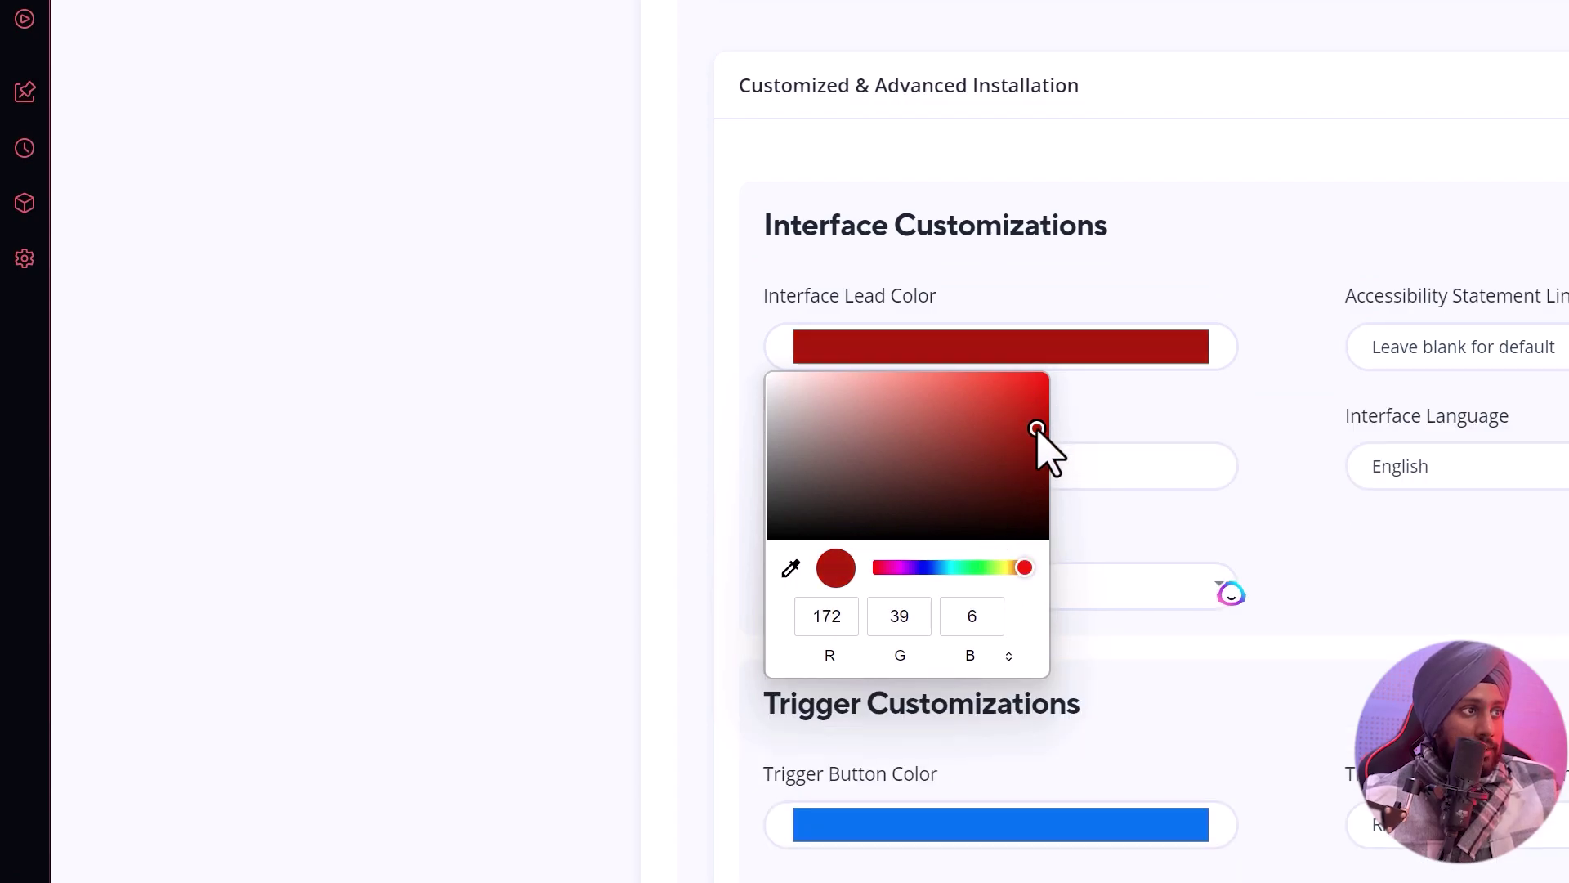
click(698, 418)
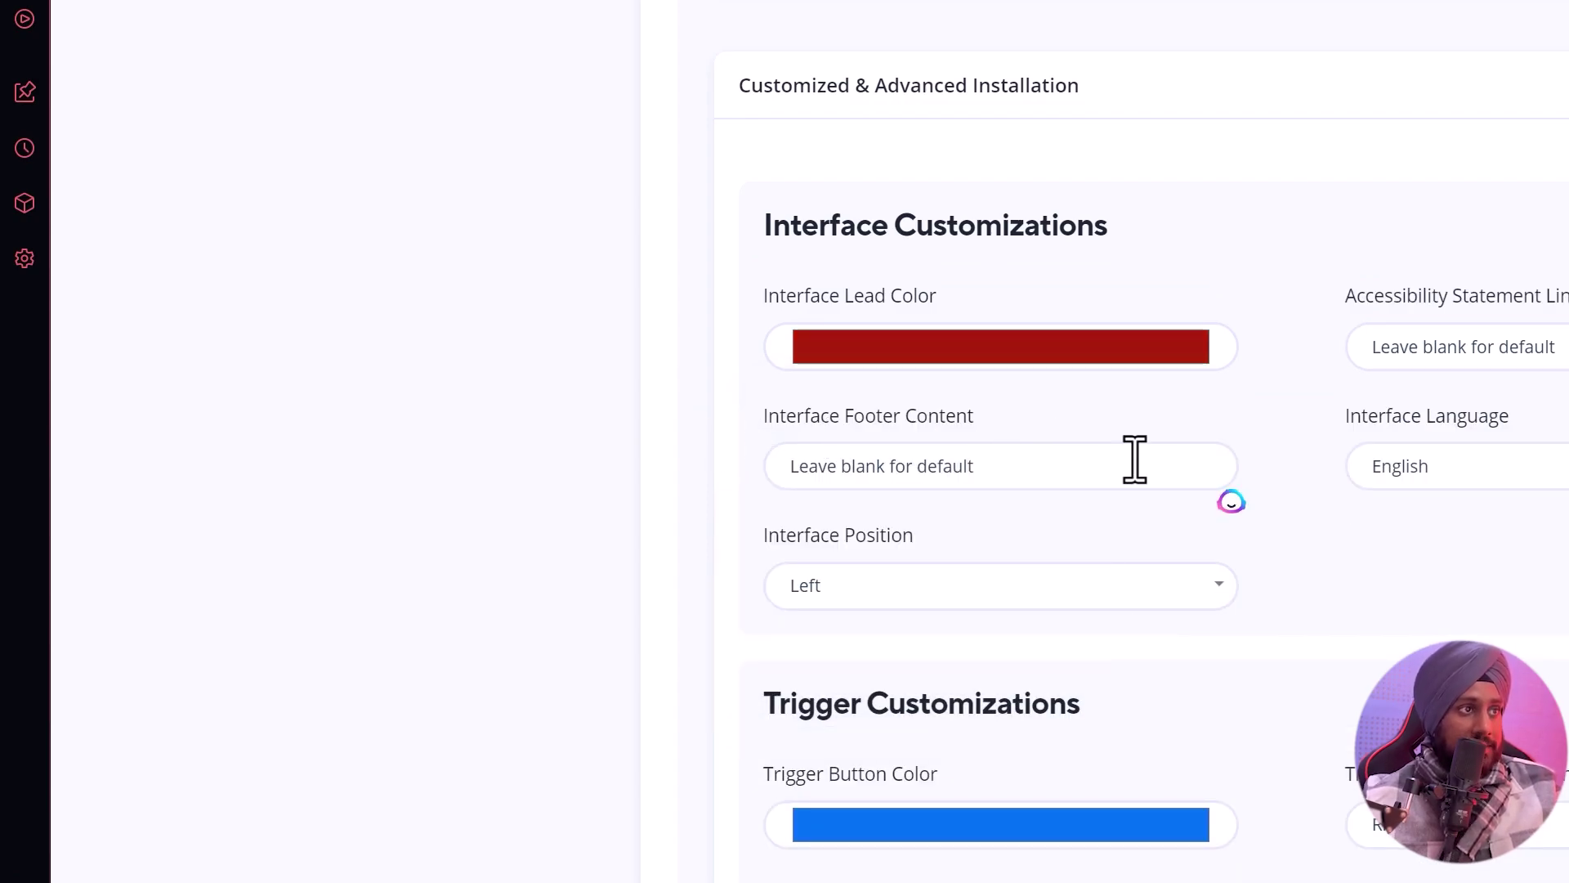
Set the Trigger Button Color under Trigger Customizations to a dark brick red similar to the interface lead color
scroll(1071, 630, down, 7)
click(1029, 299)
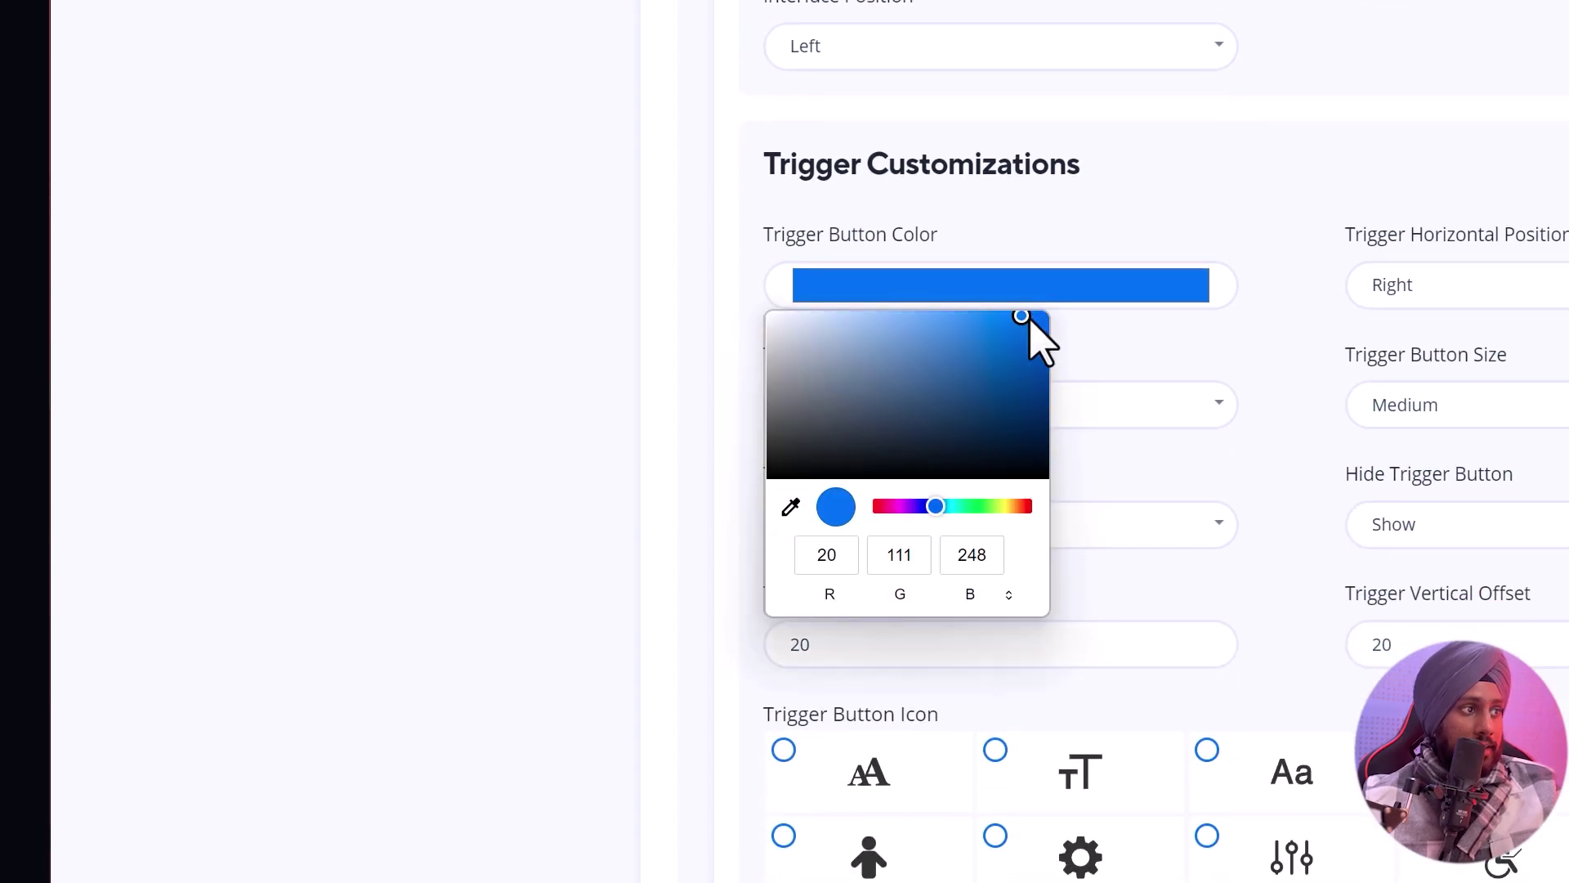
drag(1021, 508, 1017, 507)
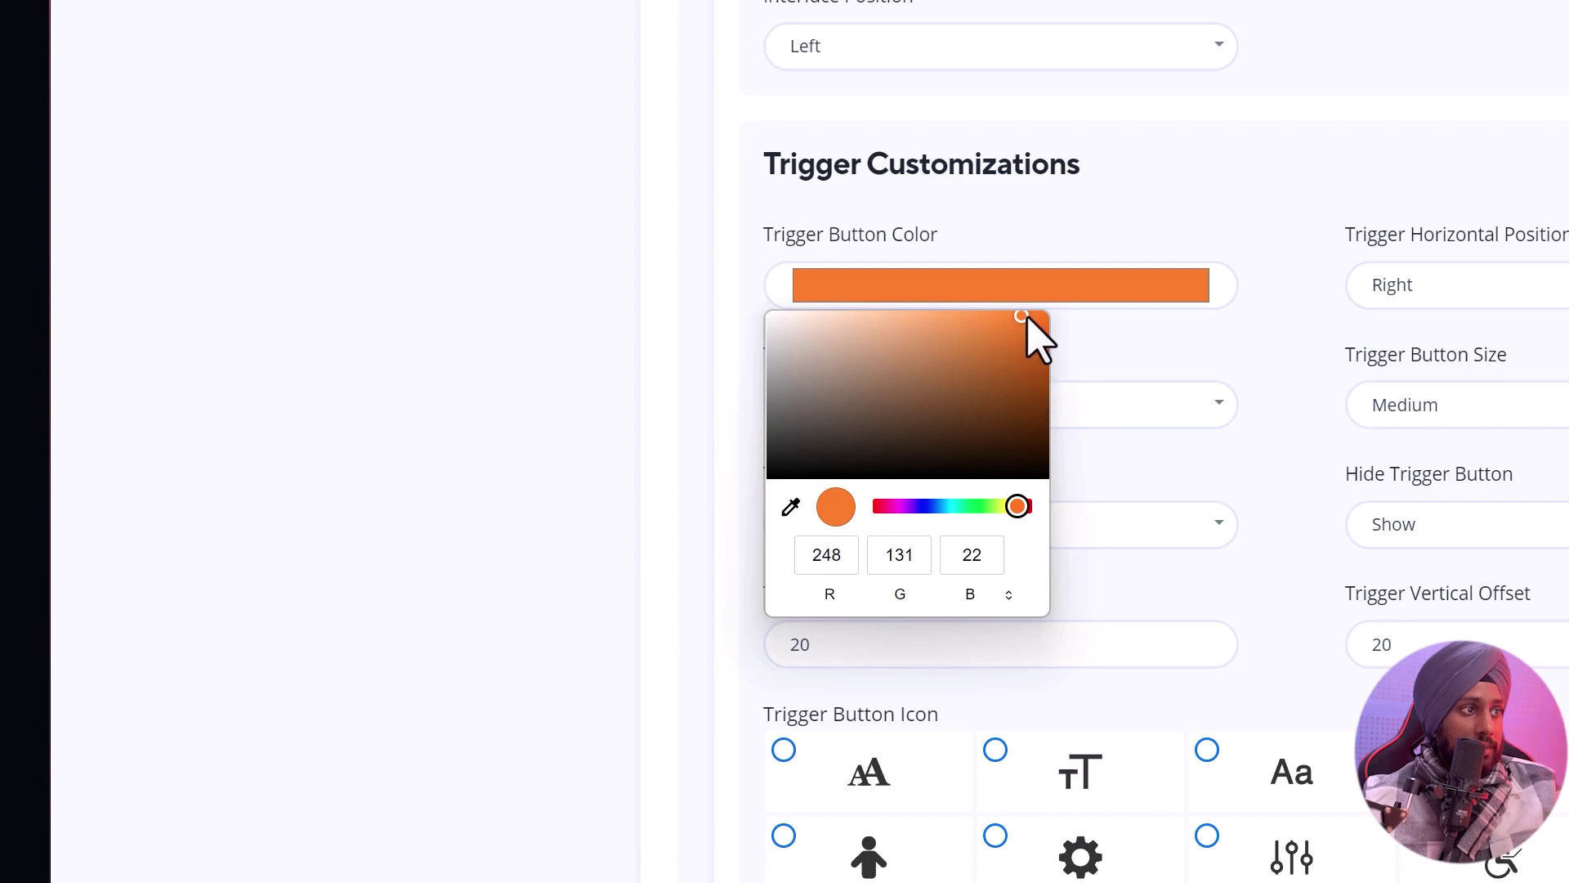
drag(1021, 507, 1022, 507)
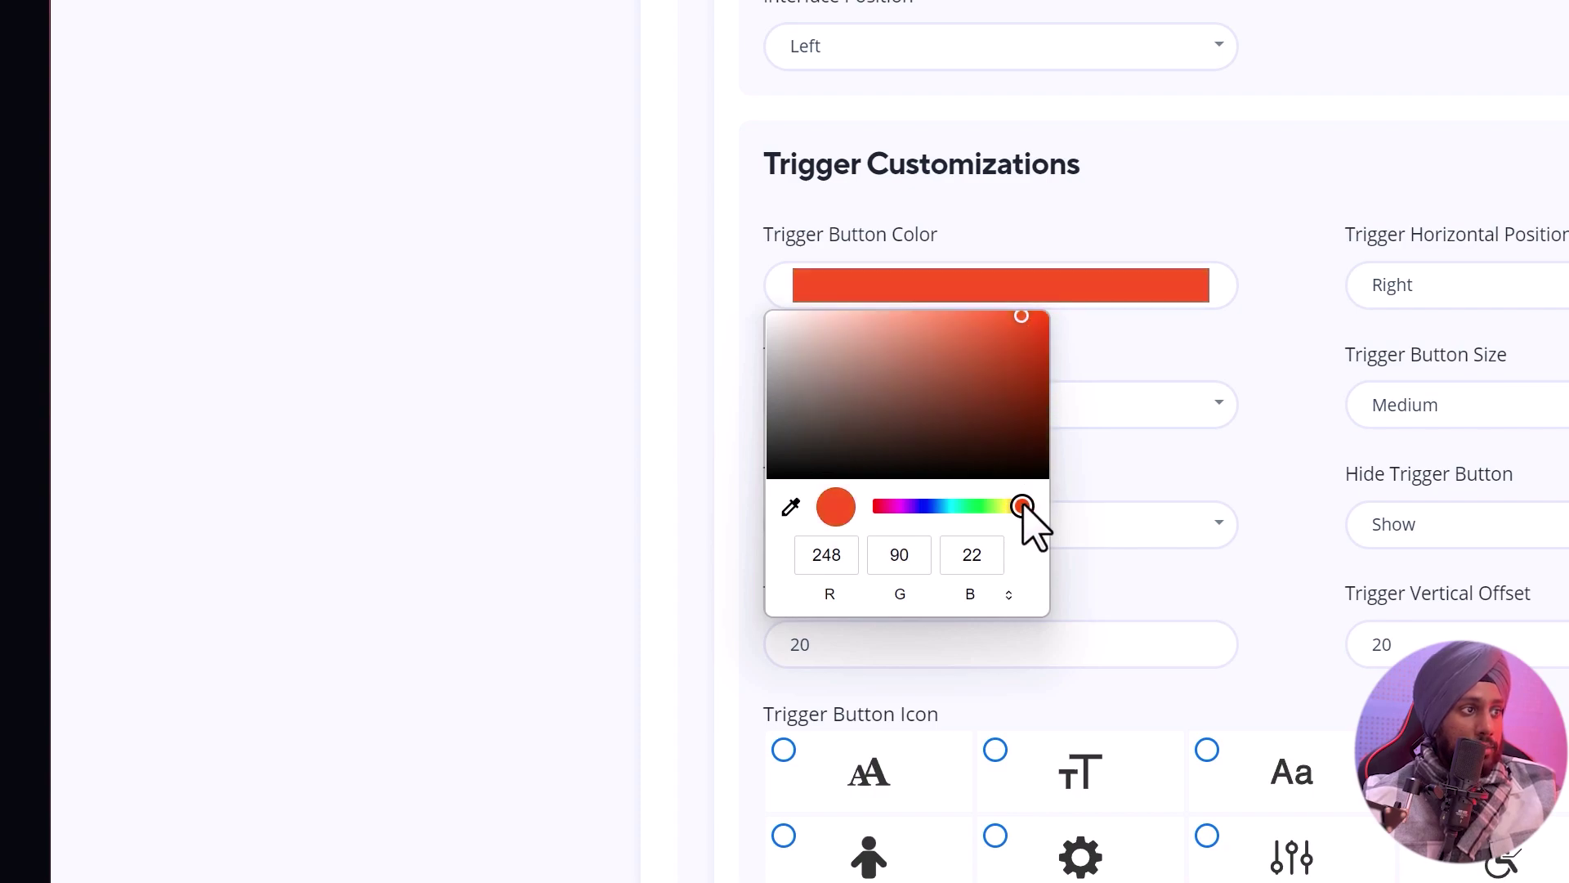
mouse_move(1021, 317)
mouse_down()
mouse_move(1029, 383)
mouse_move(1033, 360)
mouse_up()
click(613, 369)
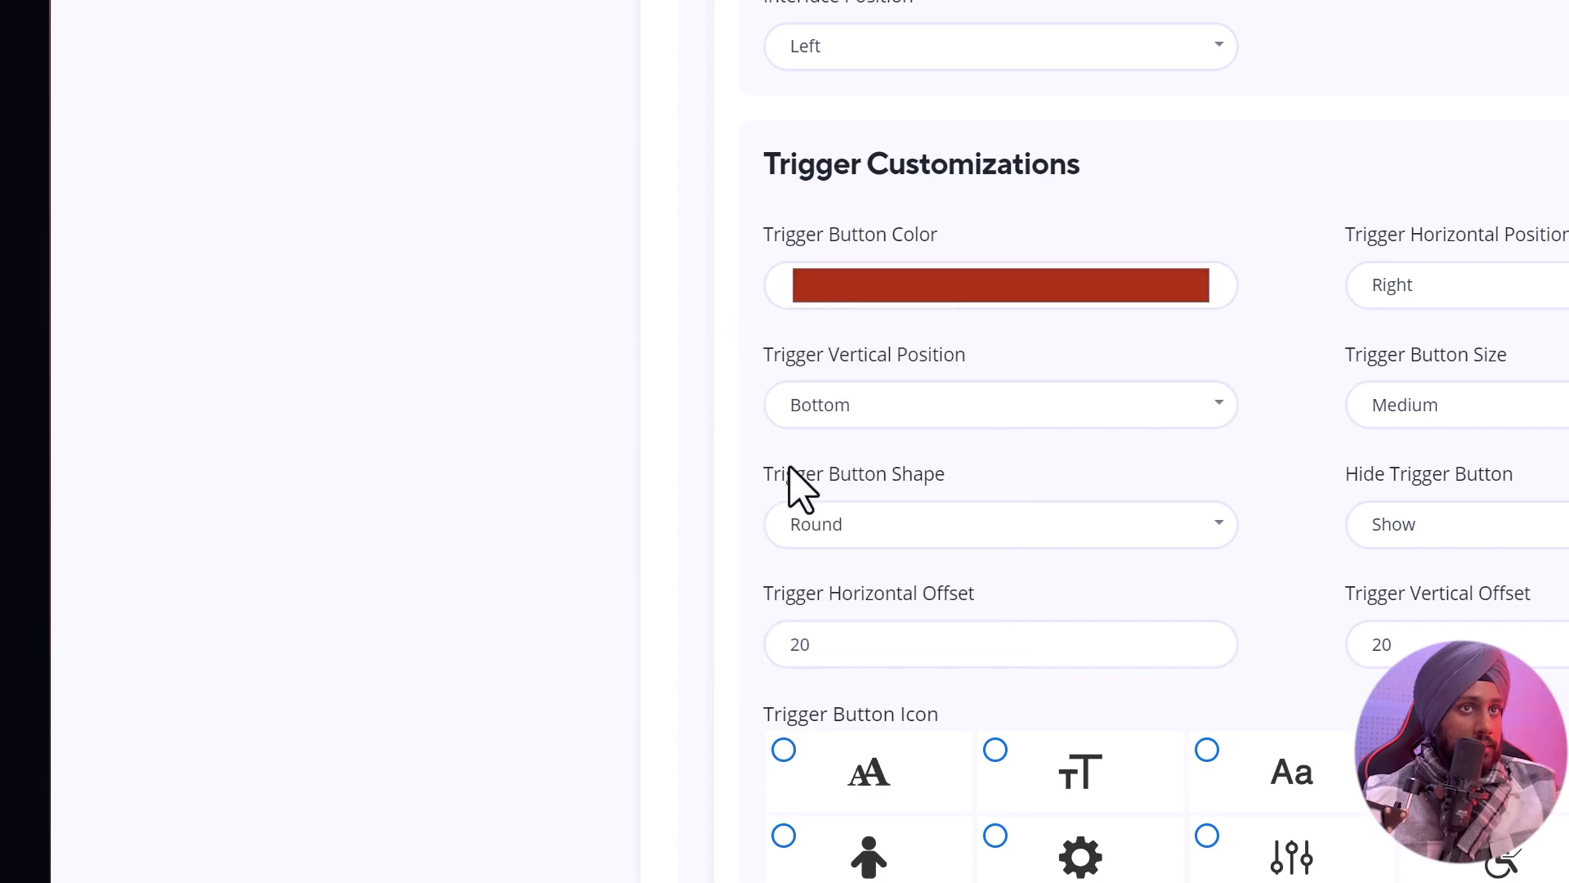
Choose Bottom as the Trigger Vertical Position and Medium as the Trigger Button Size
scroll(798, 491, up, 1)
scroll(798, 458, up, 4)
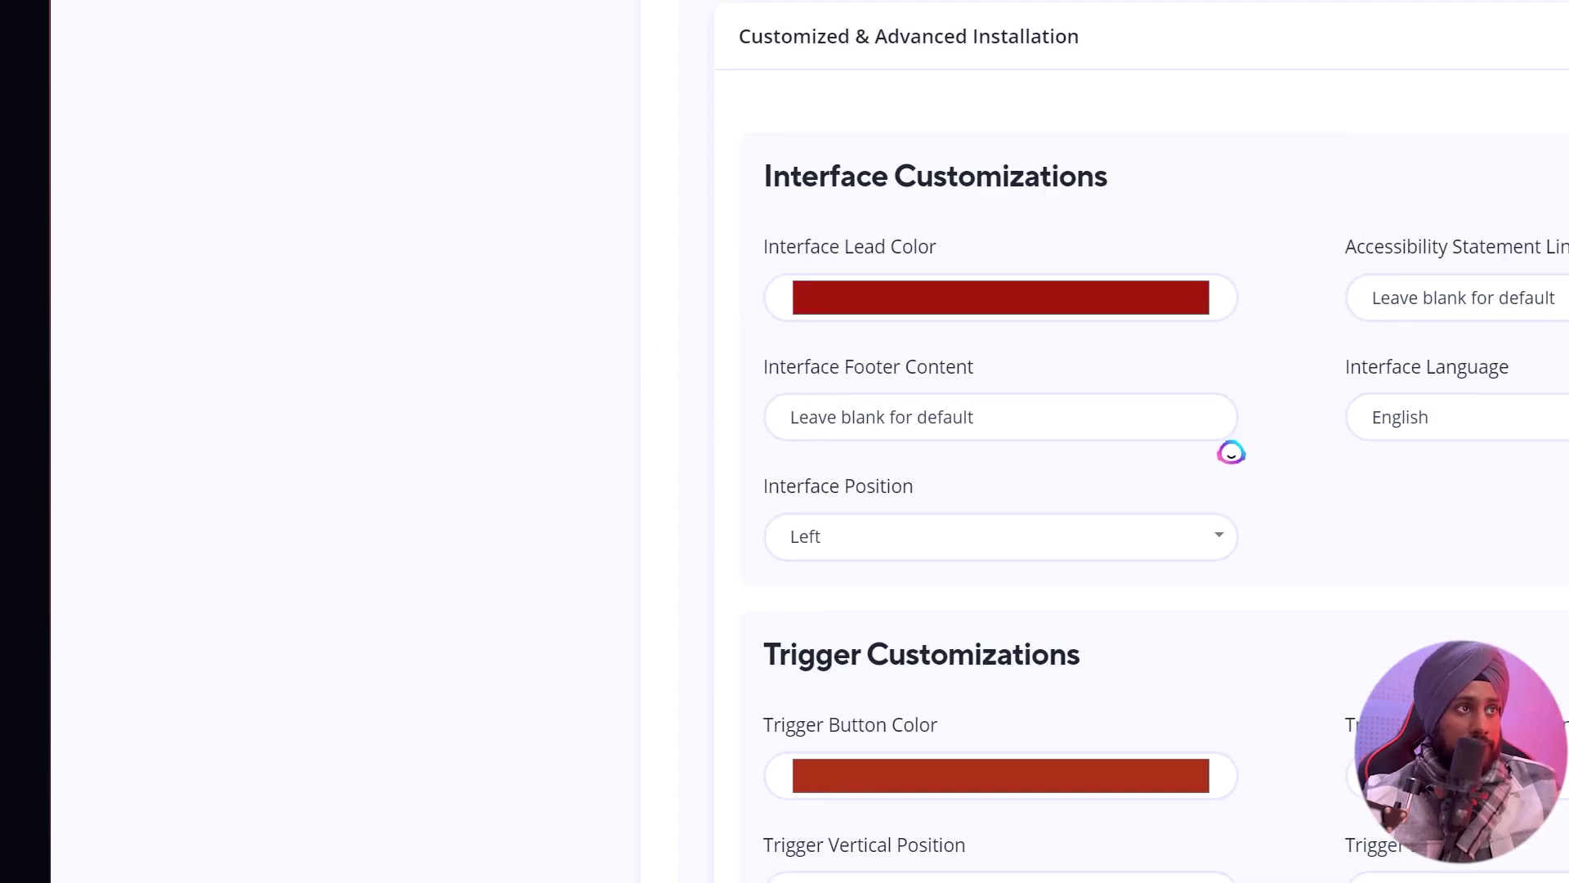
scroll(1231, 452, down, 6)
scroll(718, 244, down, 6)
scroll(1128, 278, up, 6)
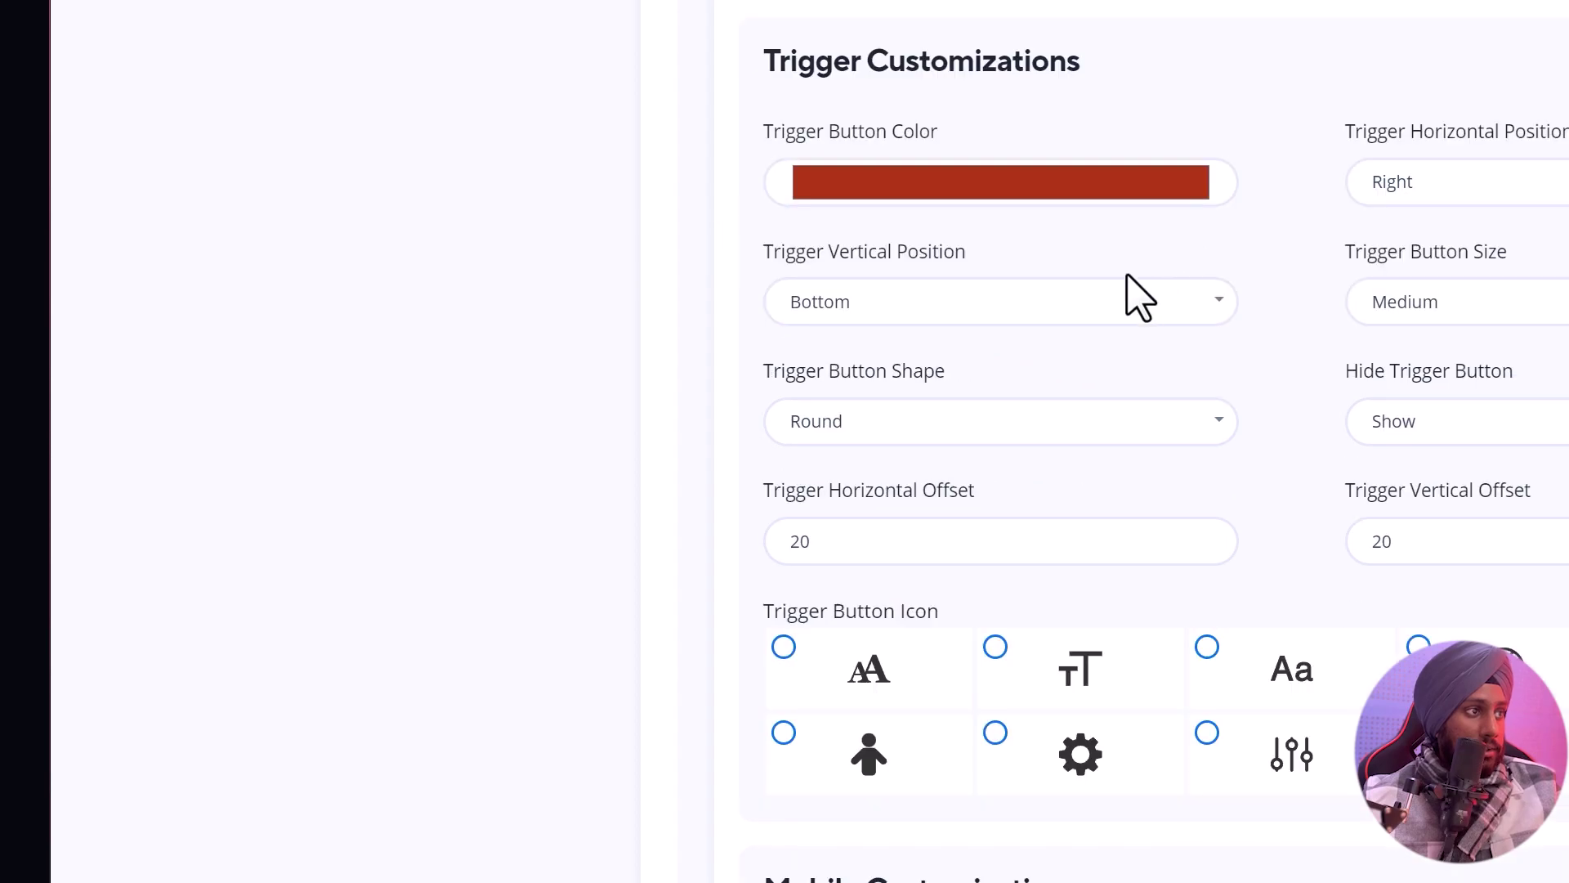
scroll(1036, 344, up, 4)
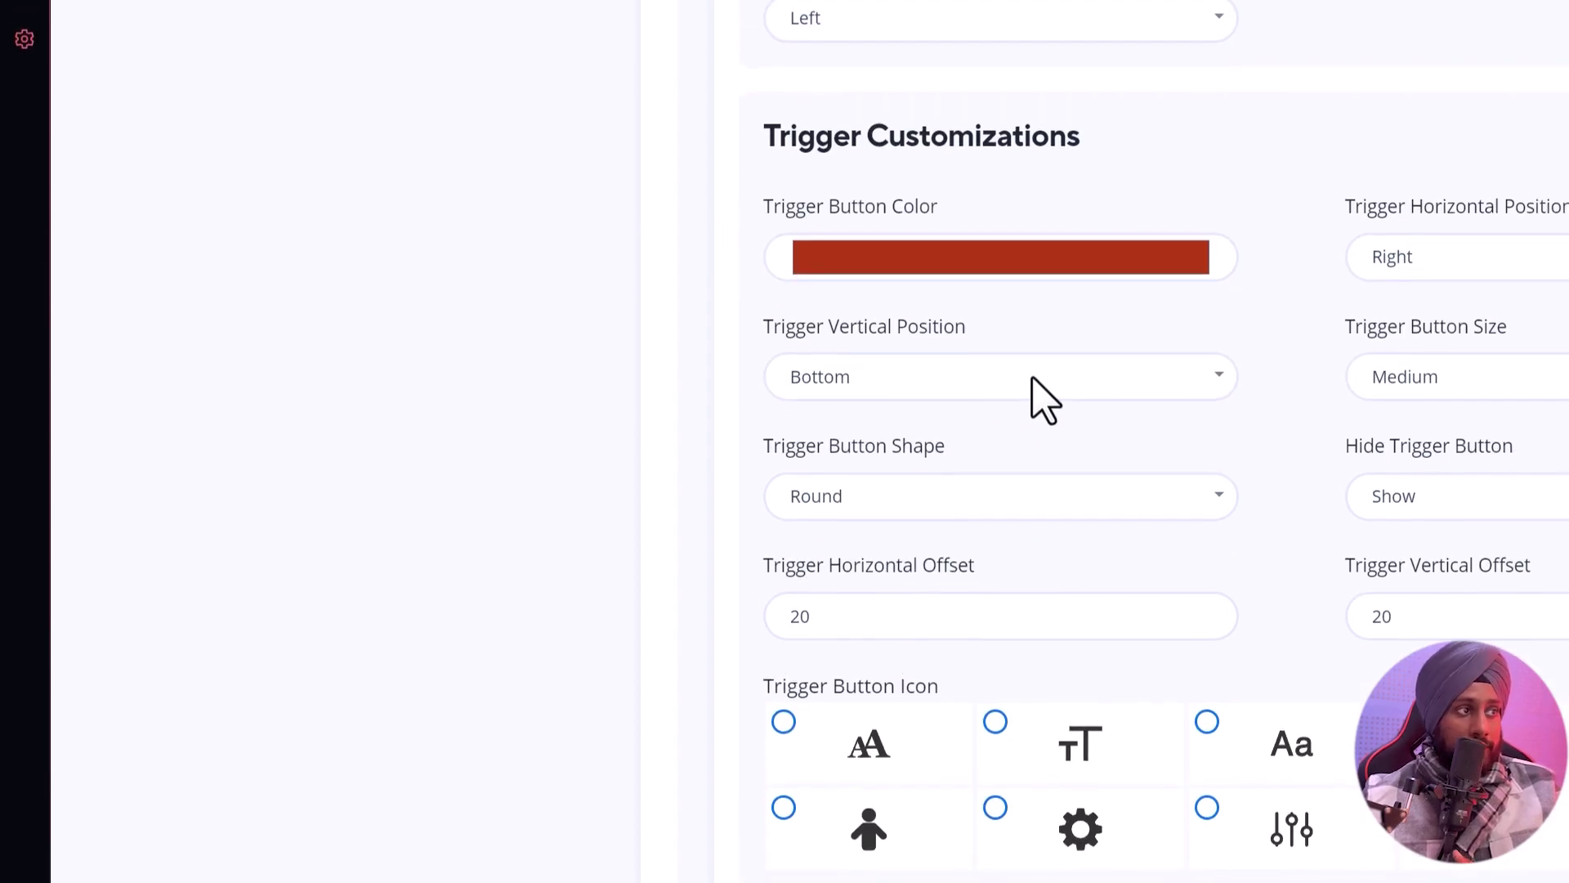
click(1045, 594)
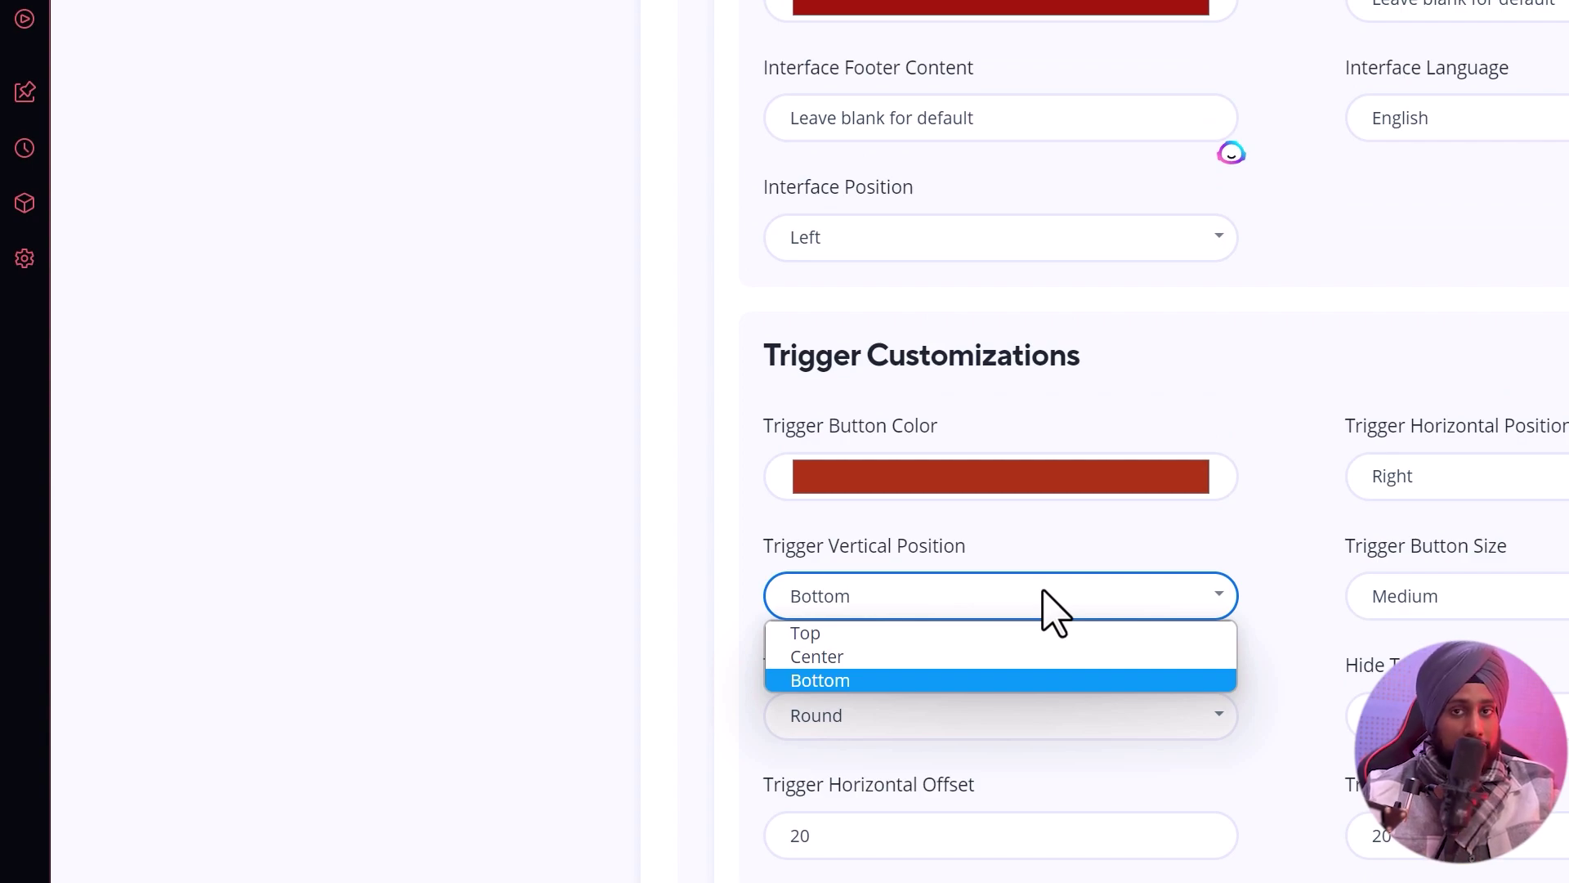
click(968, 683)
click(1561, 309)
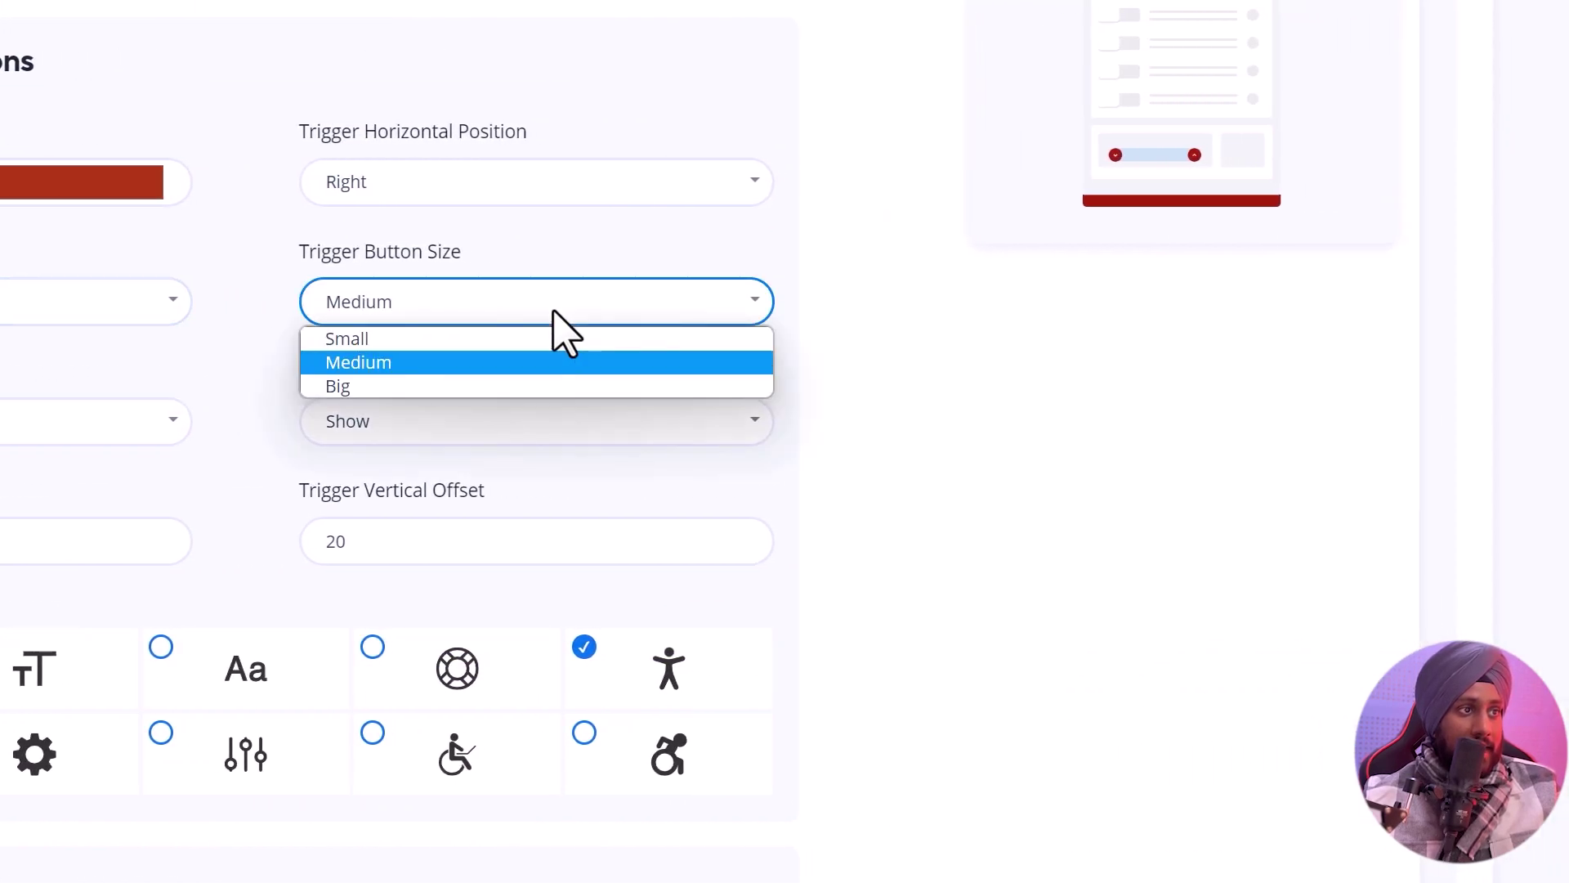
click(537, 363)
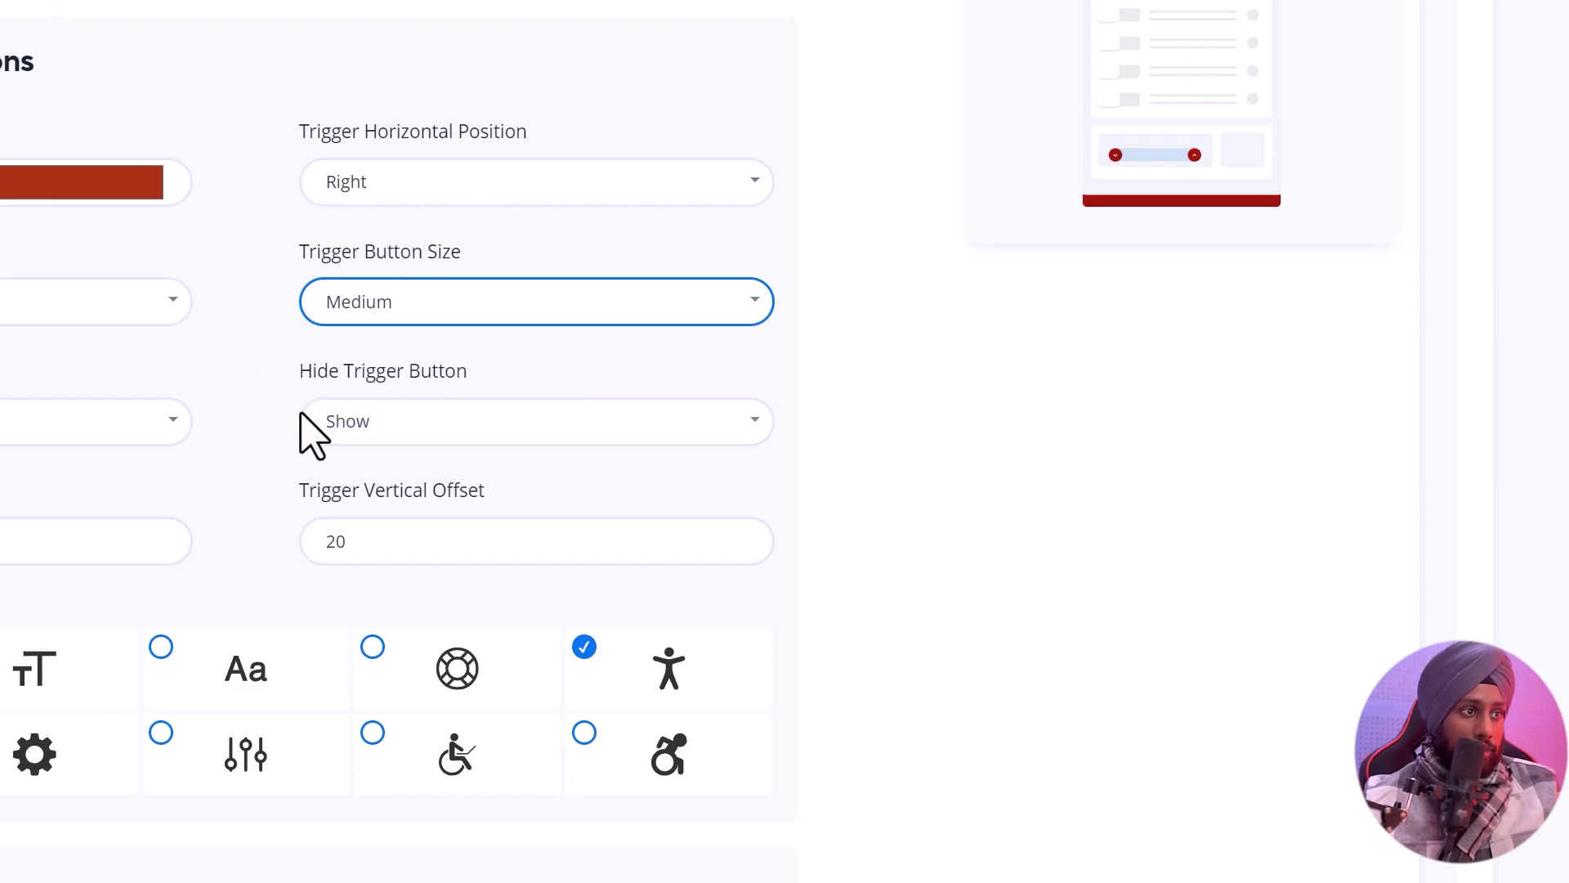
Try alternative trigger button icons and select the standing figure with outstretched arms
scroll(311, 434, down, 5)
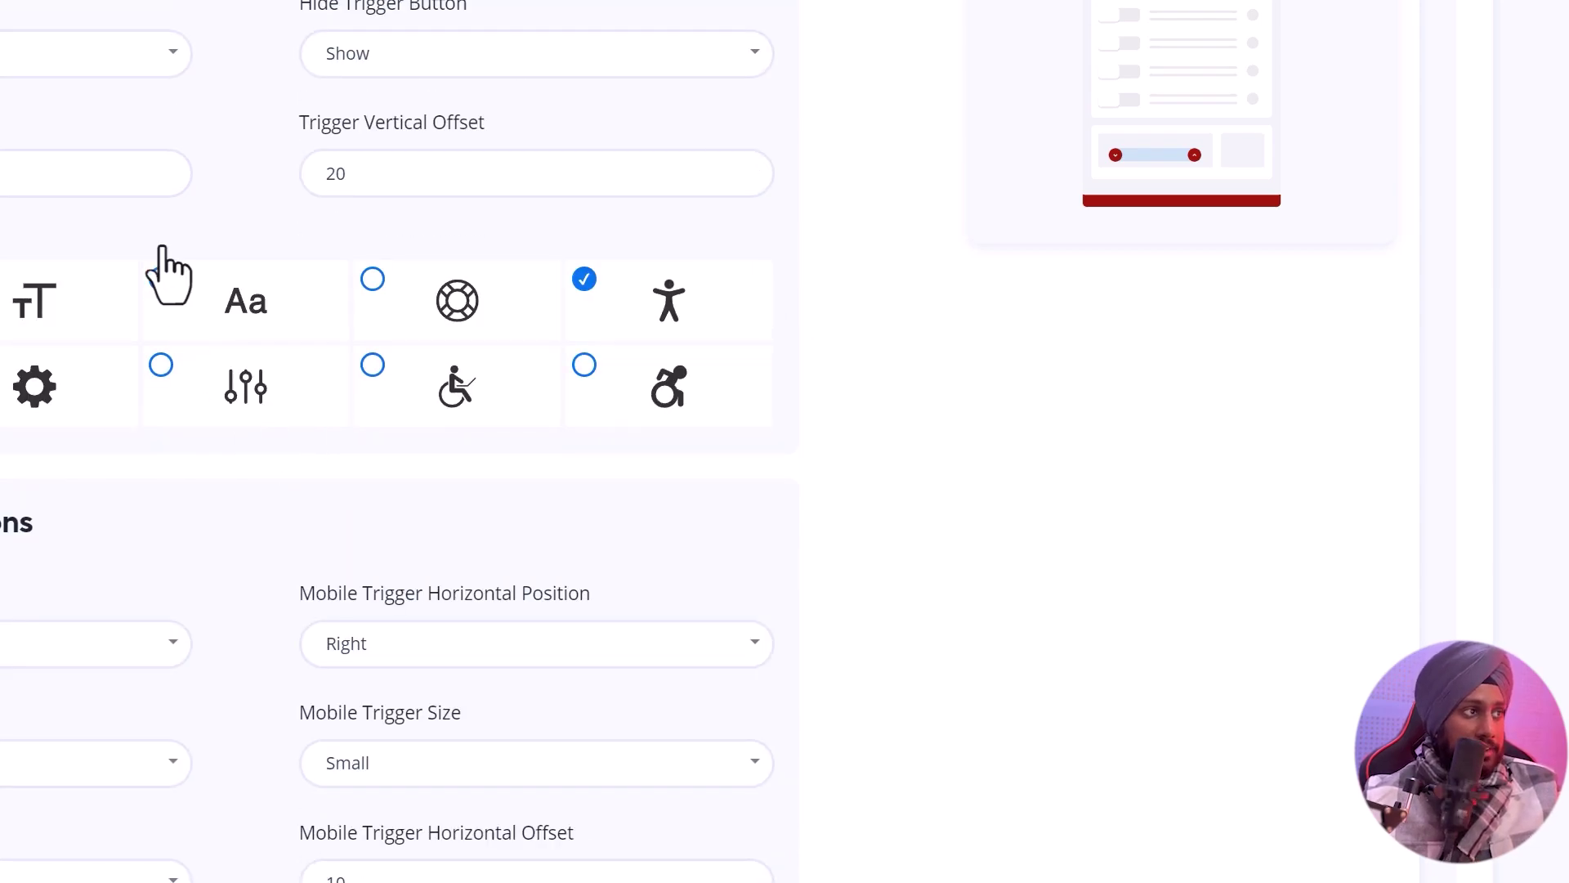
scroll(270, 175, down, 2)
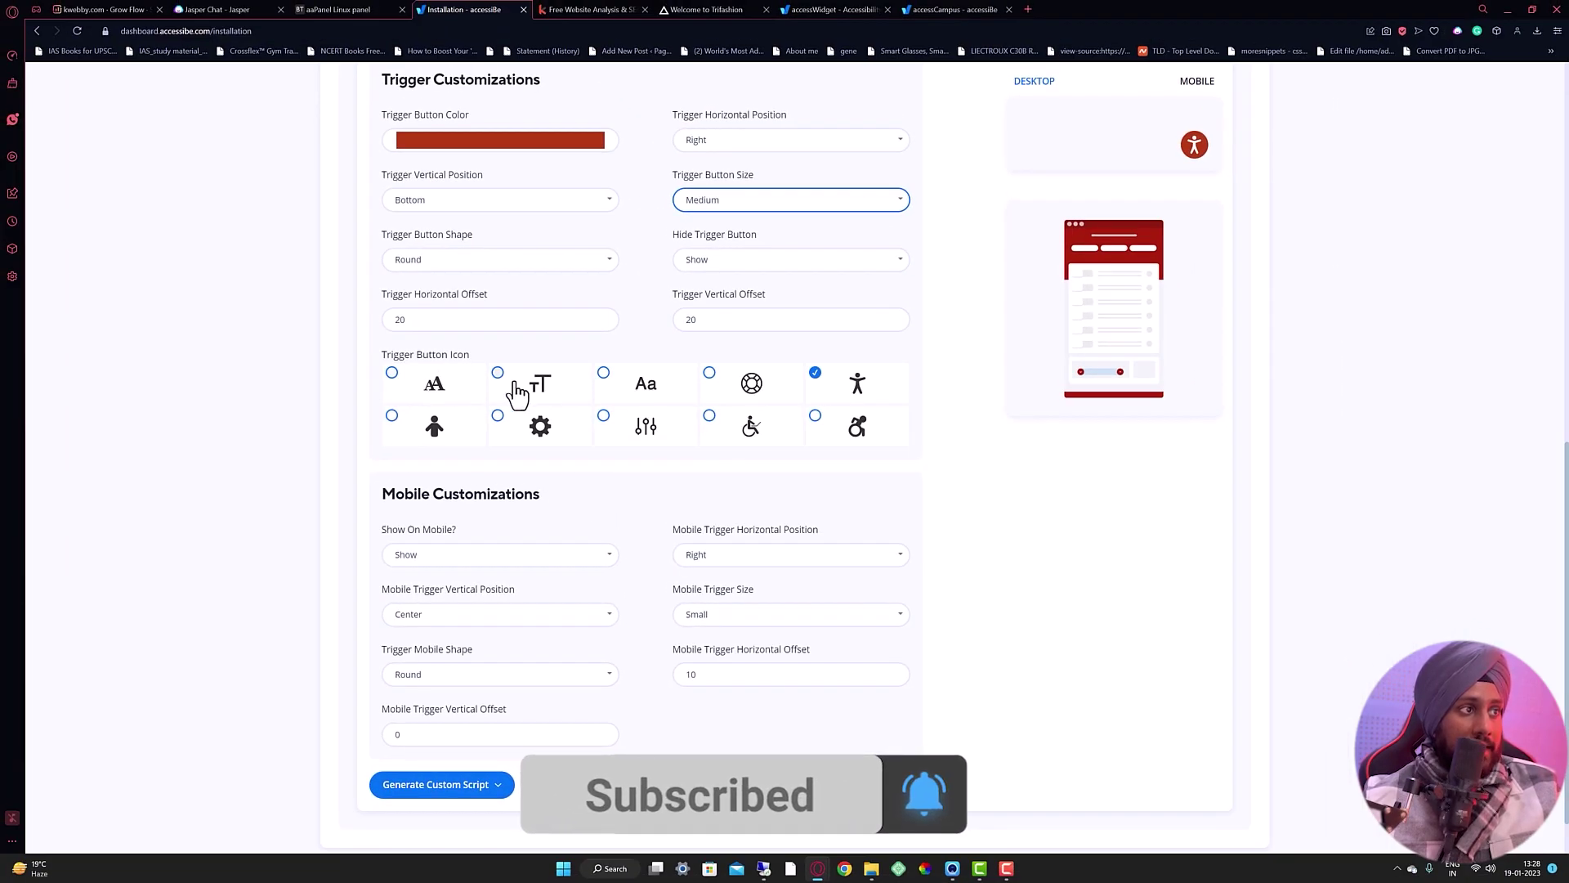
scroll(1091, 339, up, 3)
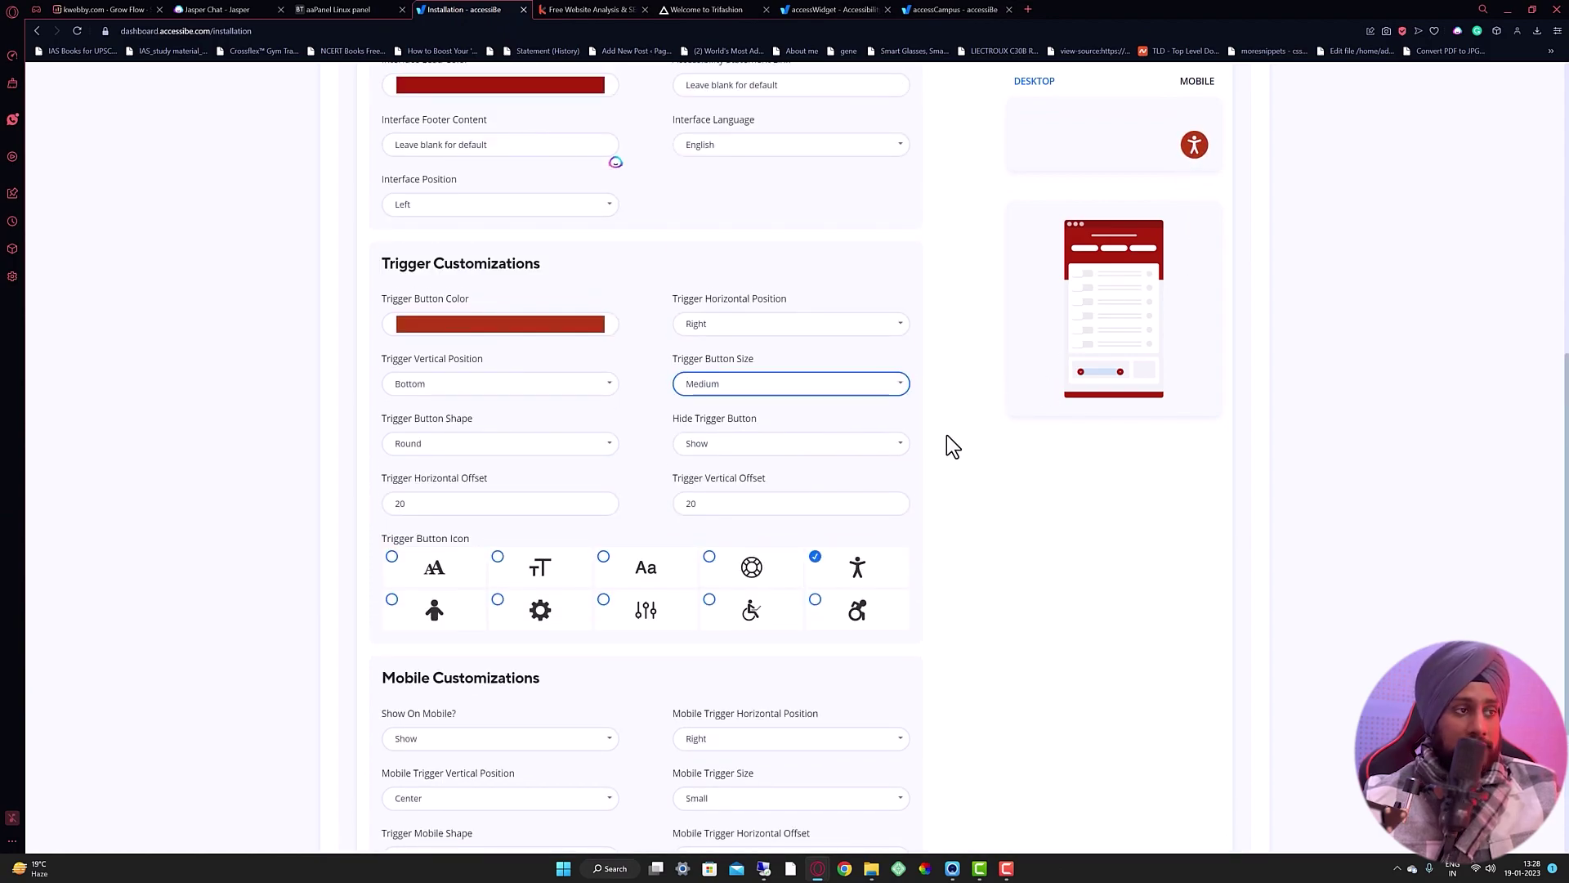
scroll(952, 447, down, 2)
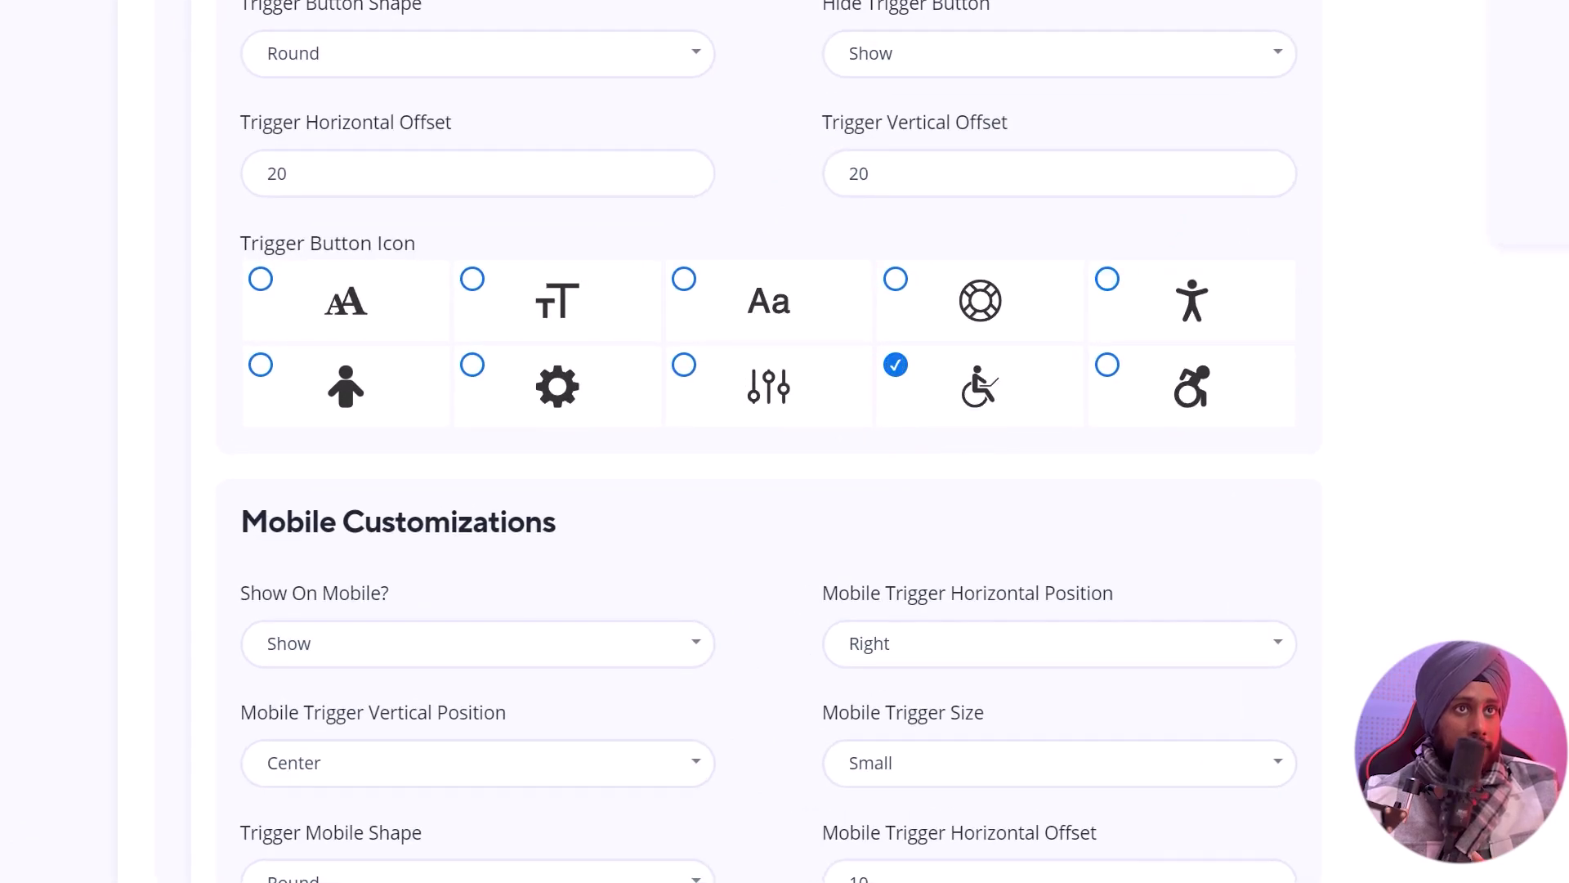
click(1214, 309)
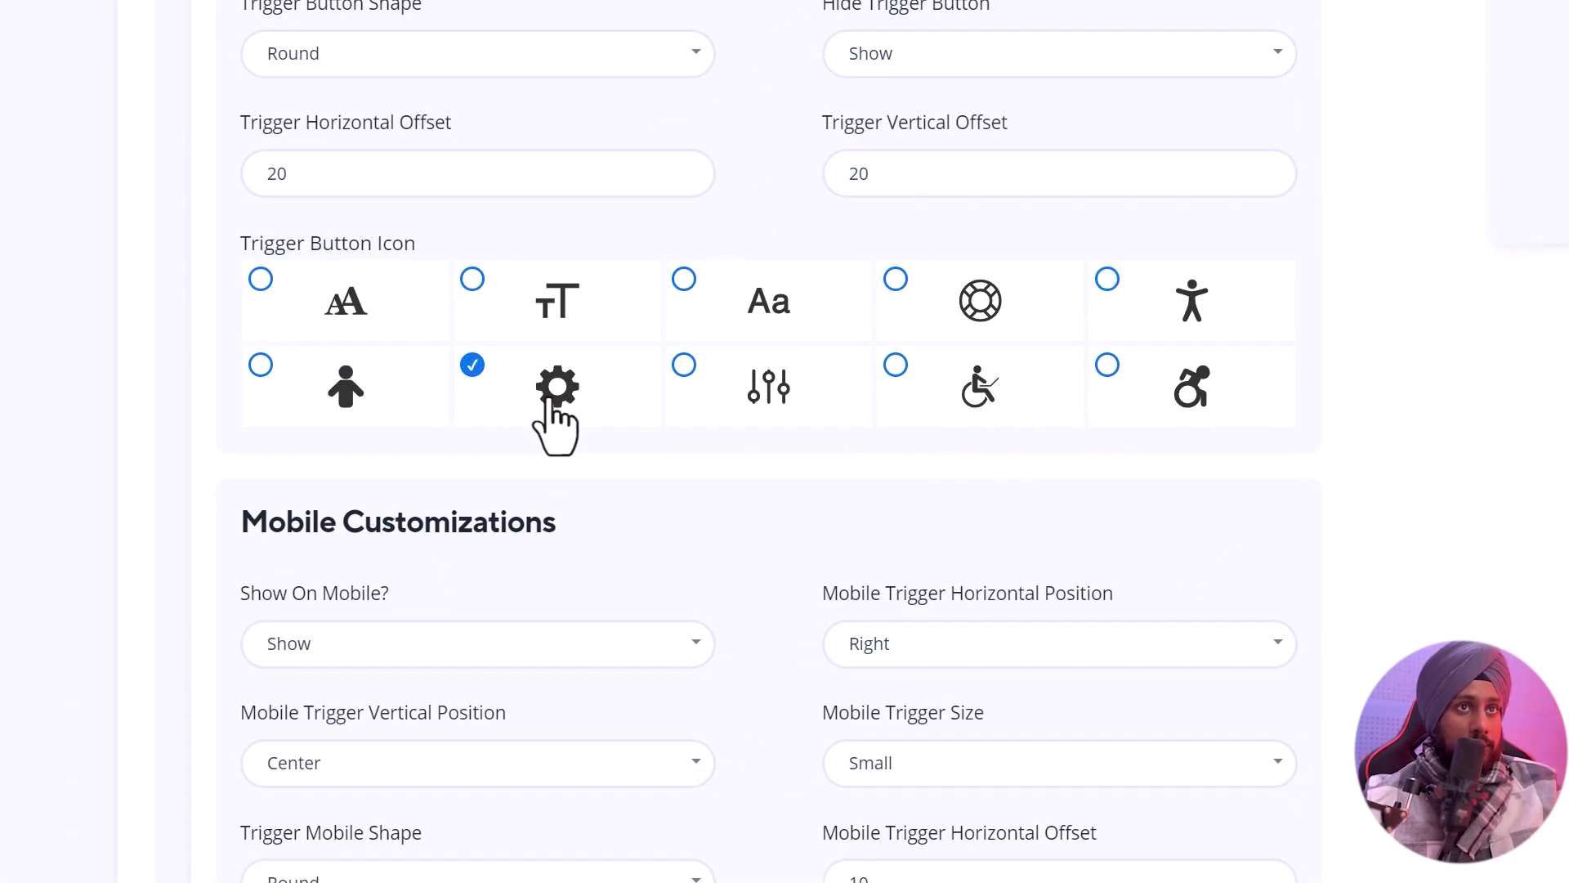
click(1202, 309)
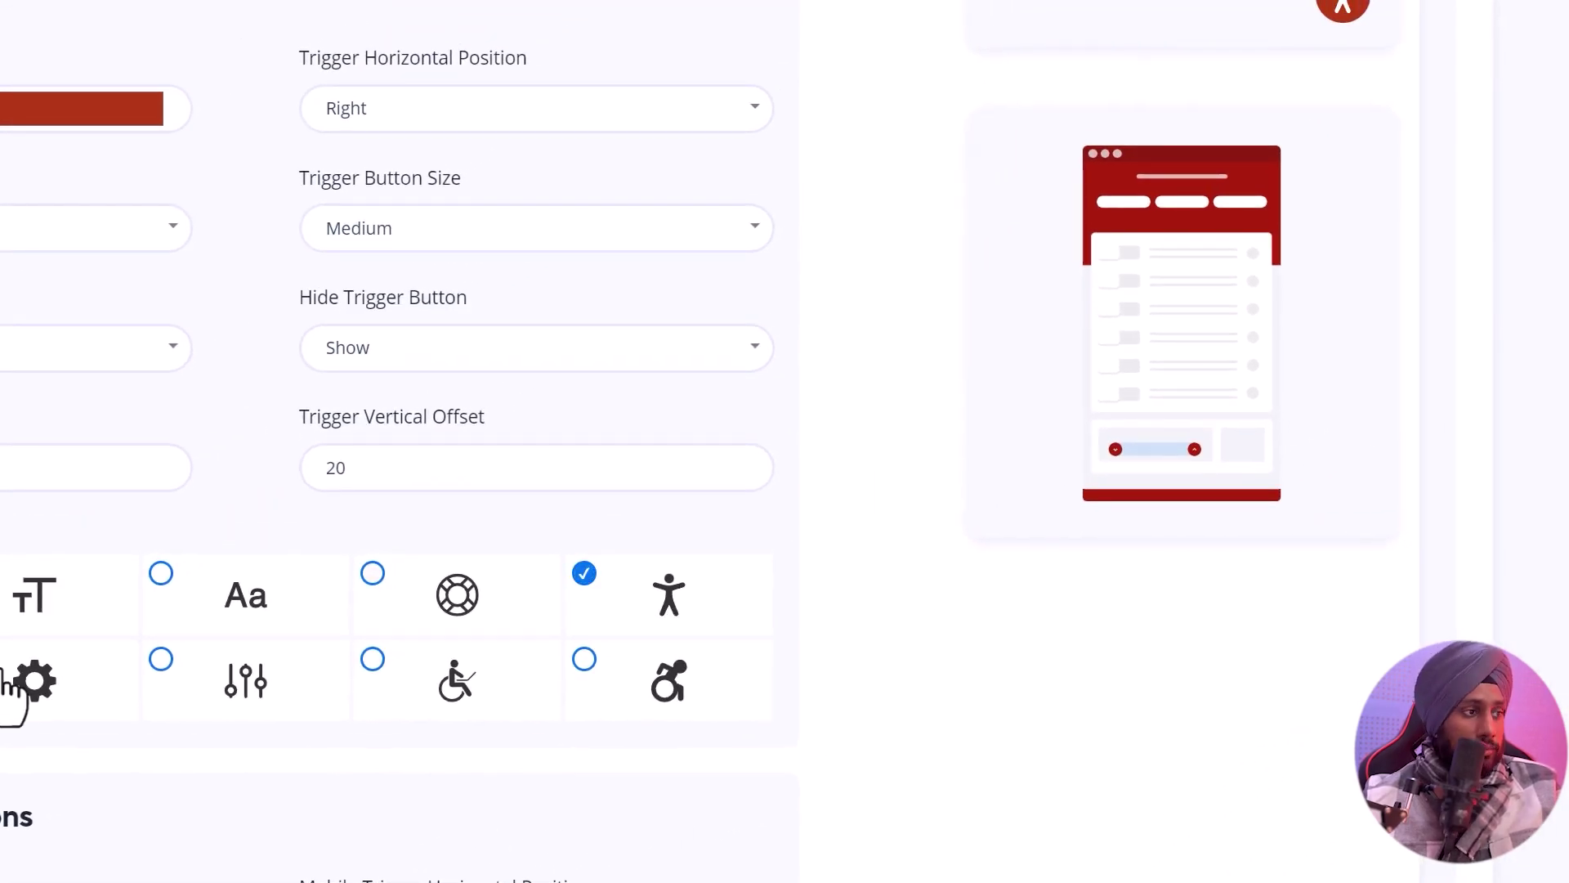
Generate the custom installation script from these settings and copy it to the clipboard
scroll(15, 711, down, 5)
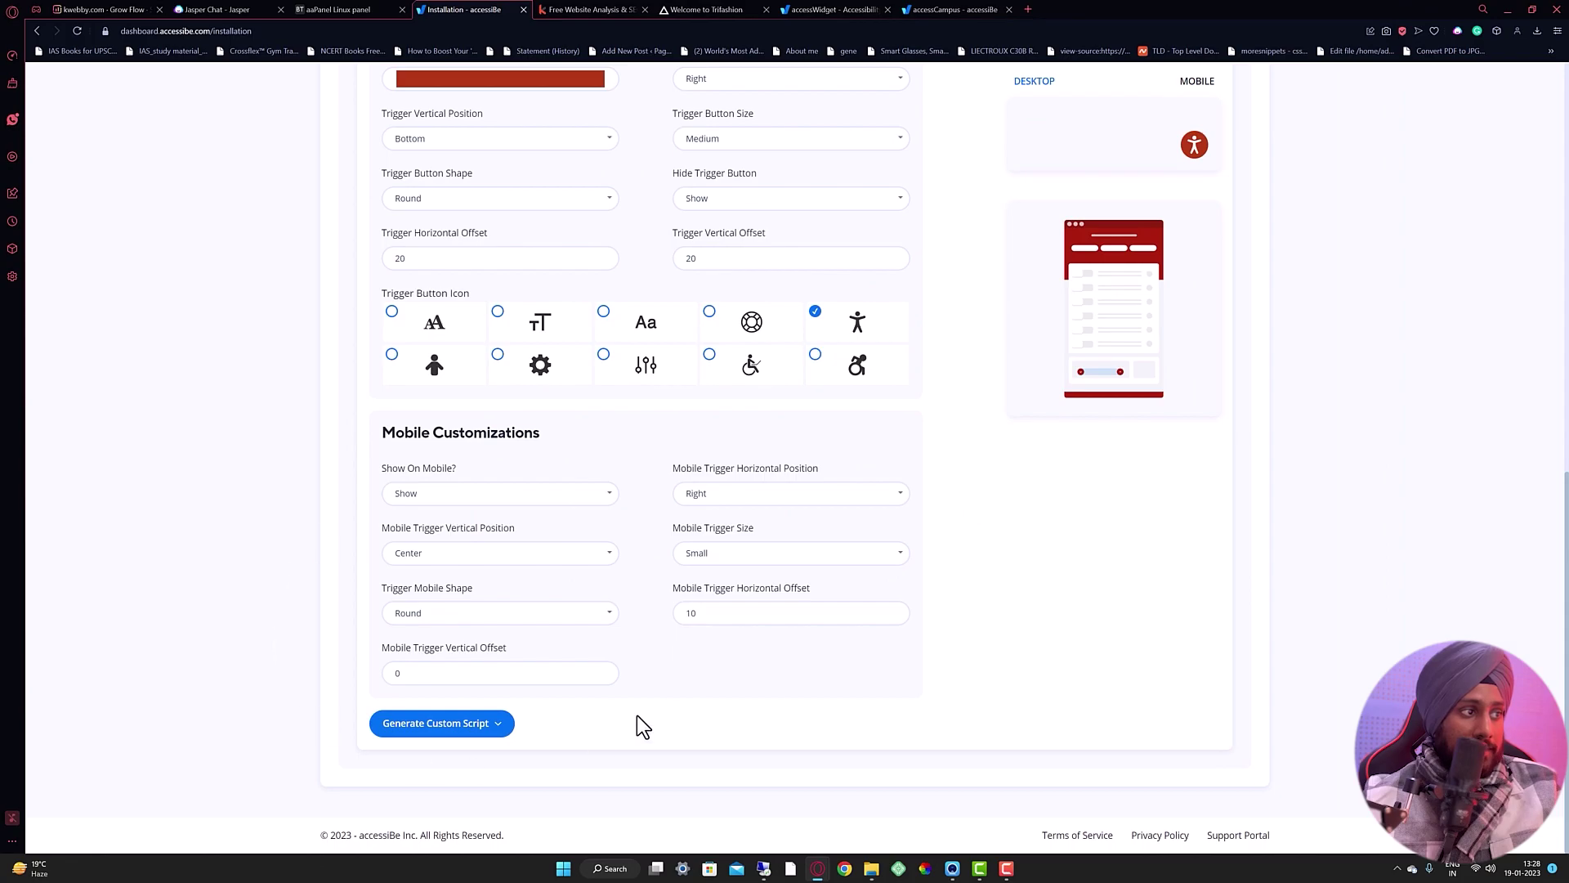
click(470, 724)
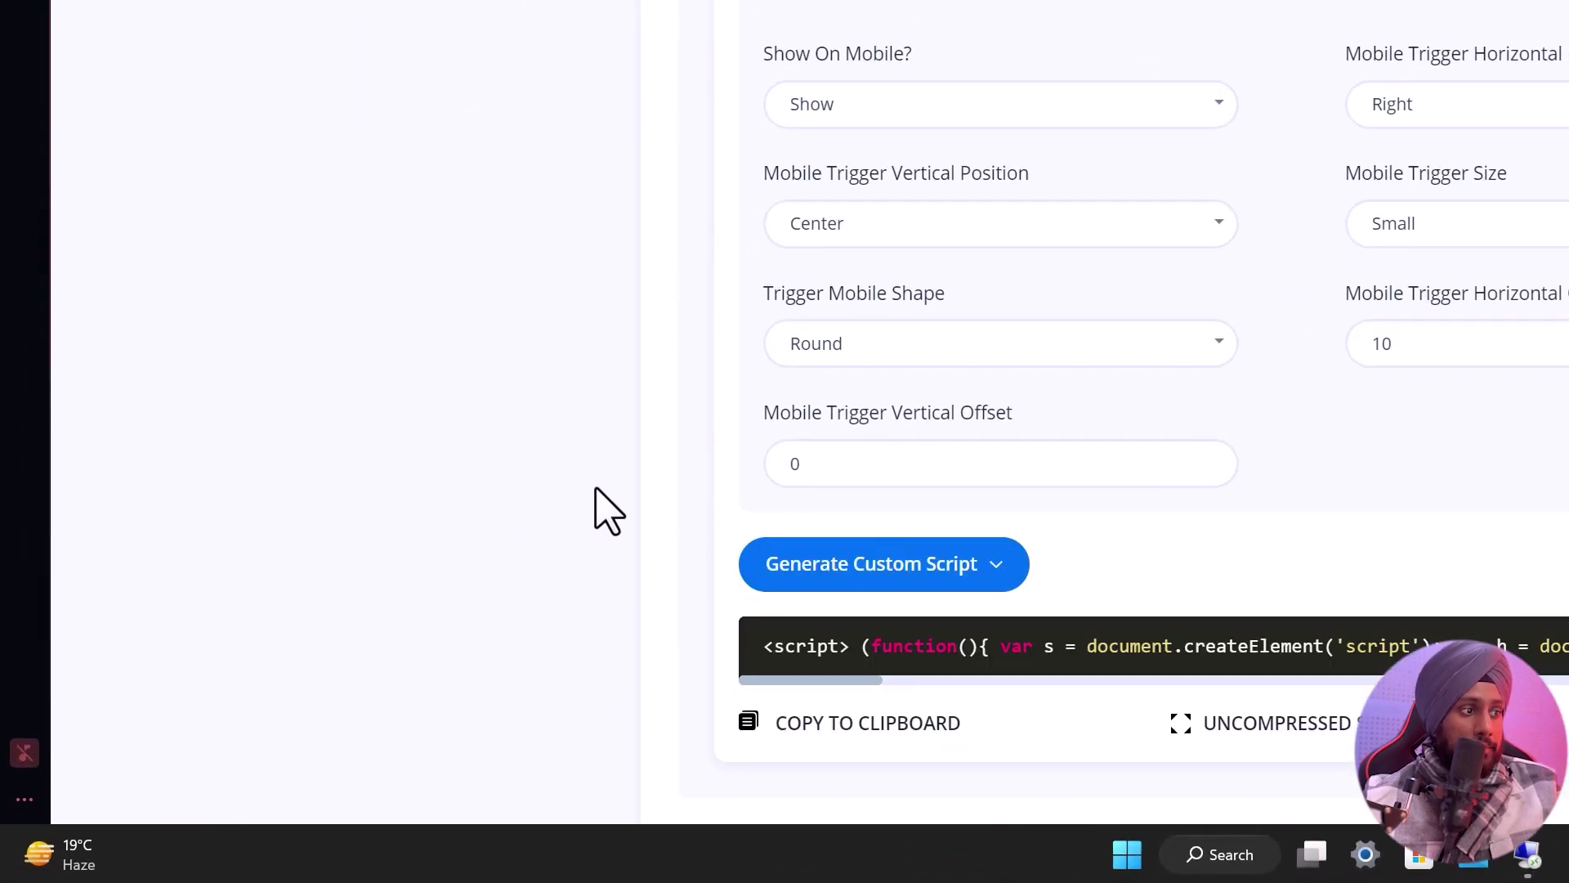
scroll(1231, 405, down, 2)
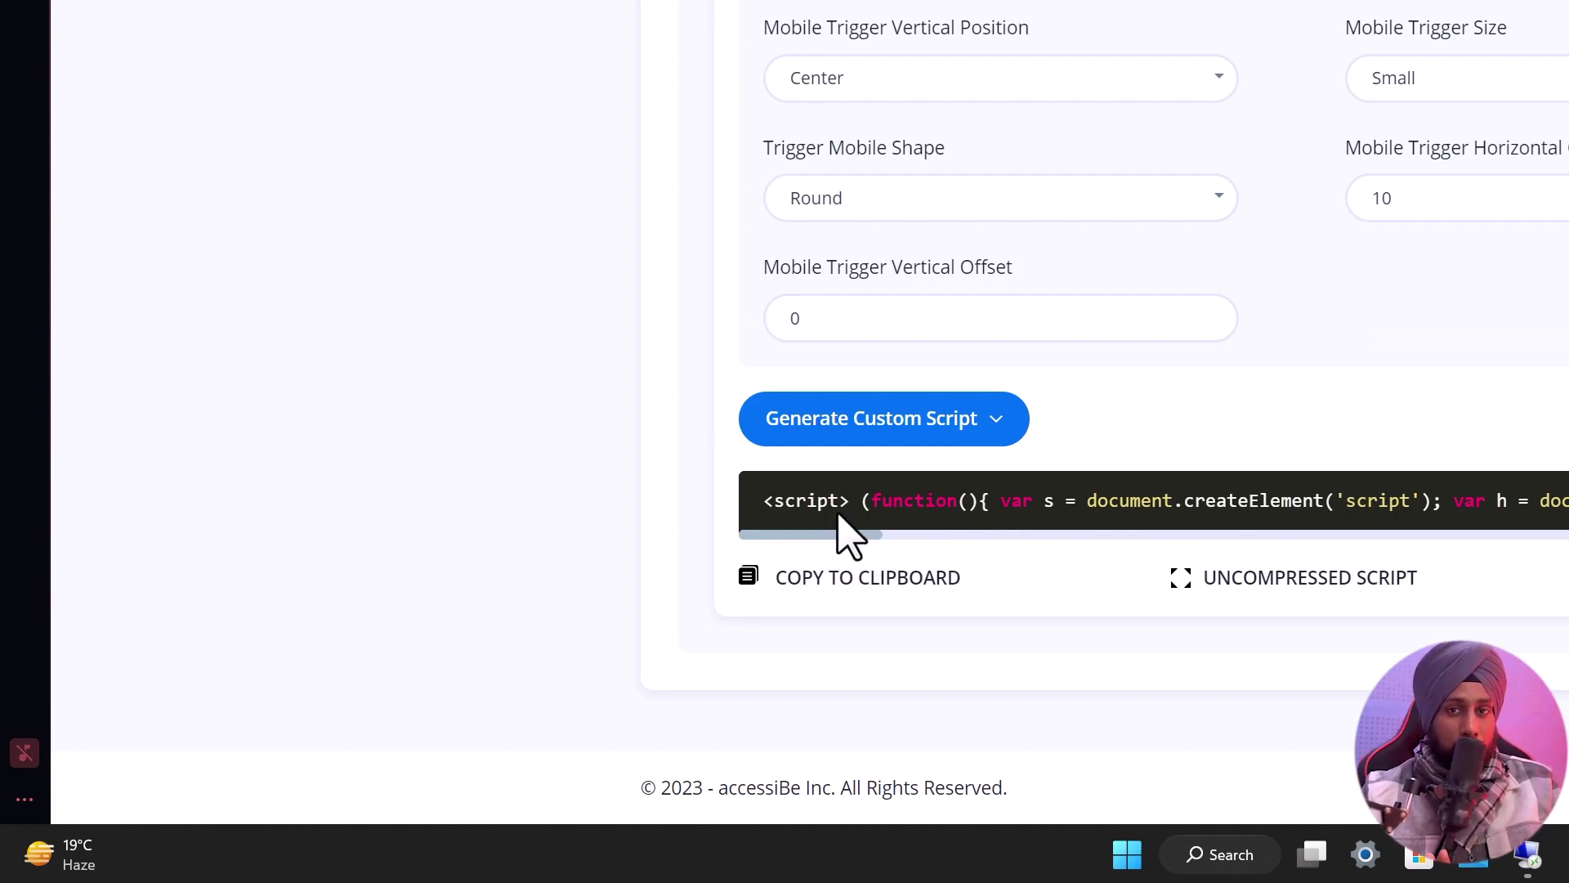
click(850, 578)
Switch to the aaPanel file manager, search the kwebby.com theme/nts folder for "footer" and open footer.php for editing
click(703, 4)
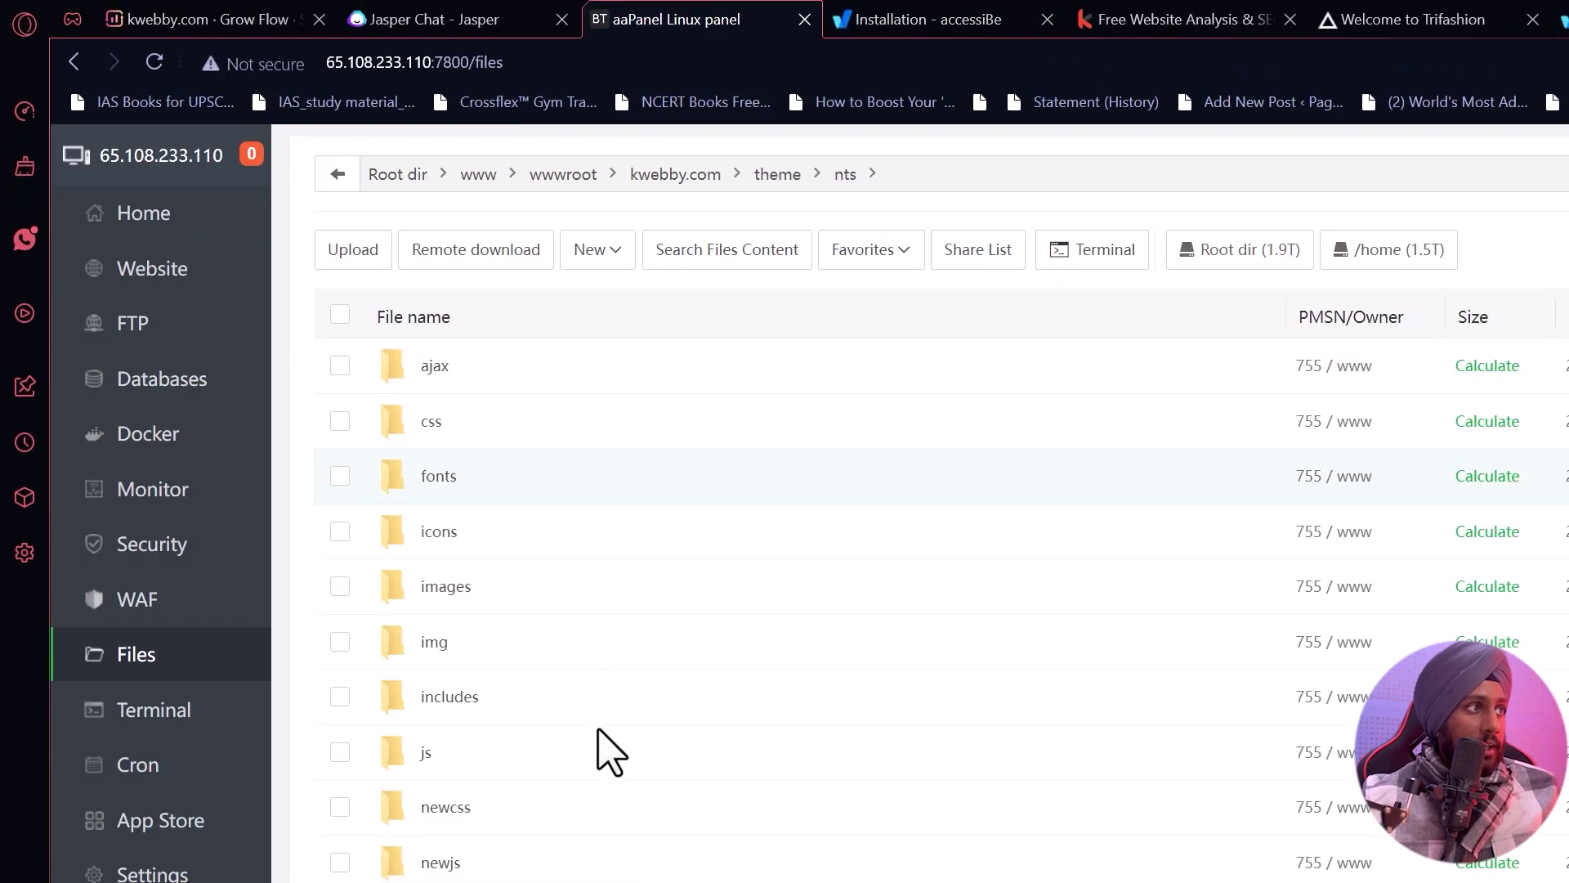
scroll(736, 572, down, 6)
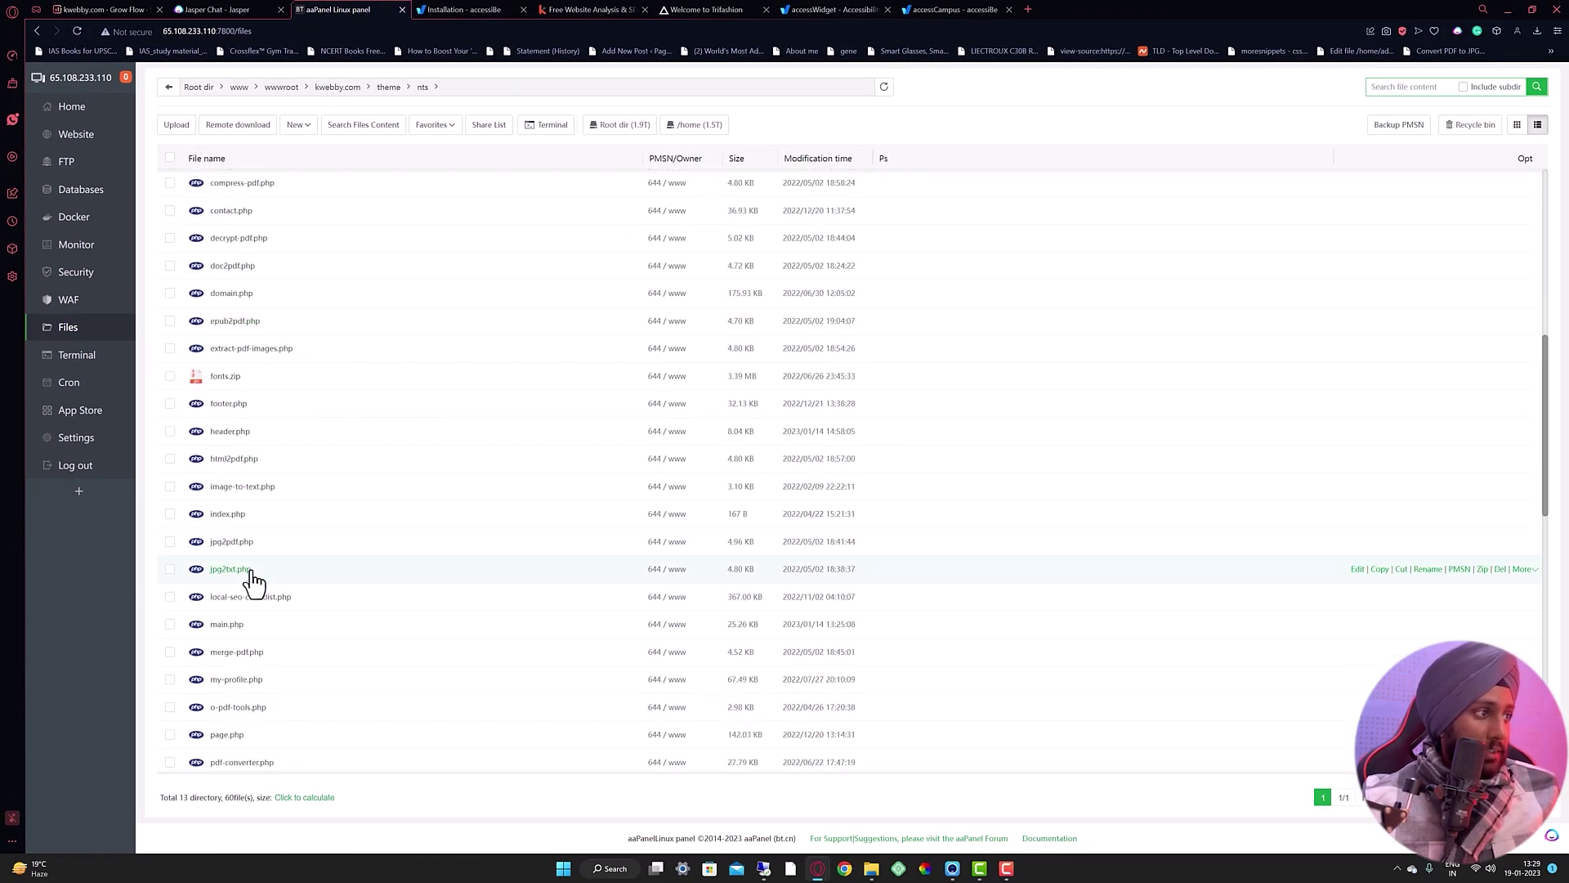
scroll(253, 580, down, 3)
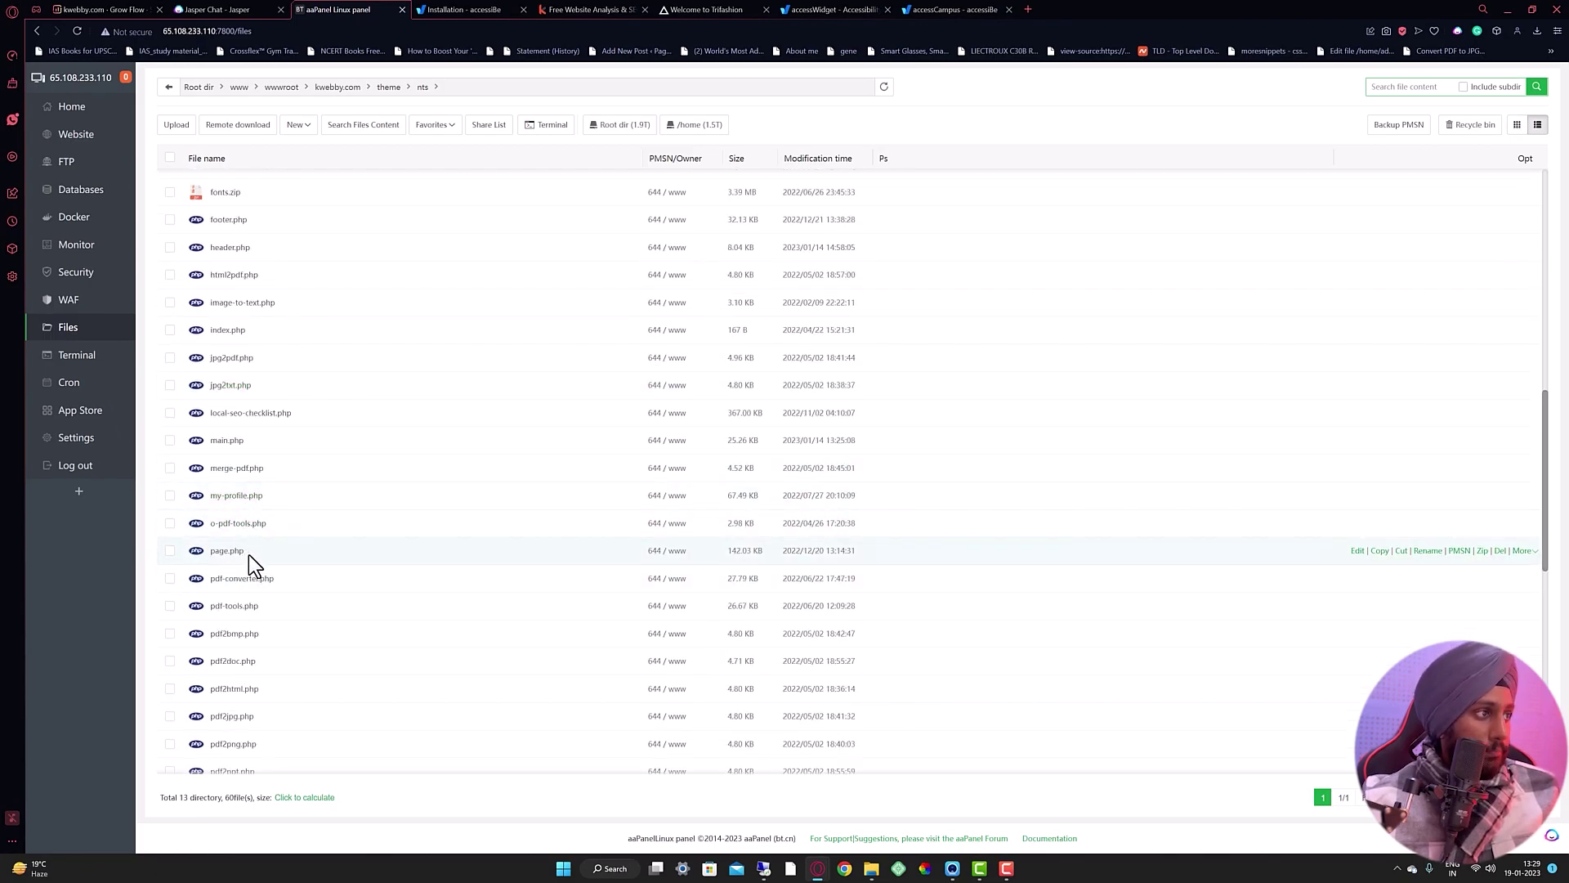
scroll(248, 554, up, 4)
scroll(248, 474, up, 3)
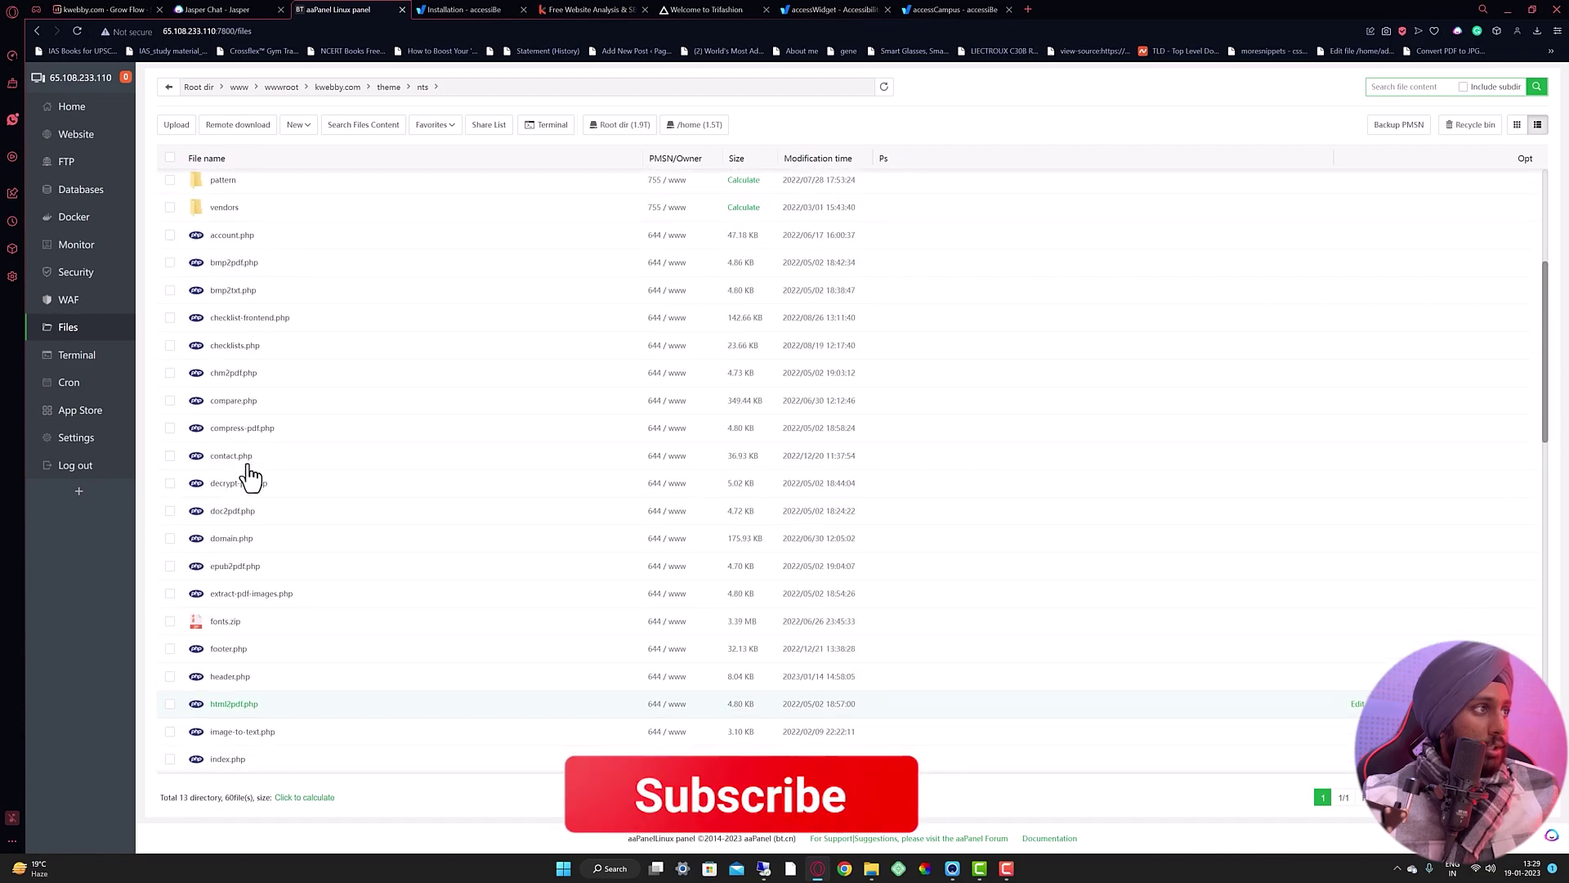
scroll(247, 490, down, 5)
scroll(247, 531, down, 2)
scroll(248, 532, down, 7)
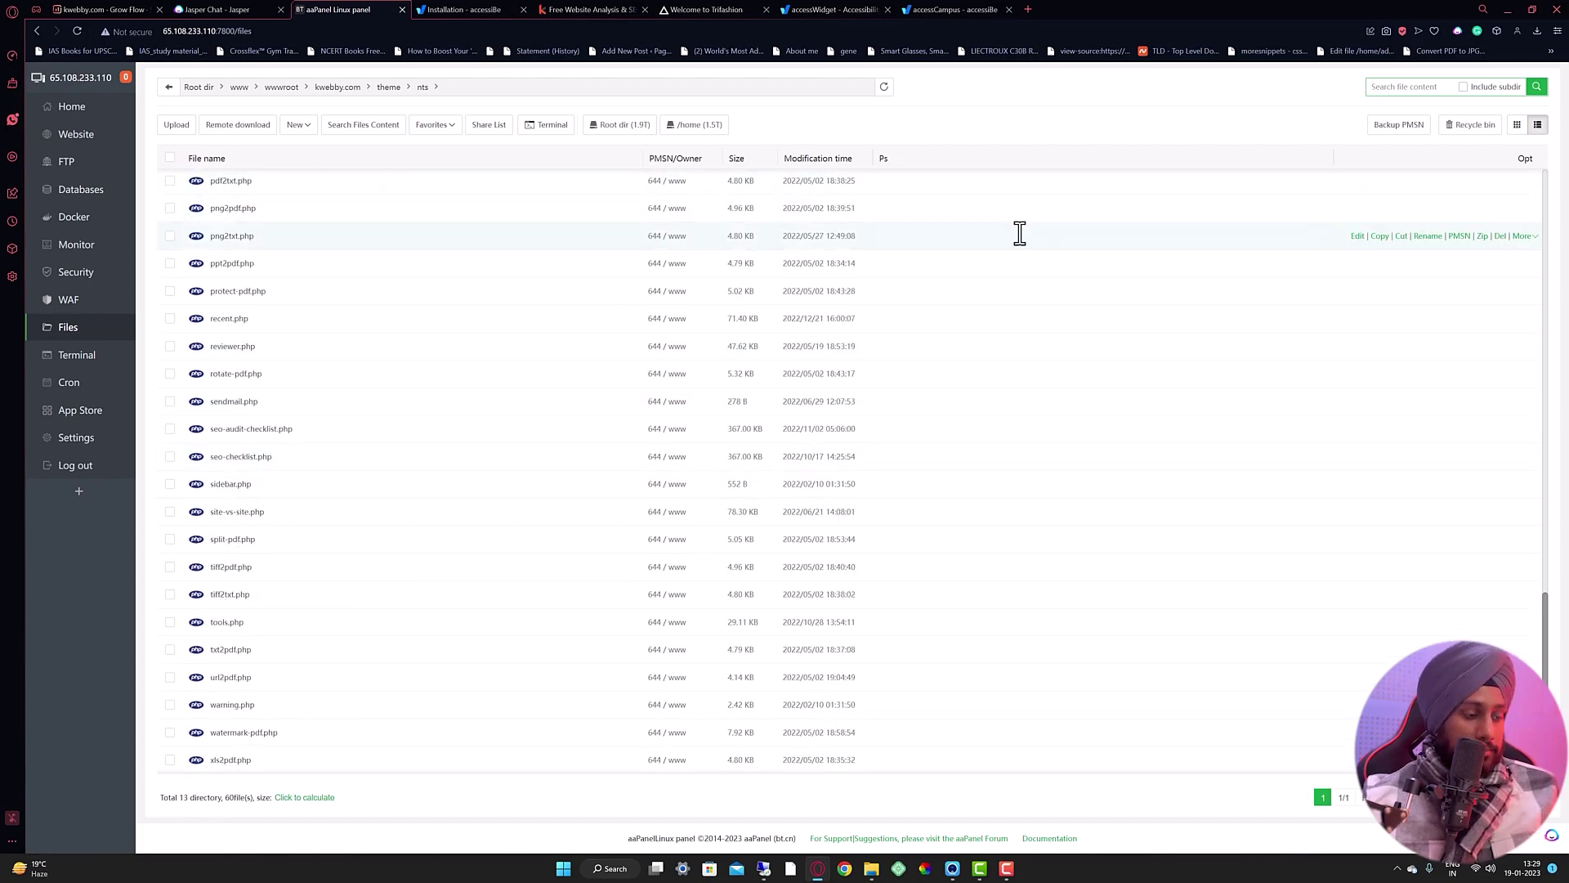
key(ctrl+f)
text(footer)
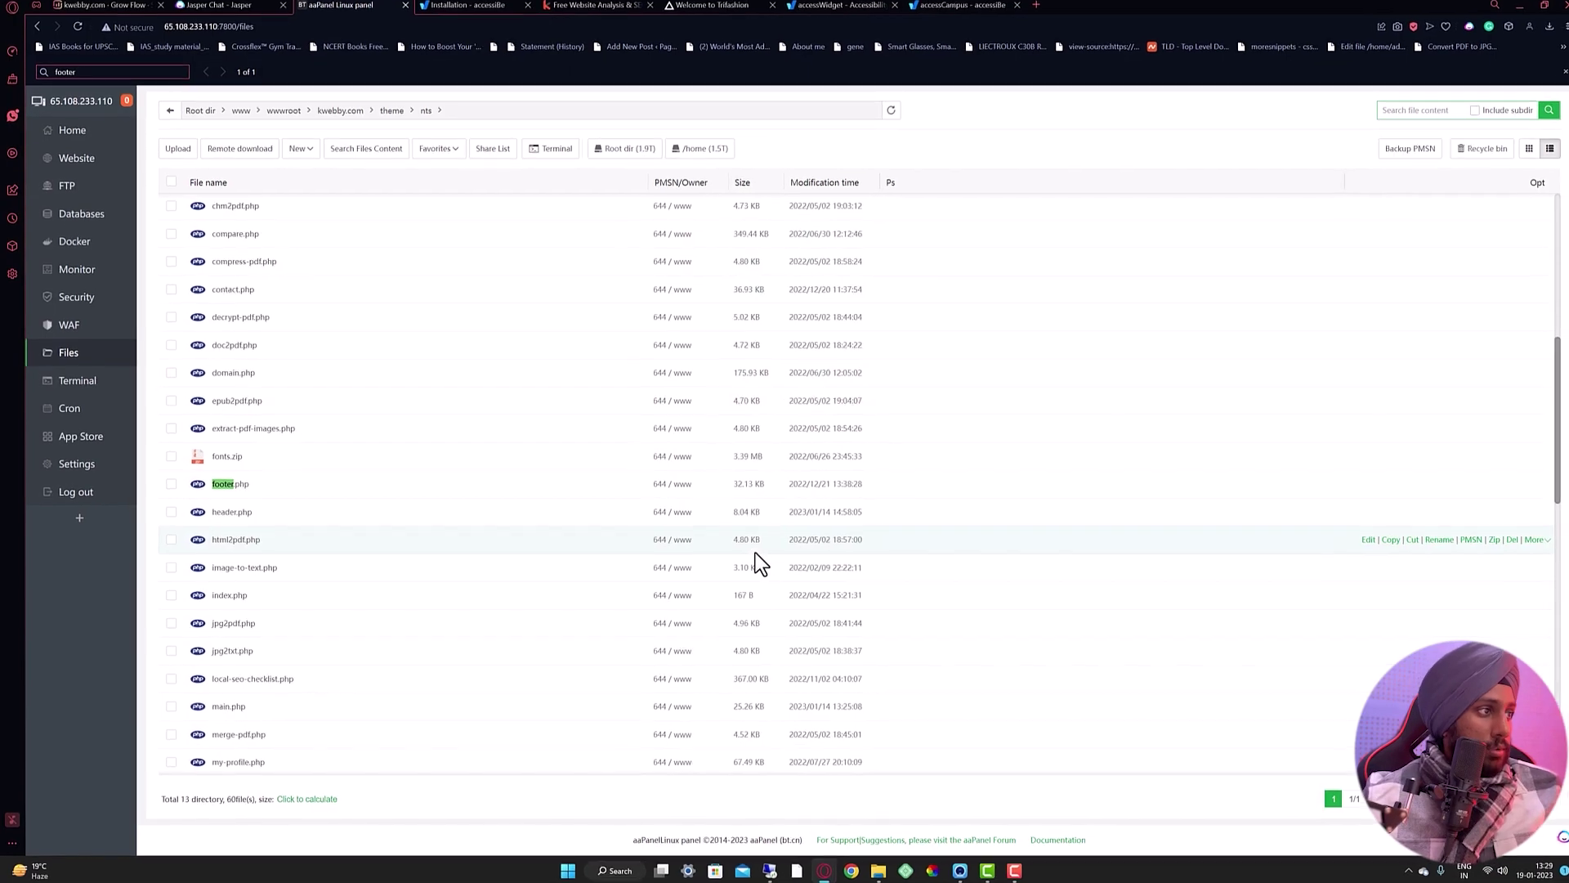
click(221, 485)
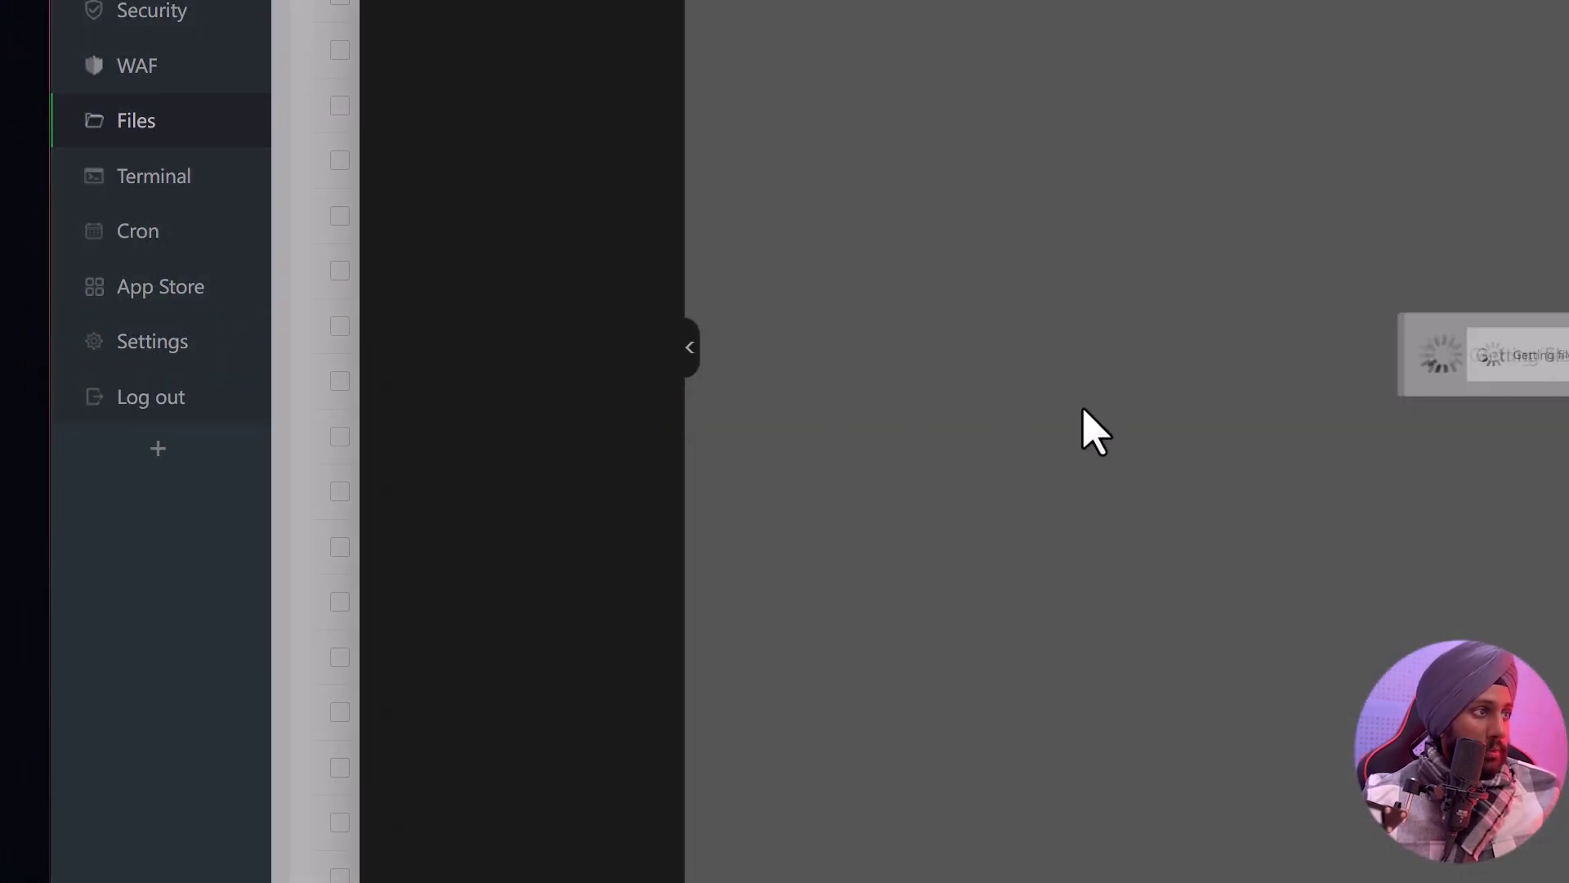
Paste the copied accessiBe script near the end of footer.php, on a new line between the last closing div and the closing body tag
scroll(1086, 413, down, 4)
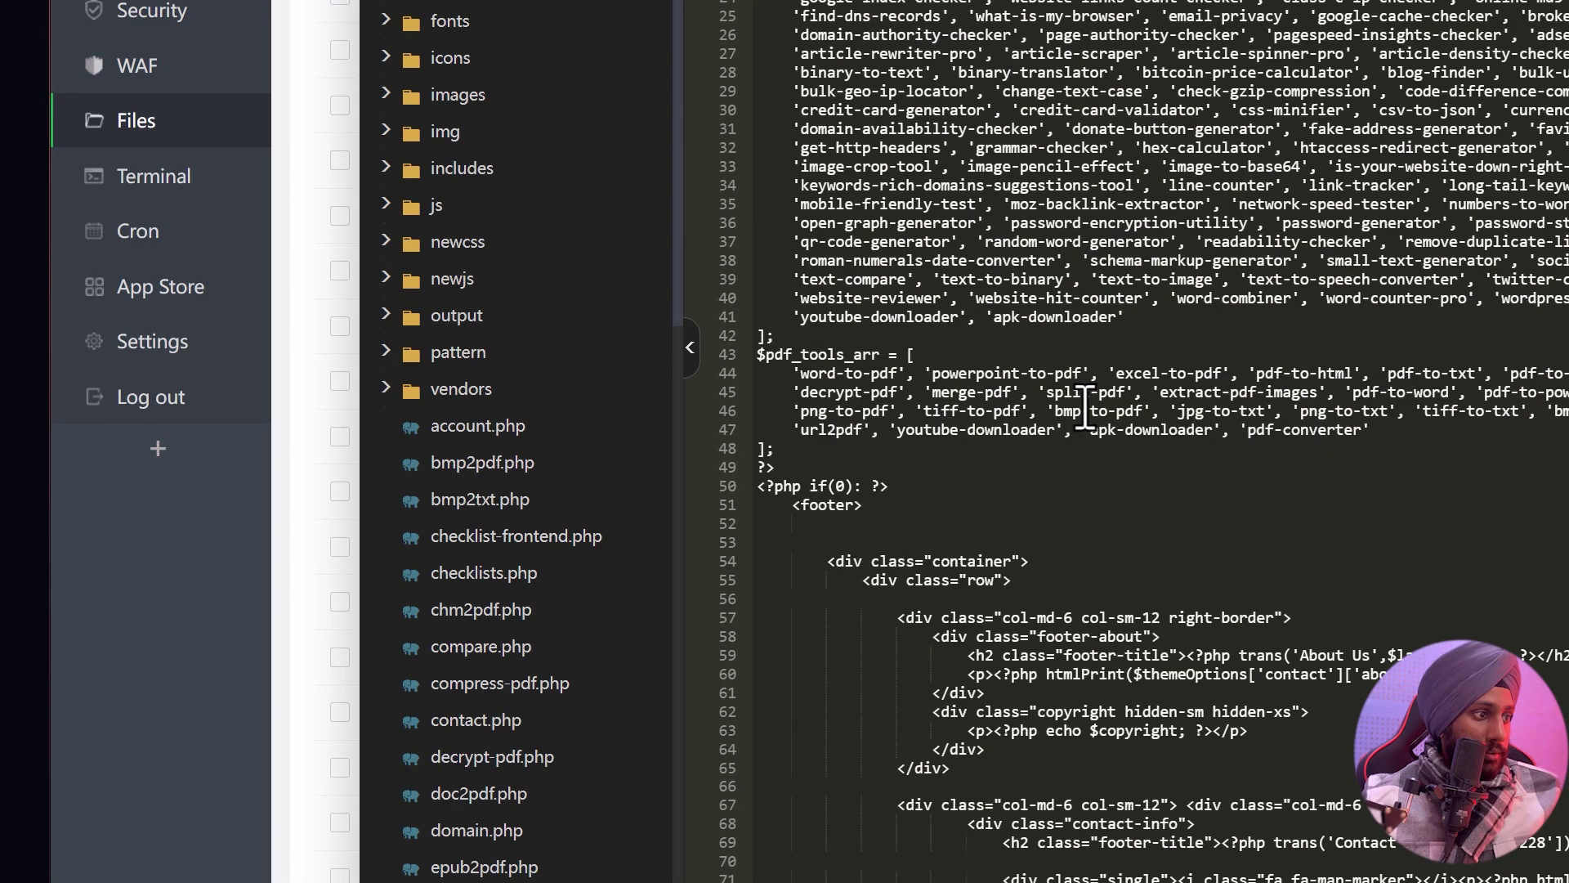
scroll(1085, 434, down, 20)
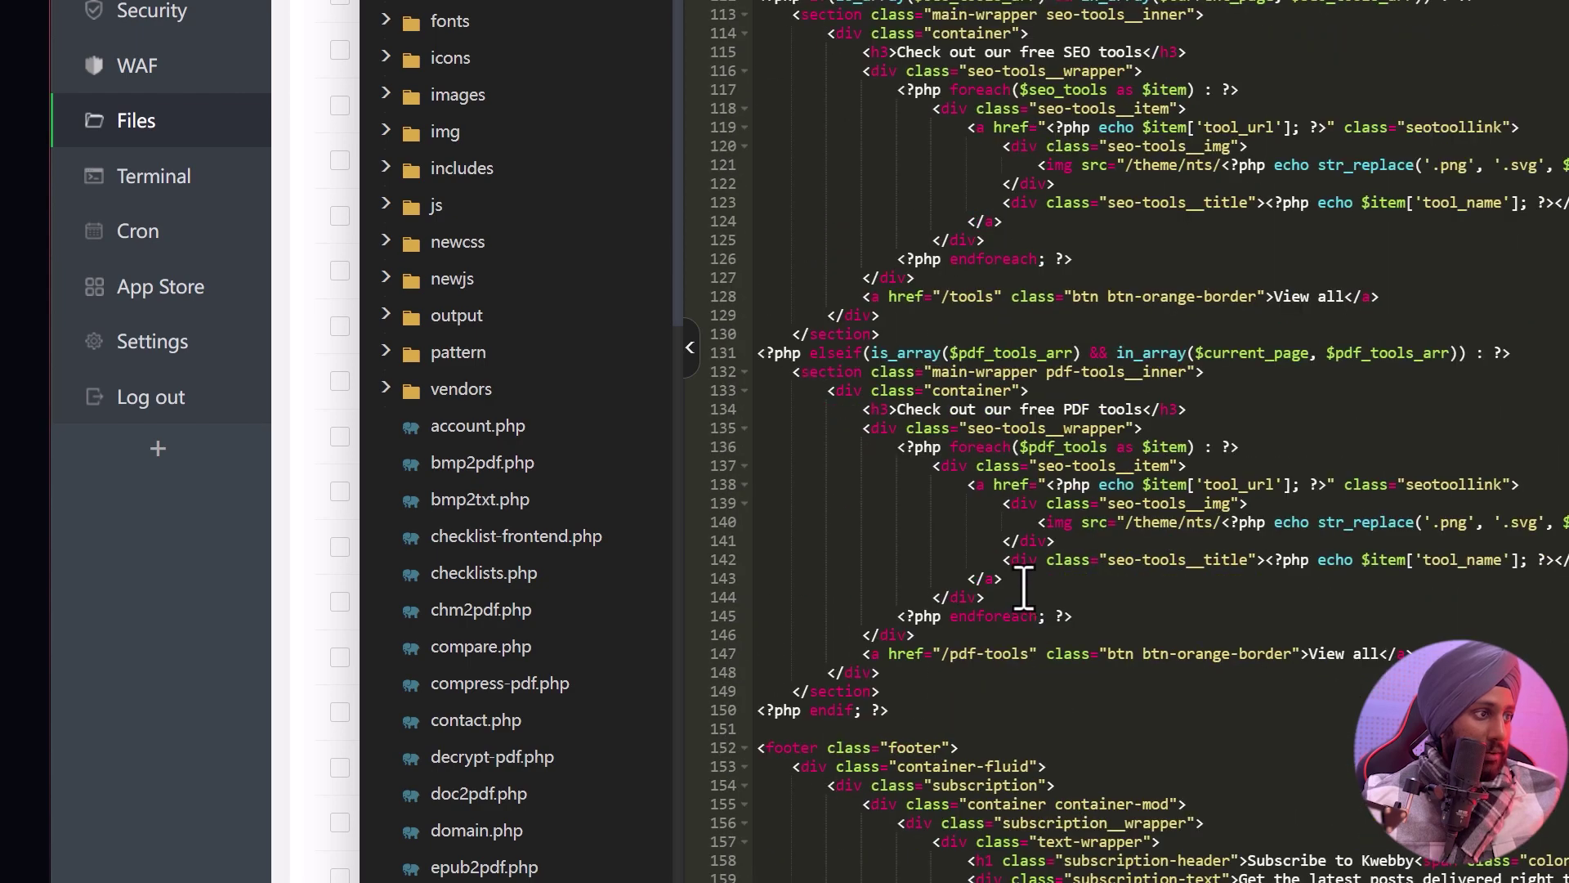
scroll(1019, 556, up, 6)
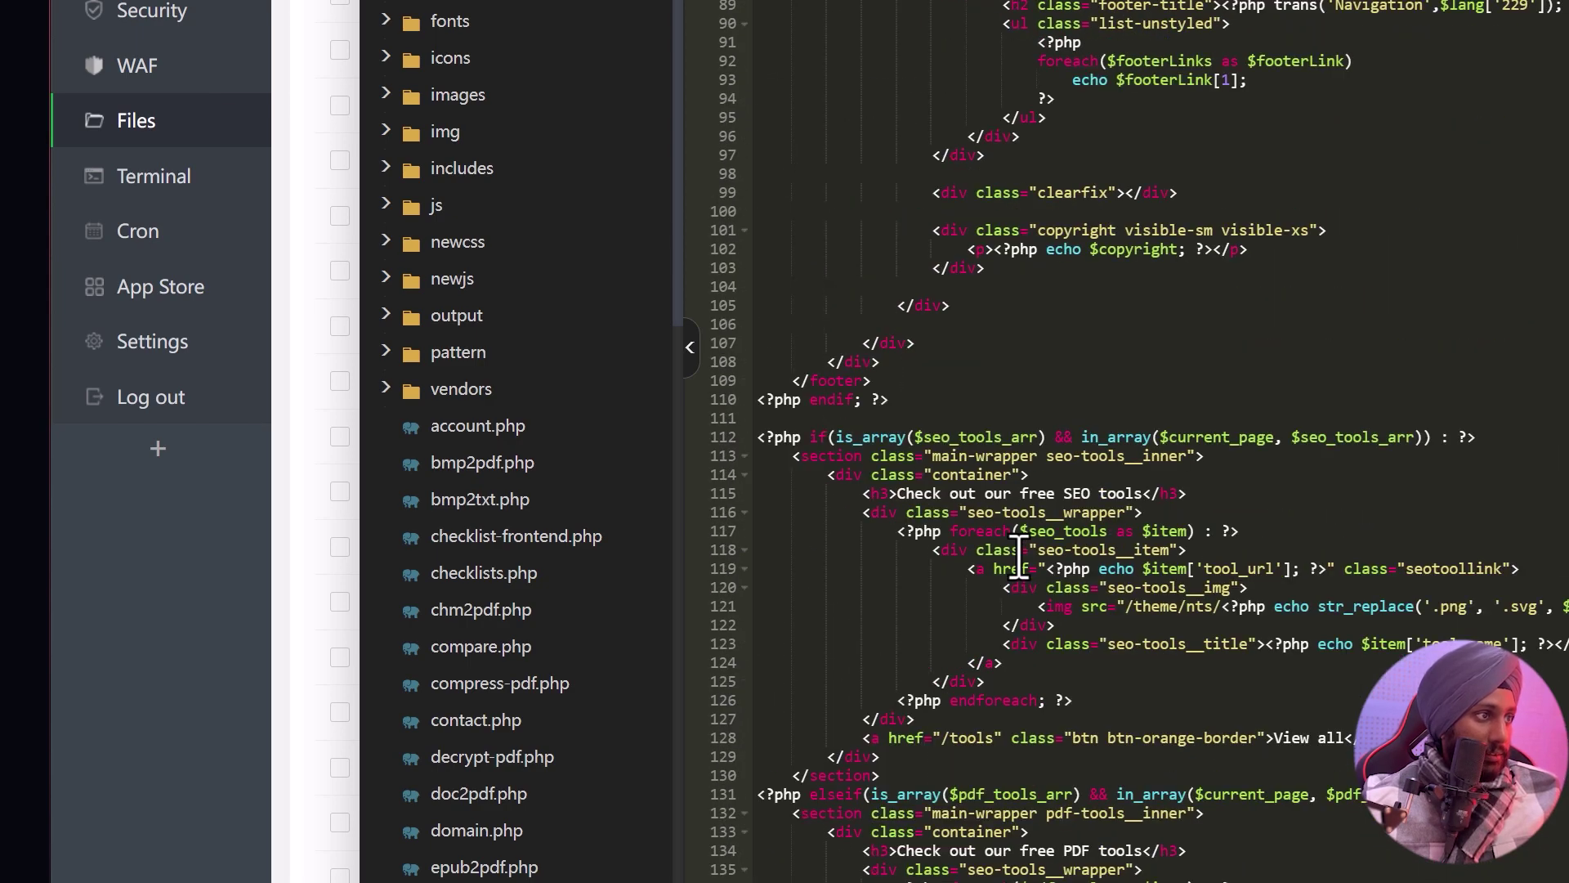
scroll(1014, 576, down, 20)
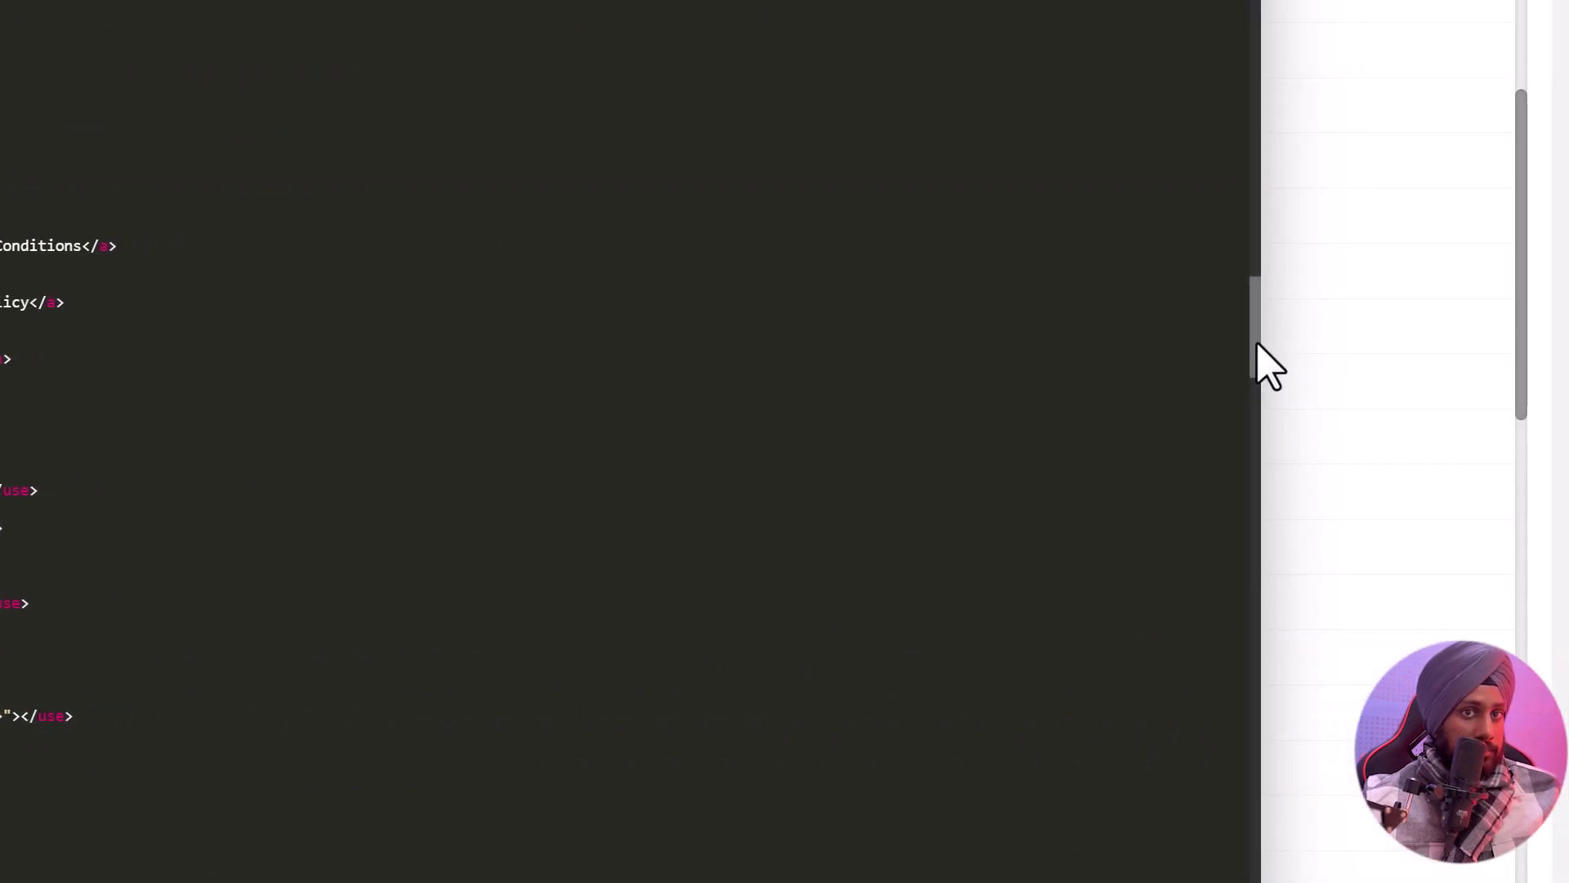
drag(1257, 344, 1237, 872)
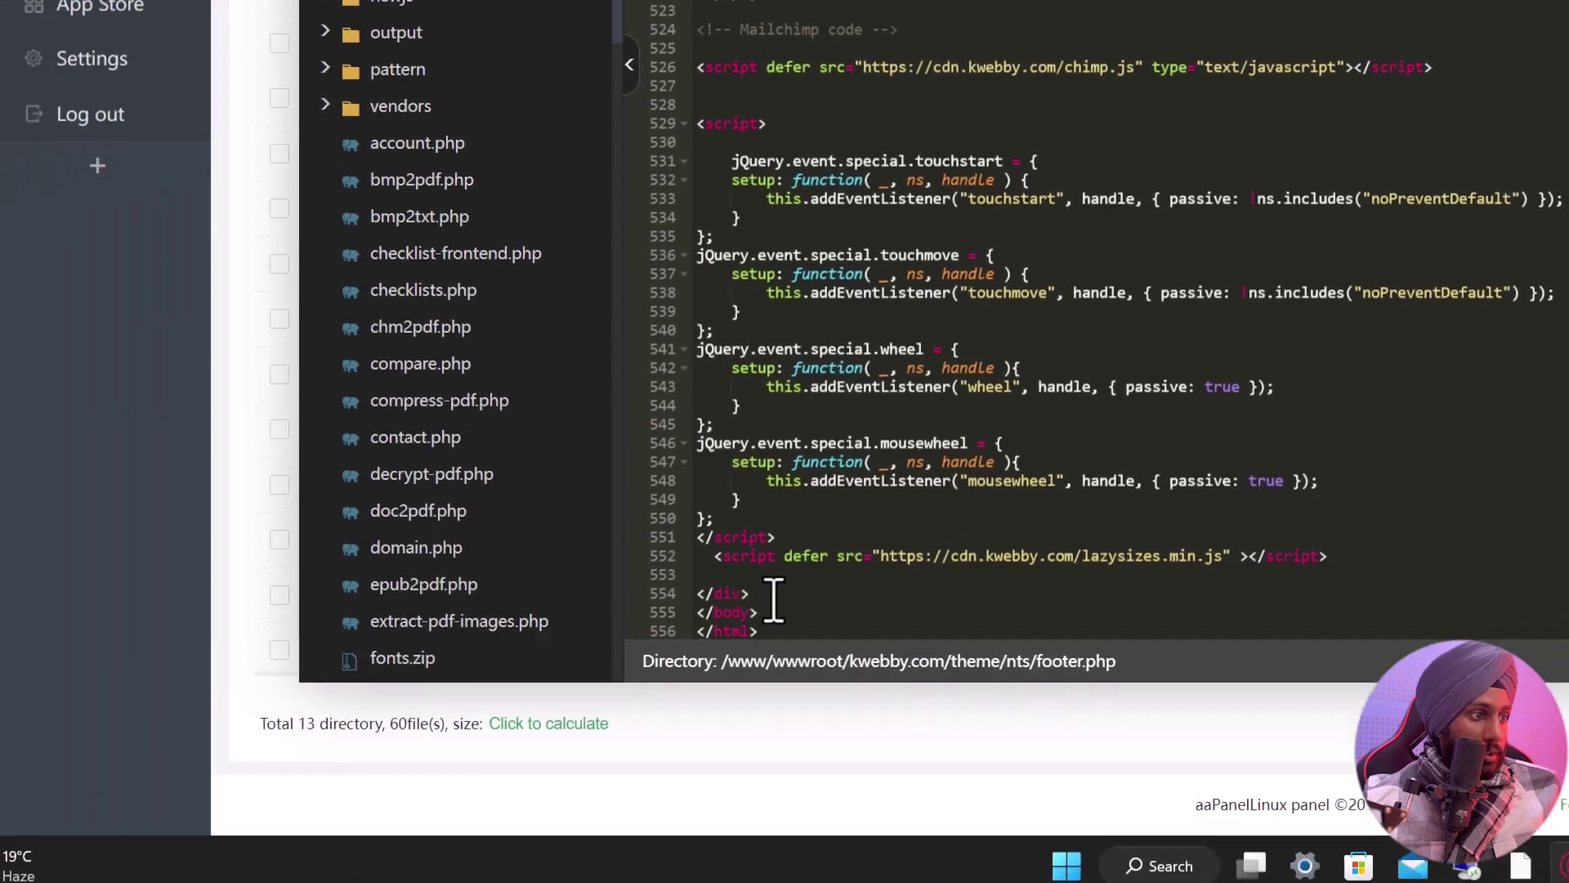
click(844, 582)
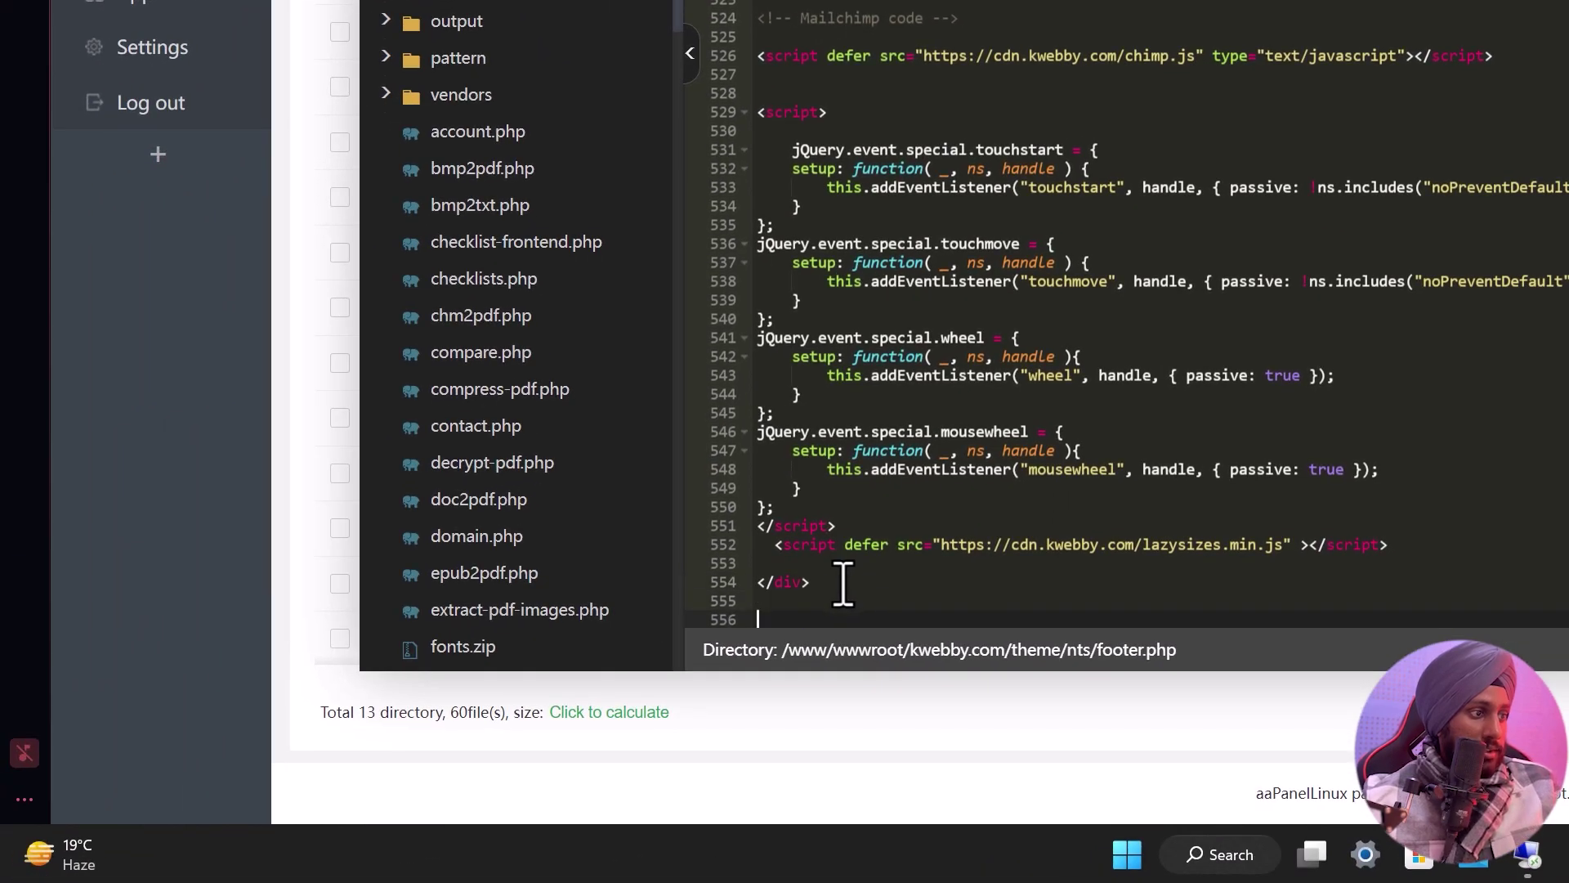
key(ctrl+v)
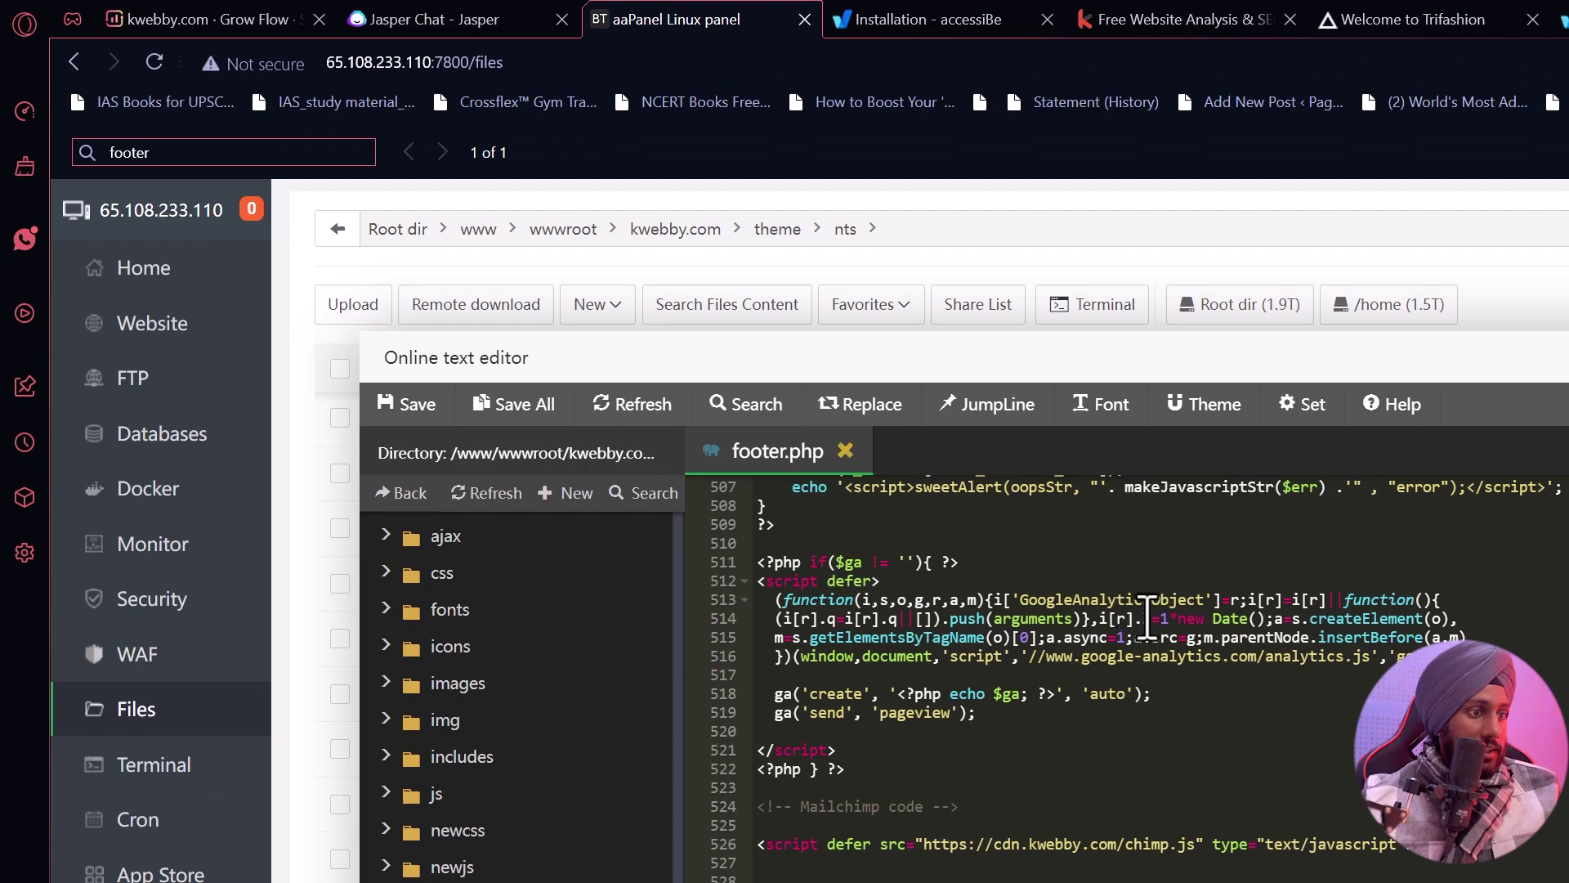
Reload the kwebby.com homepage and open the accessibility widget on it
click(1185, 21)
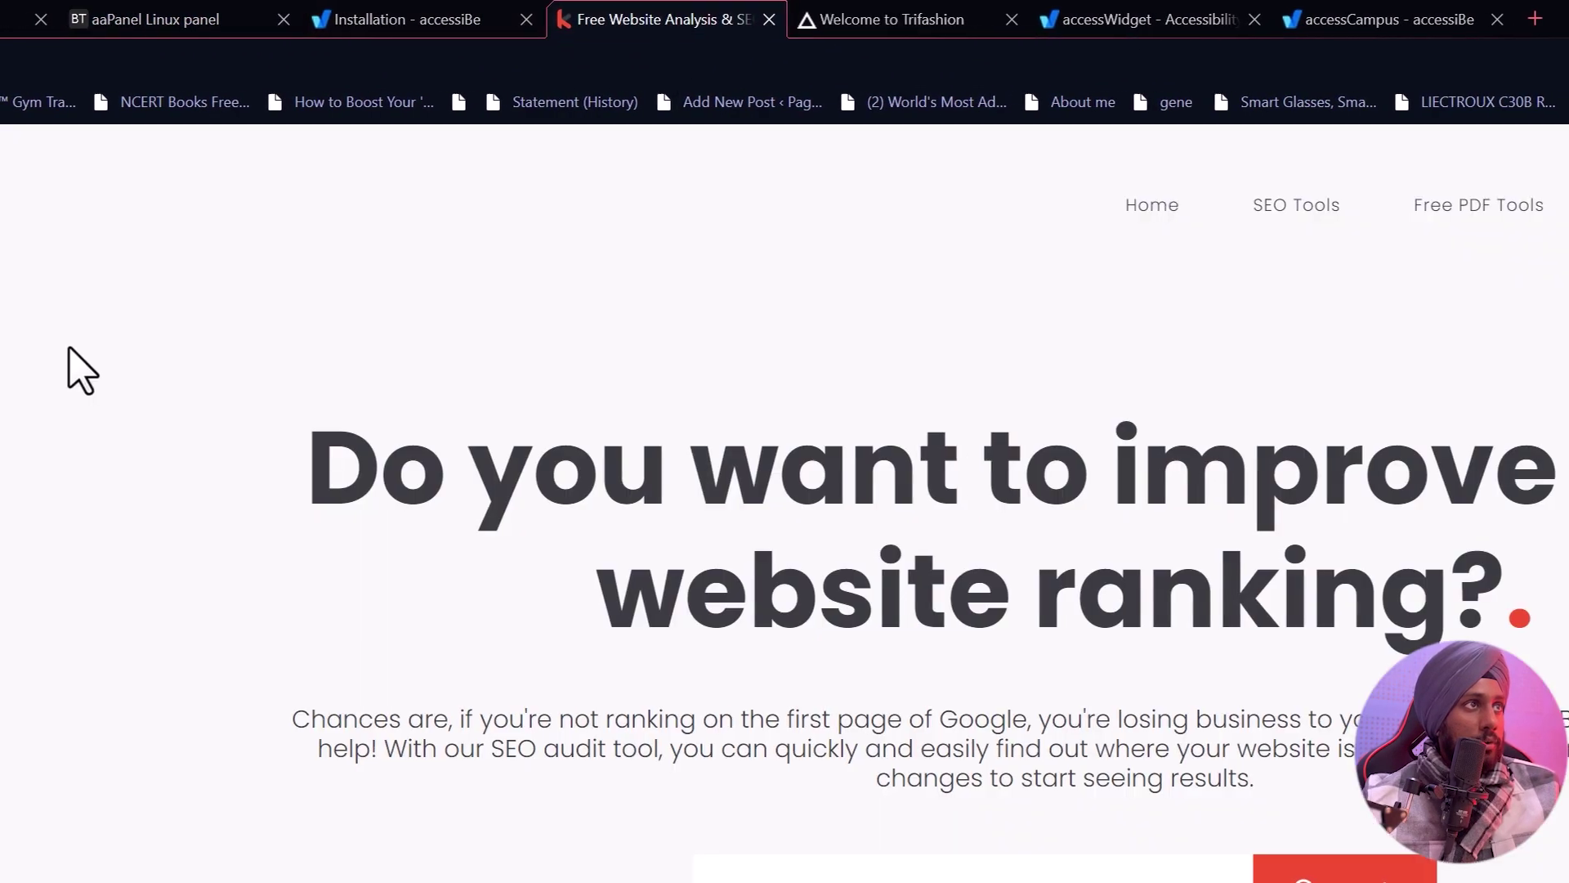
click(155, 62)
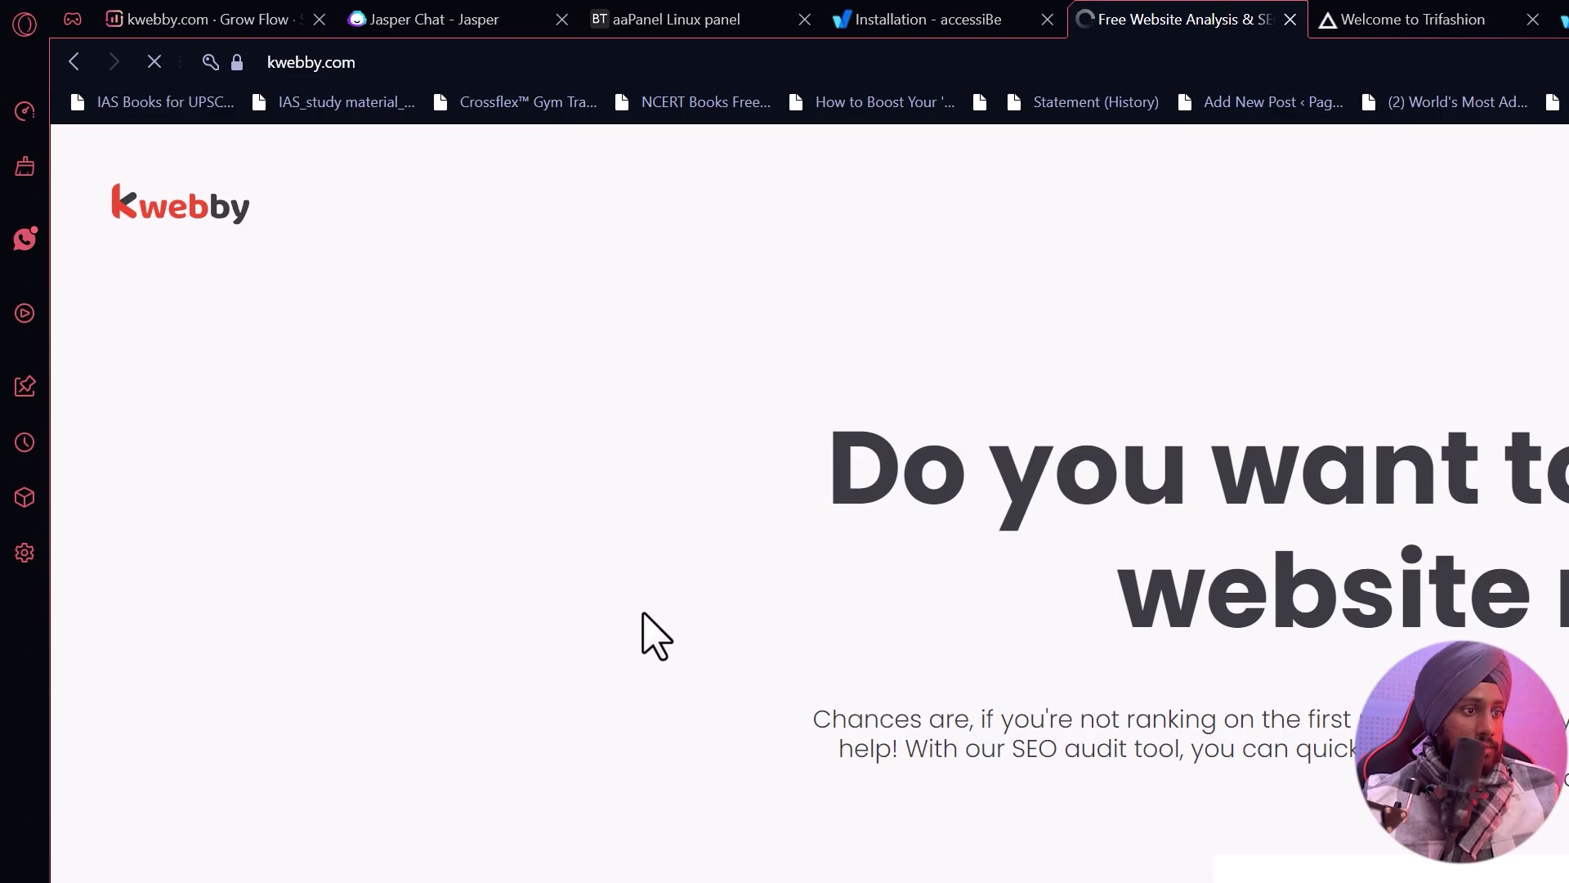
scroll(644, 615, down, 15)
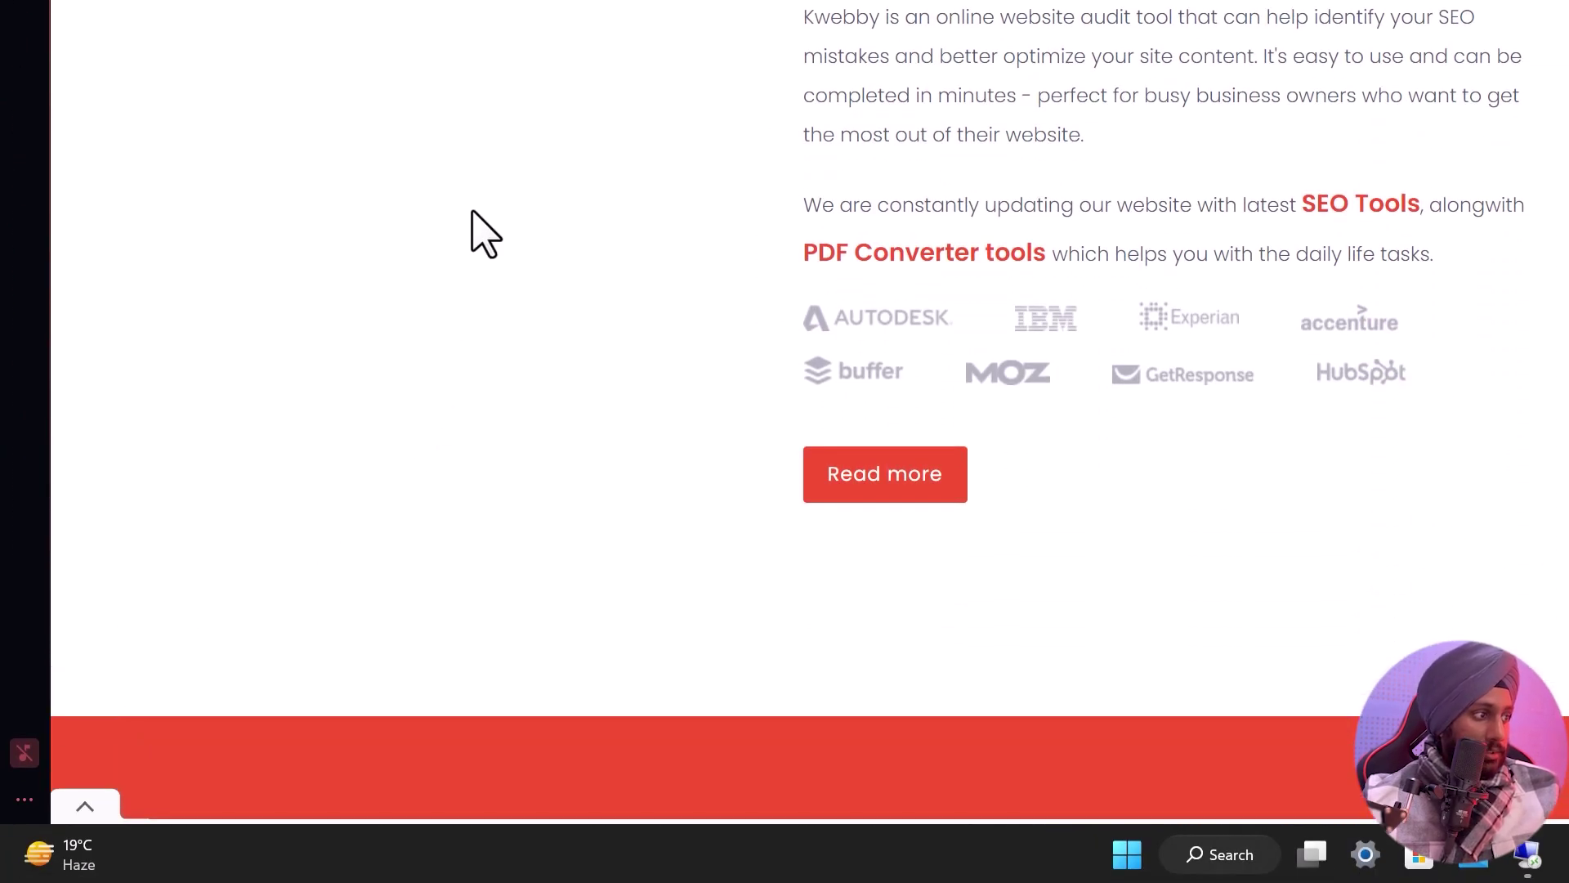
scroll(482, 233, down, 8)
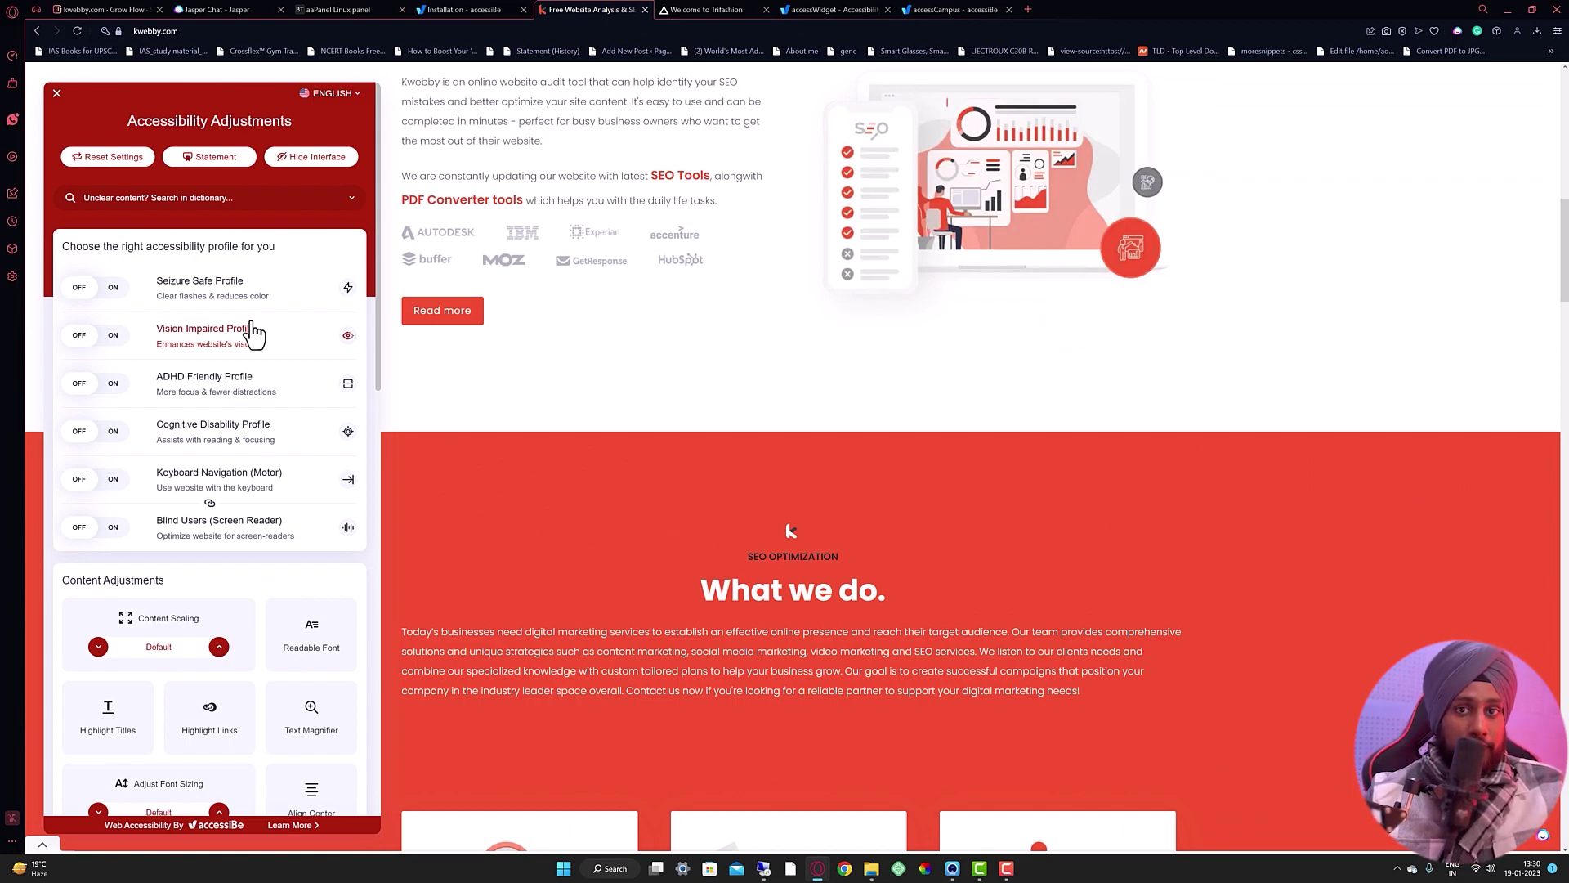
Try the Seizure Safe Profile, review the homepage with its reduced colors, and switch the profile off
click(112, 287)
scroll(546, 455, up, 8)
scroll(546, 448, up, 3)
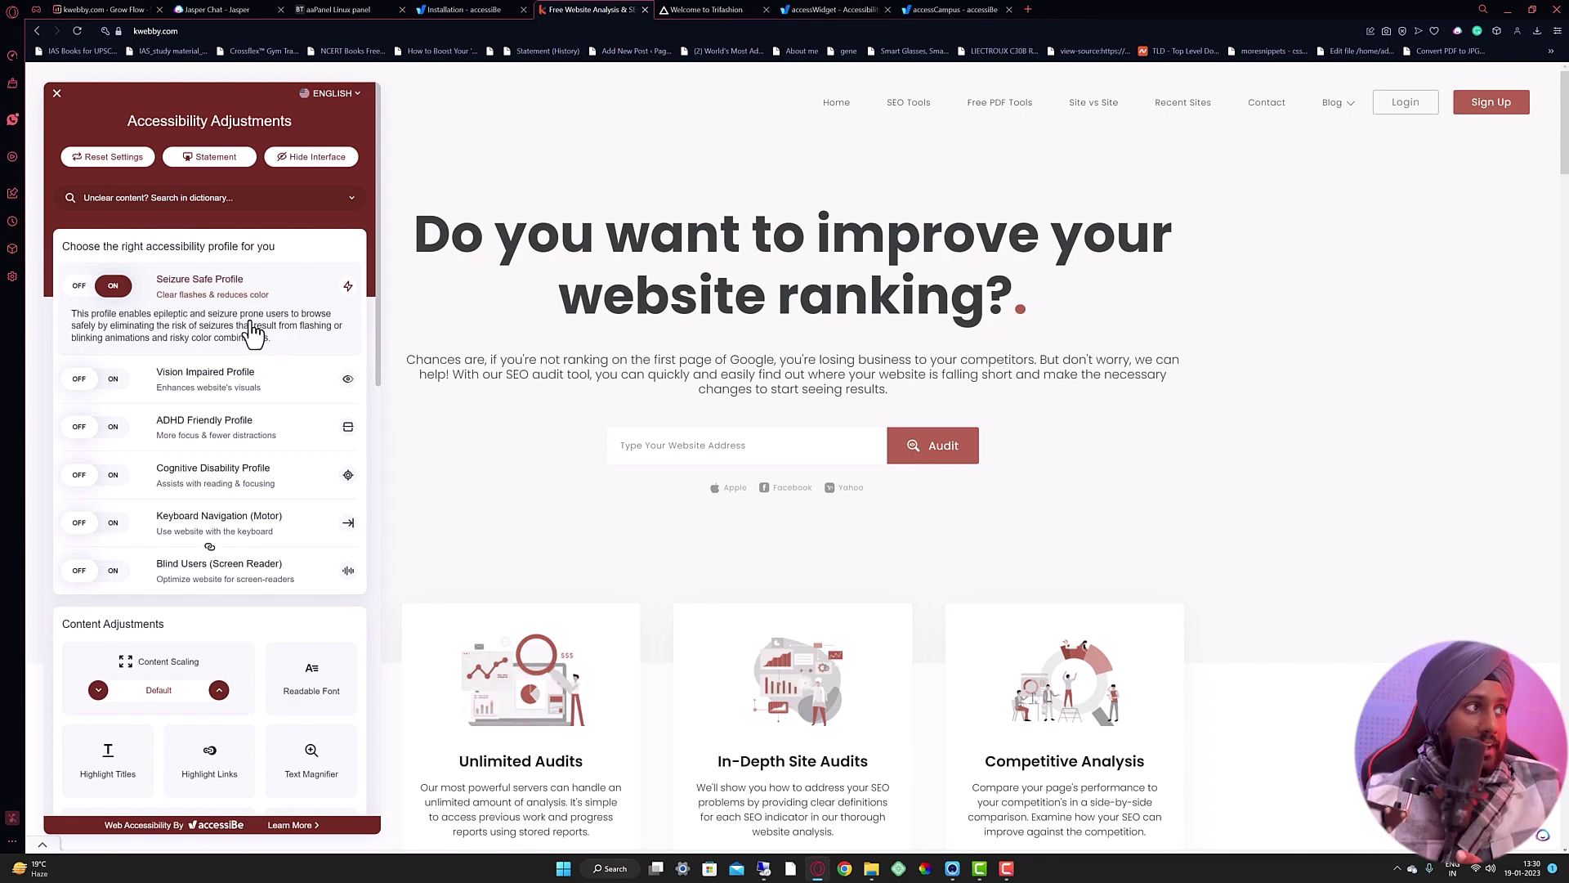
click(98, 288)
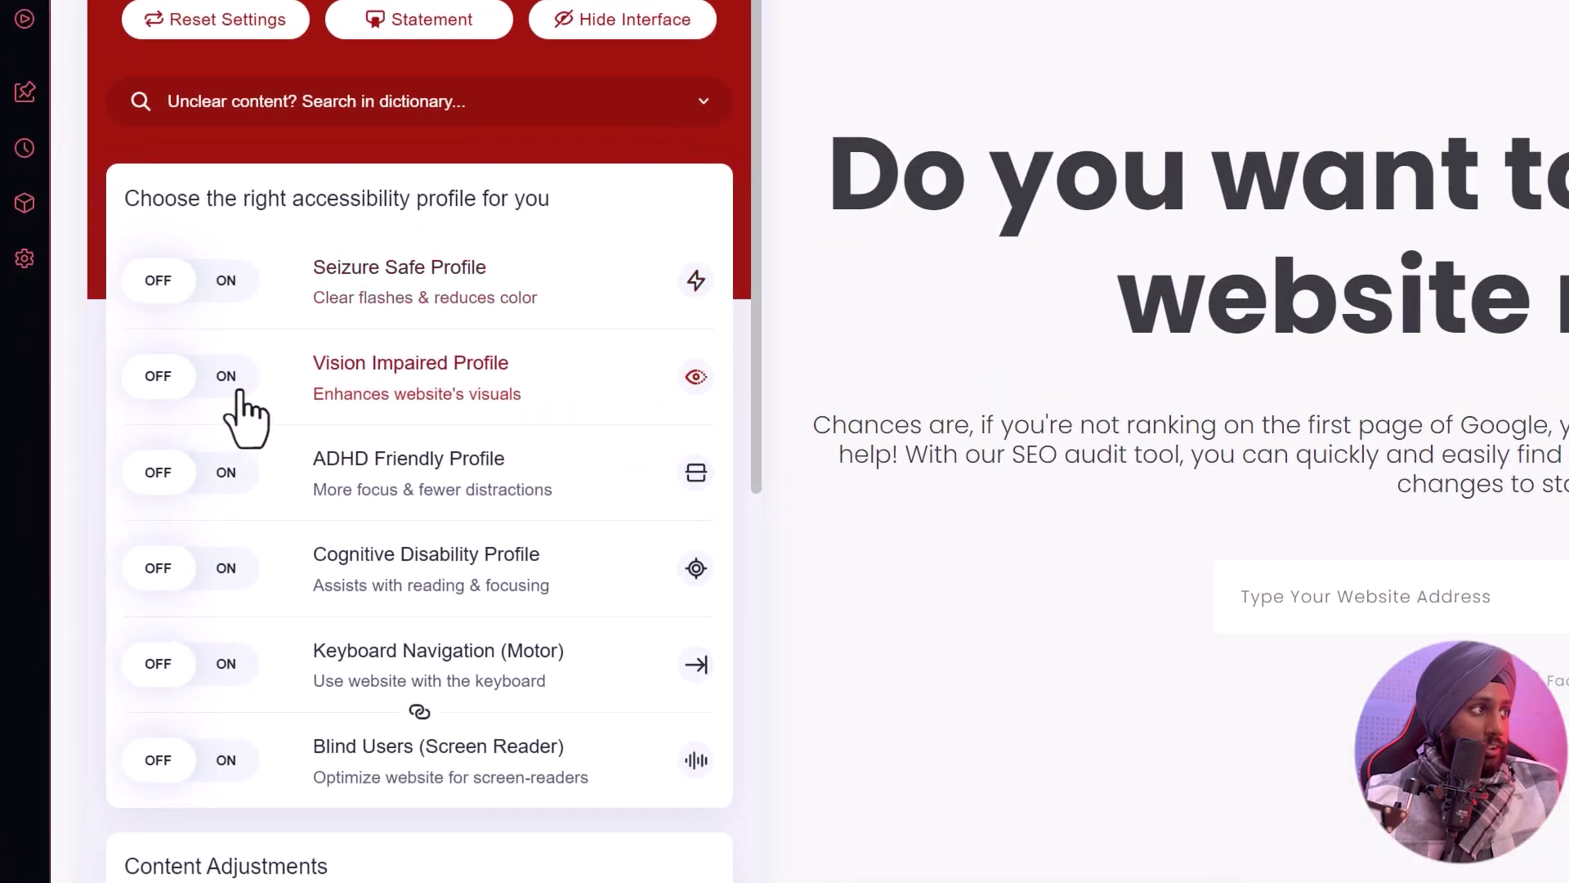
Try the Vision Impaired Profile and the ADHD Friendly Profile one after the other on the homepage, switching each off after review
click(237, 391)
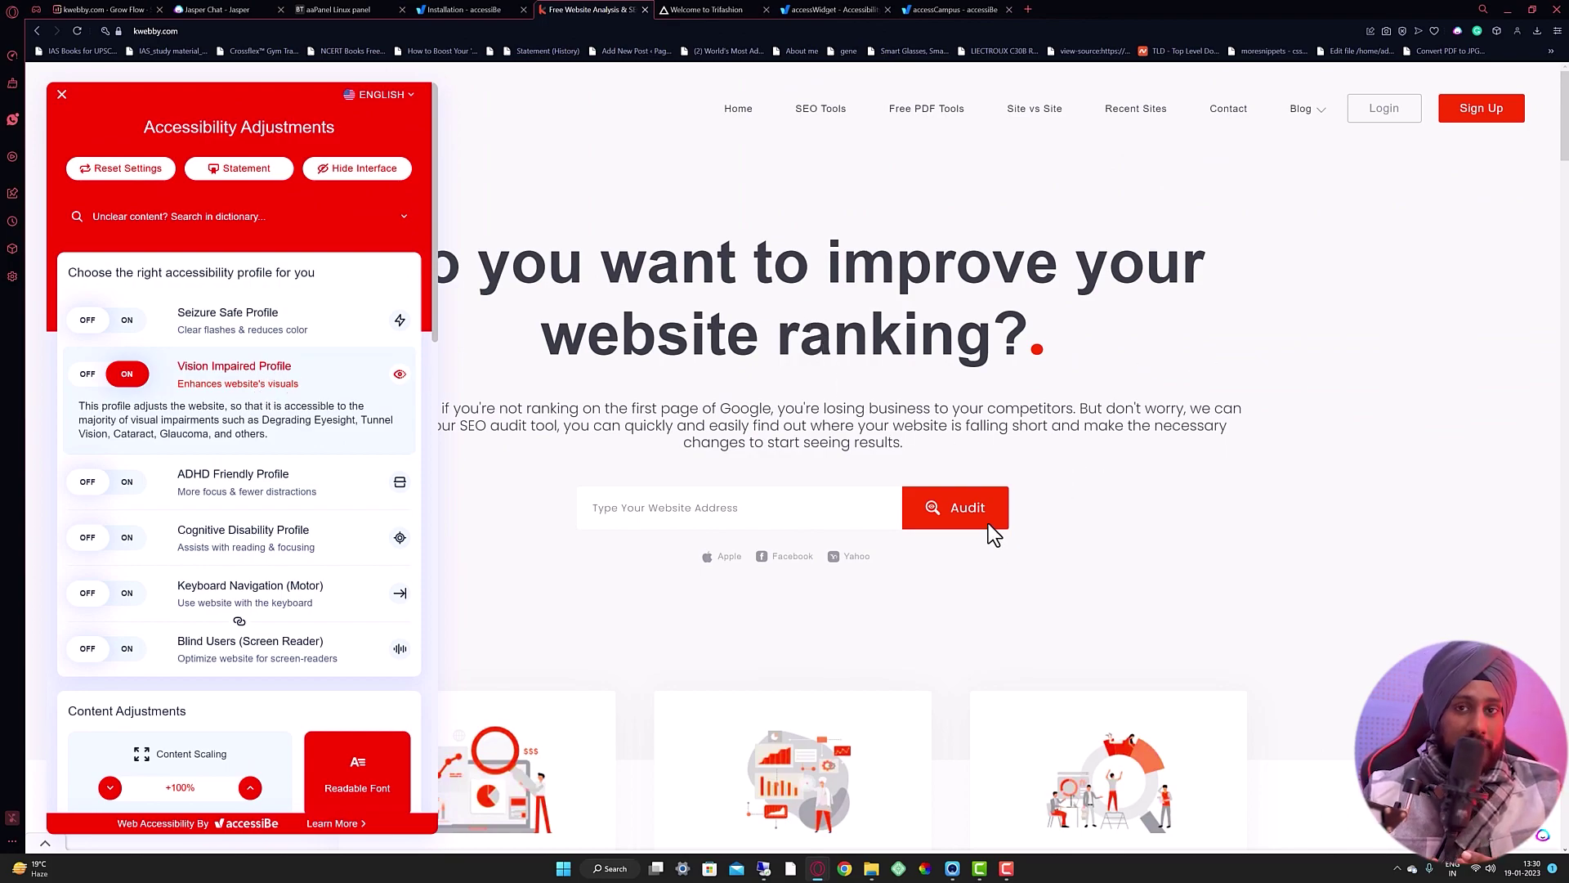
scroll(920, 554, down, 10)
scroll(919, 566, down, 5)
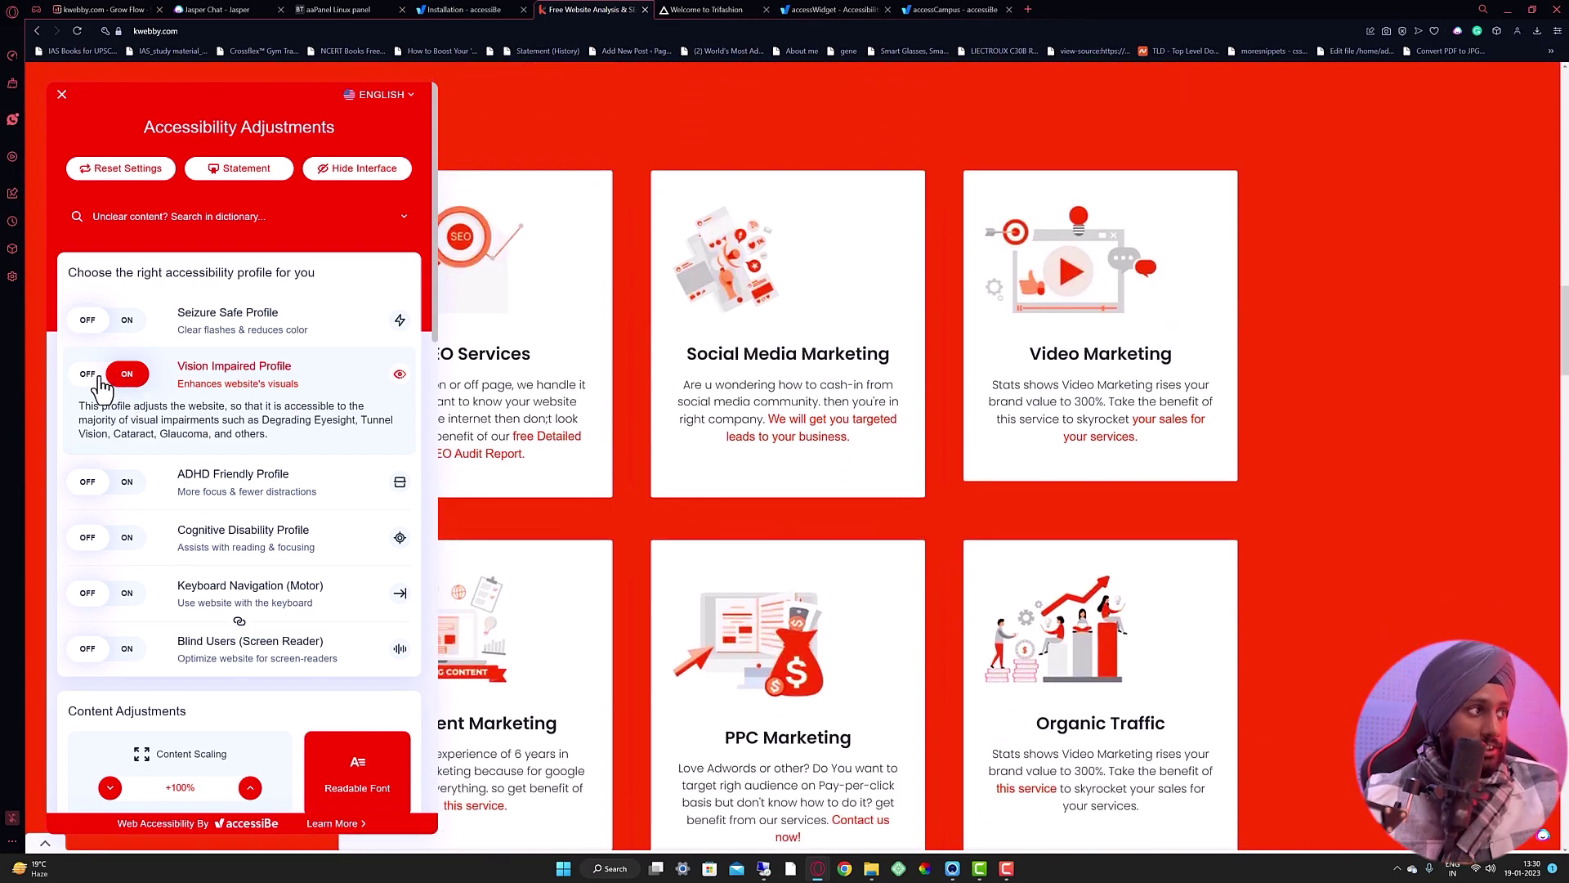
click(97, 377)
click(111, 398)
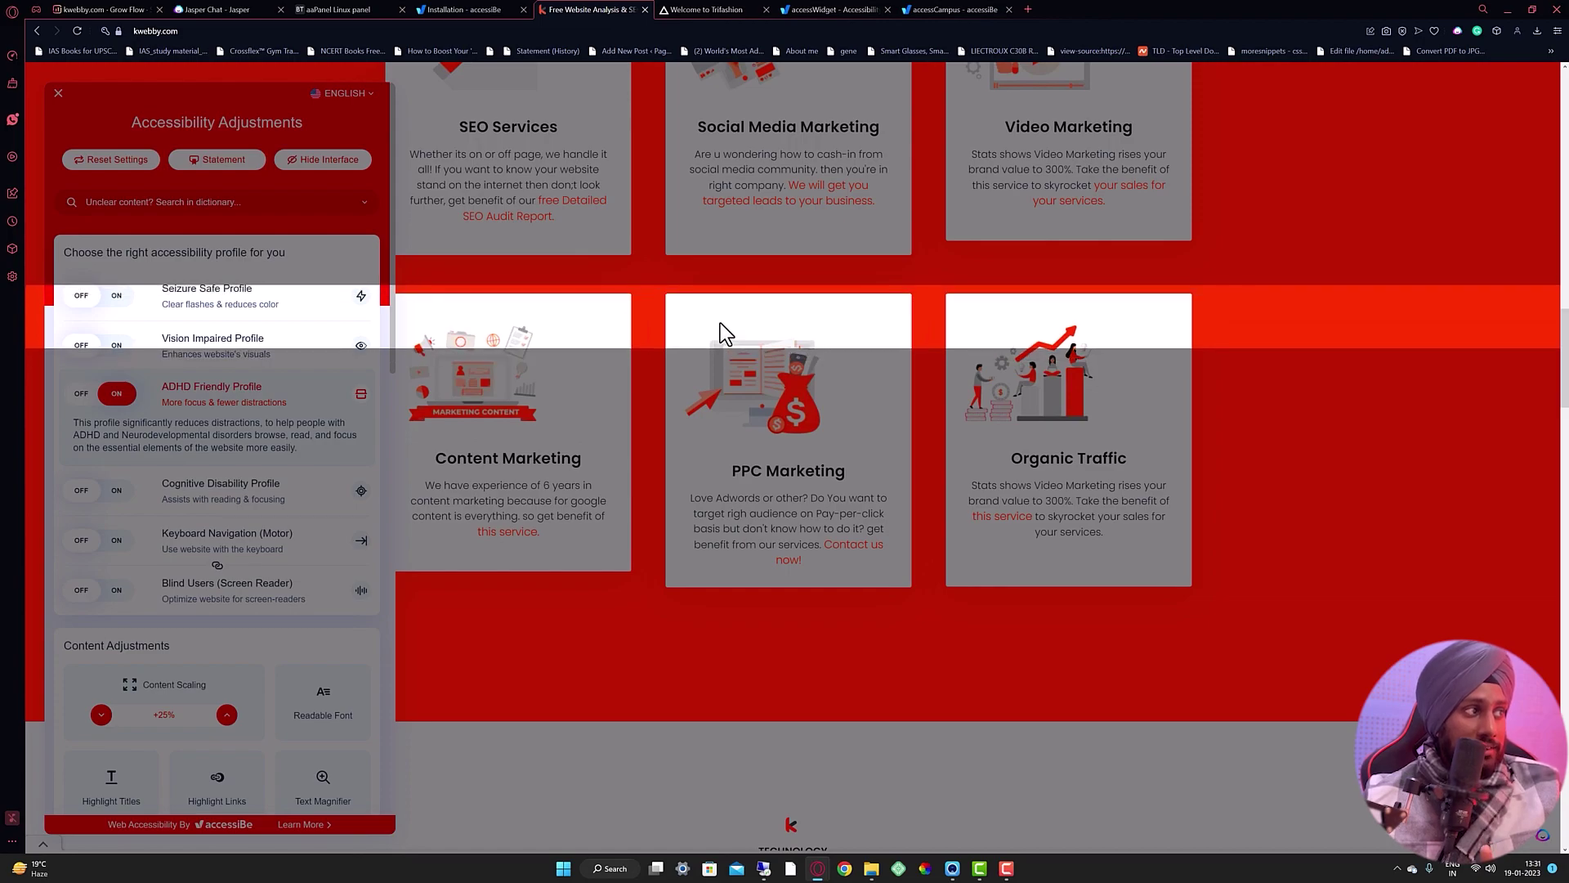
click(81, 393)
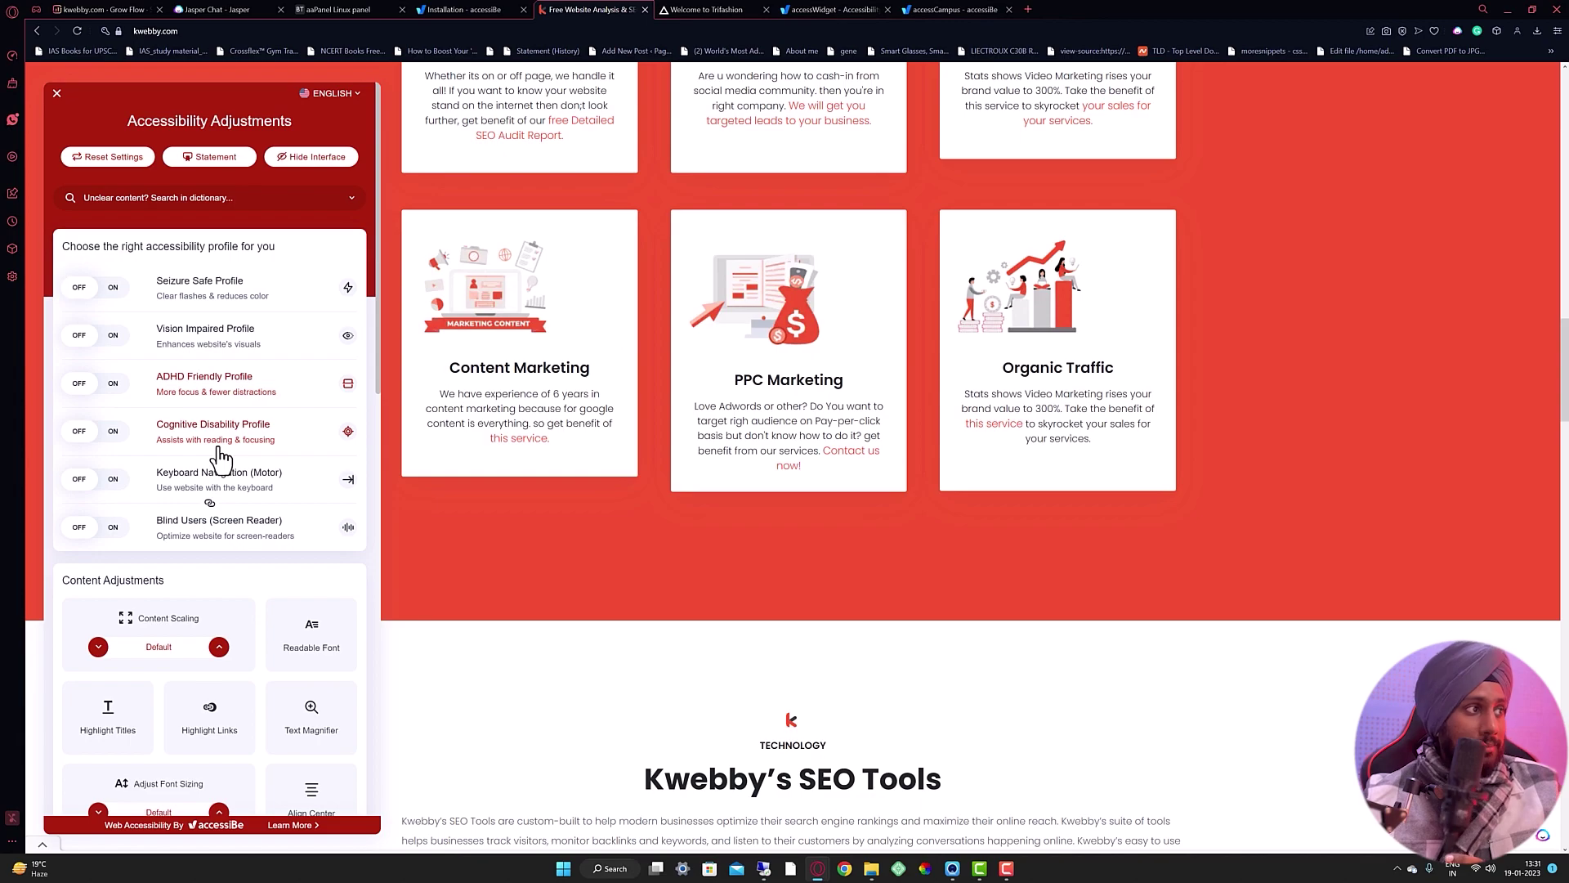
Turn on the Cognitive Disability Profile and inspect the highlighted links in the service cards
click(135, 440)
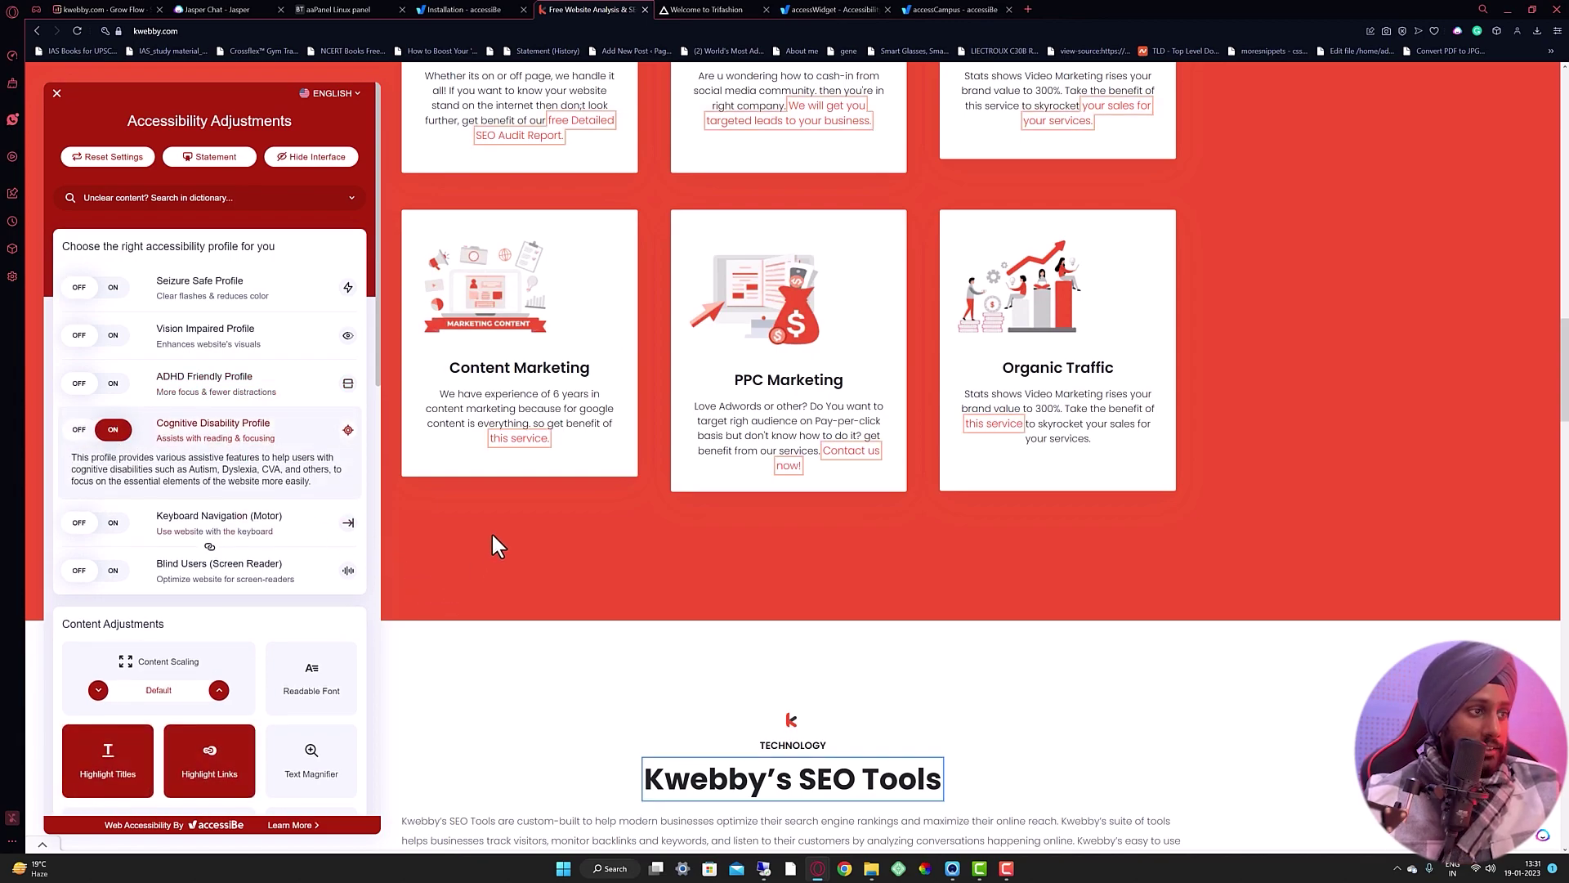
scroll(492, 533, up, 5)
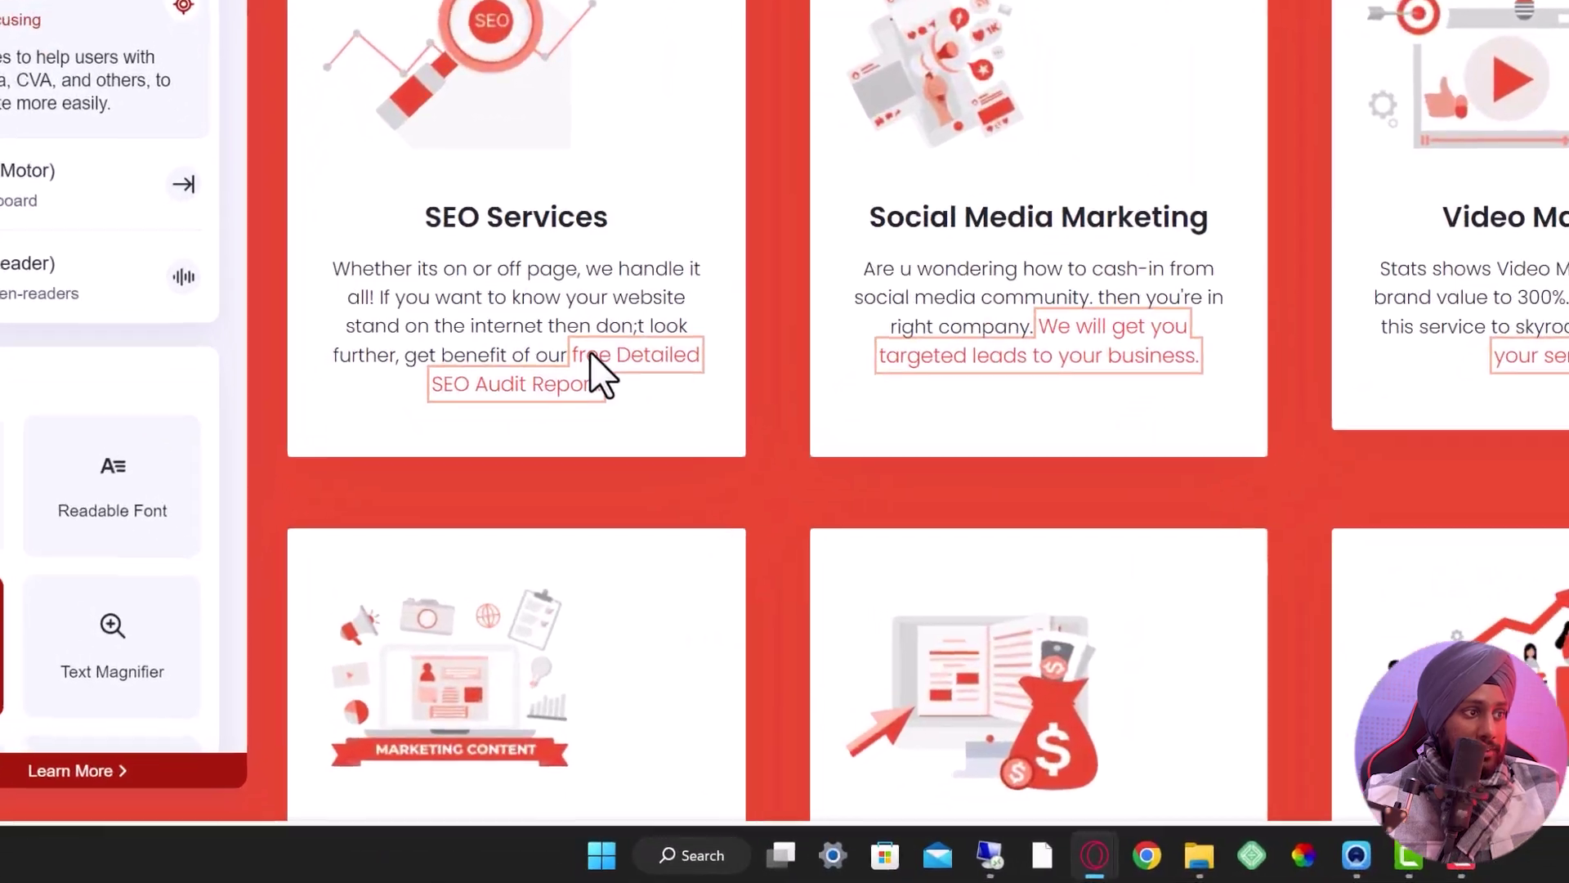
click(591, 358)
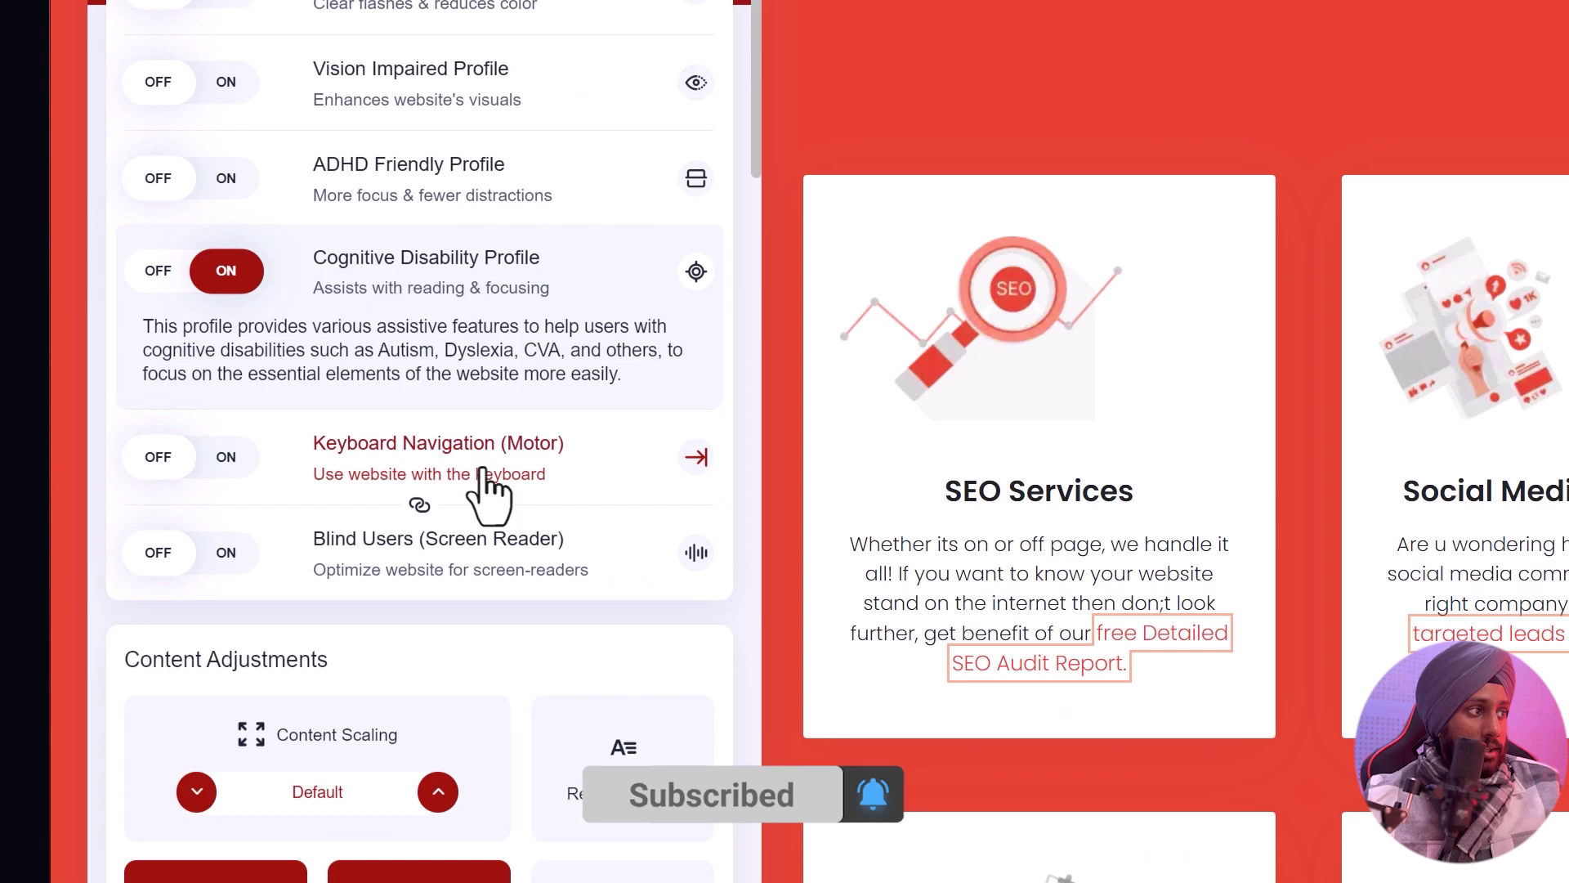
Switch to the linked Keyboard Navigation (Motor) and Blind Users (Screen Reader) profiles and review the services section
click(490, 497)
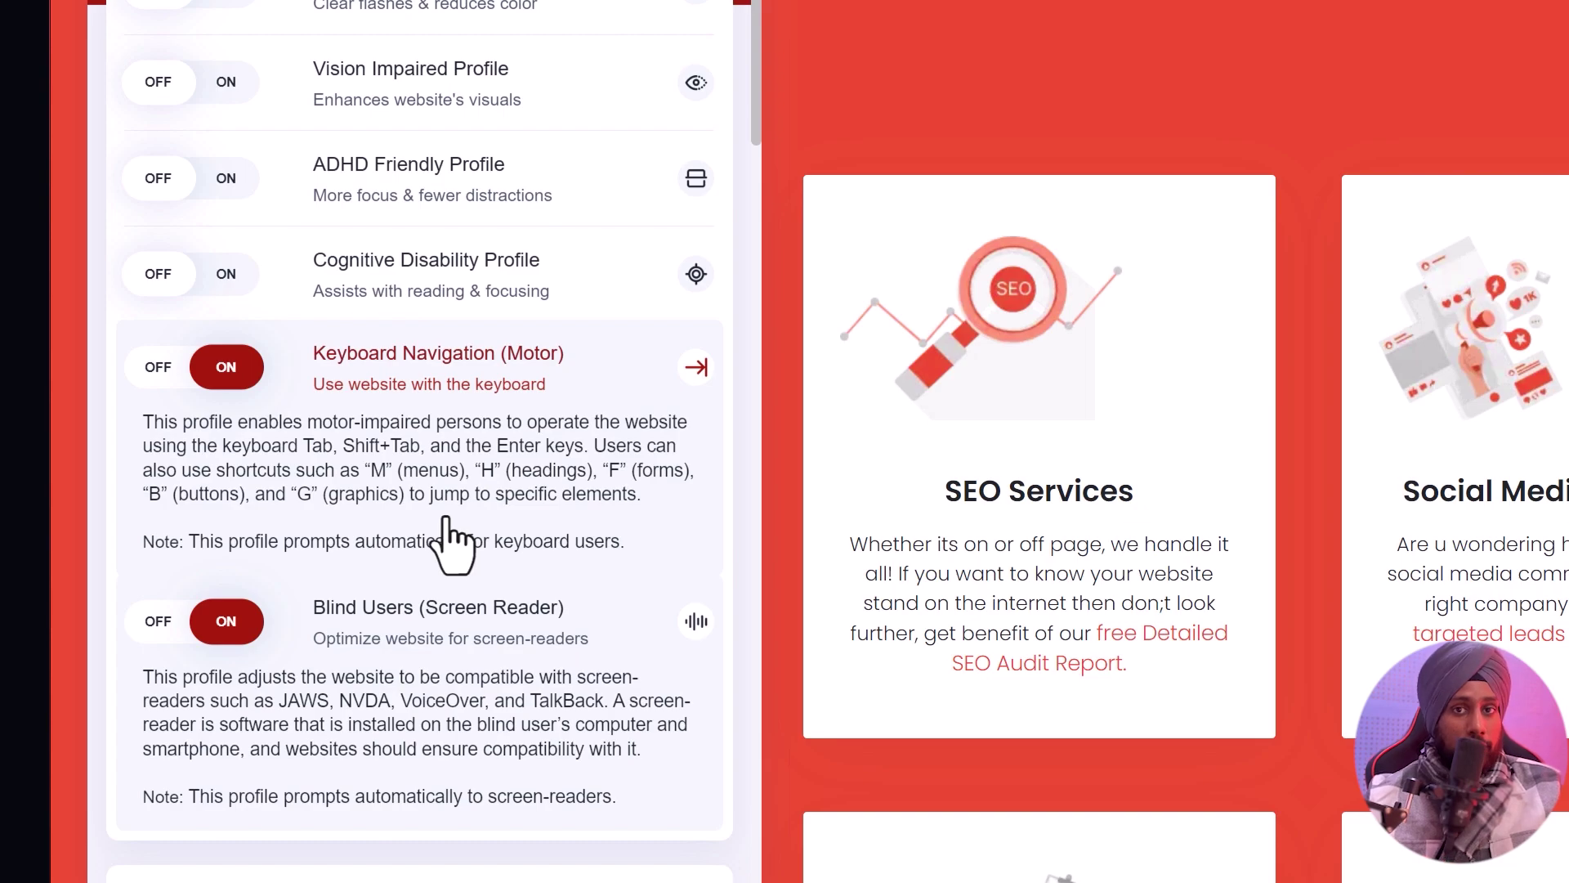
scroll(1394, 245, up, 5)
scroll(1251, 159, down, 3)
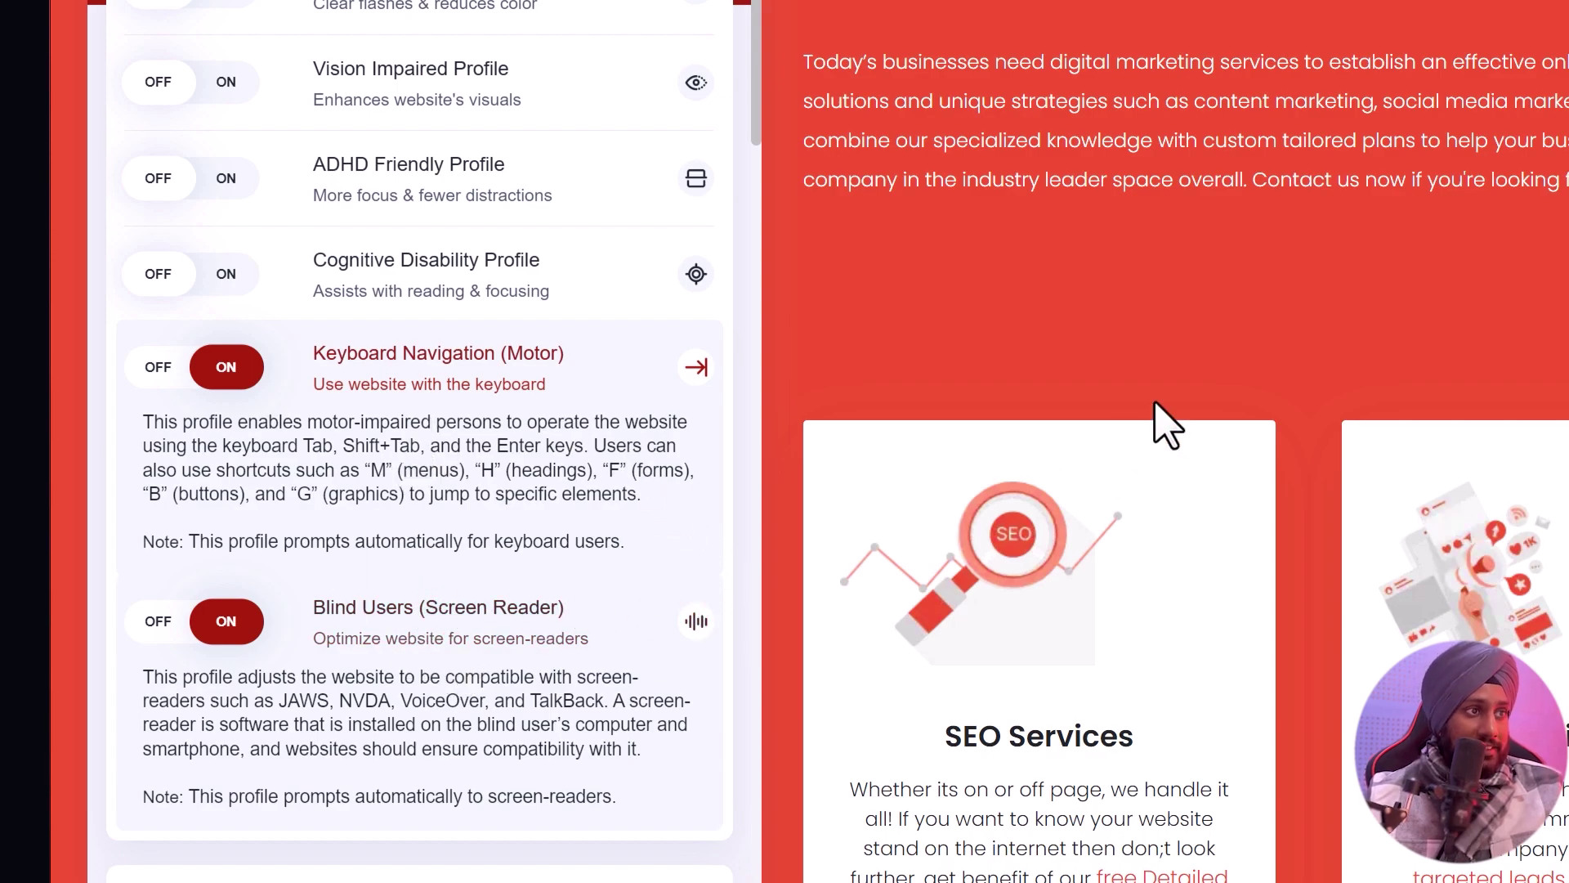
scroll(1169, 433, down, 5)
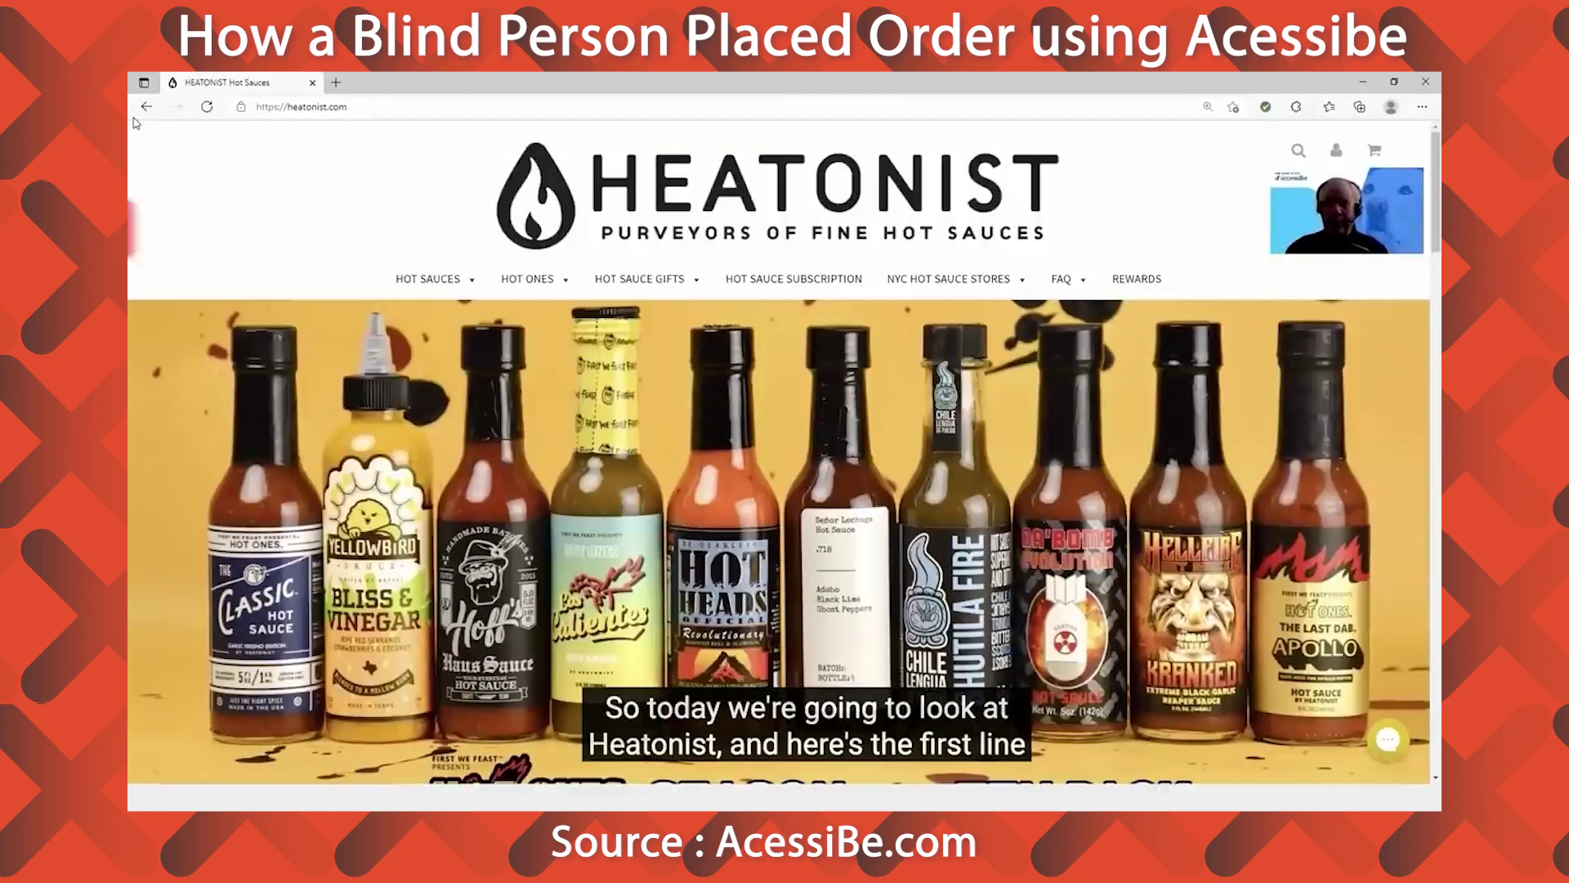
key(Tab)
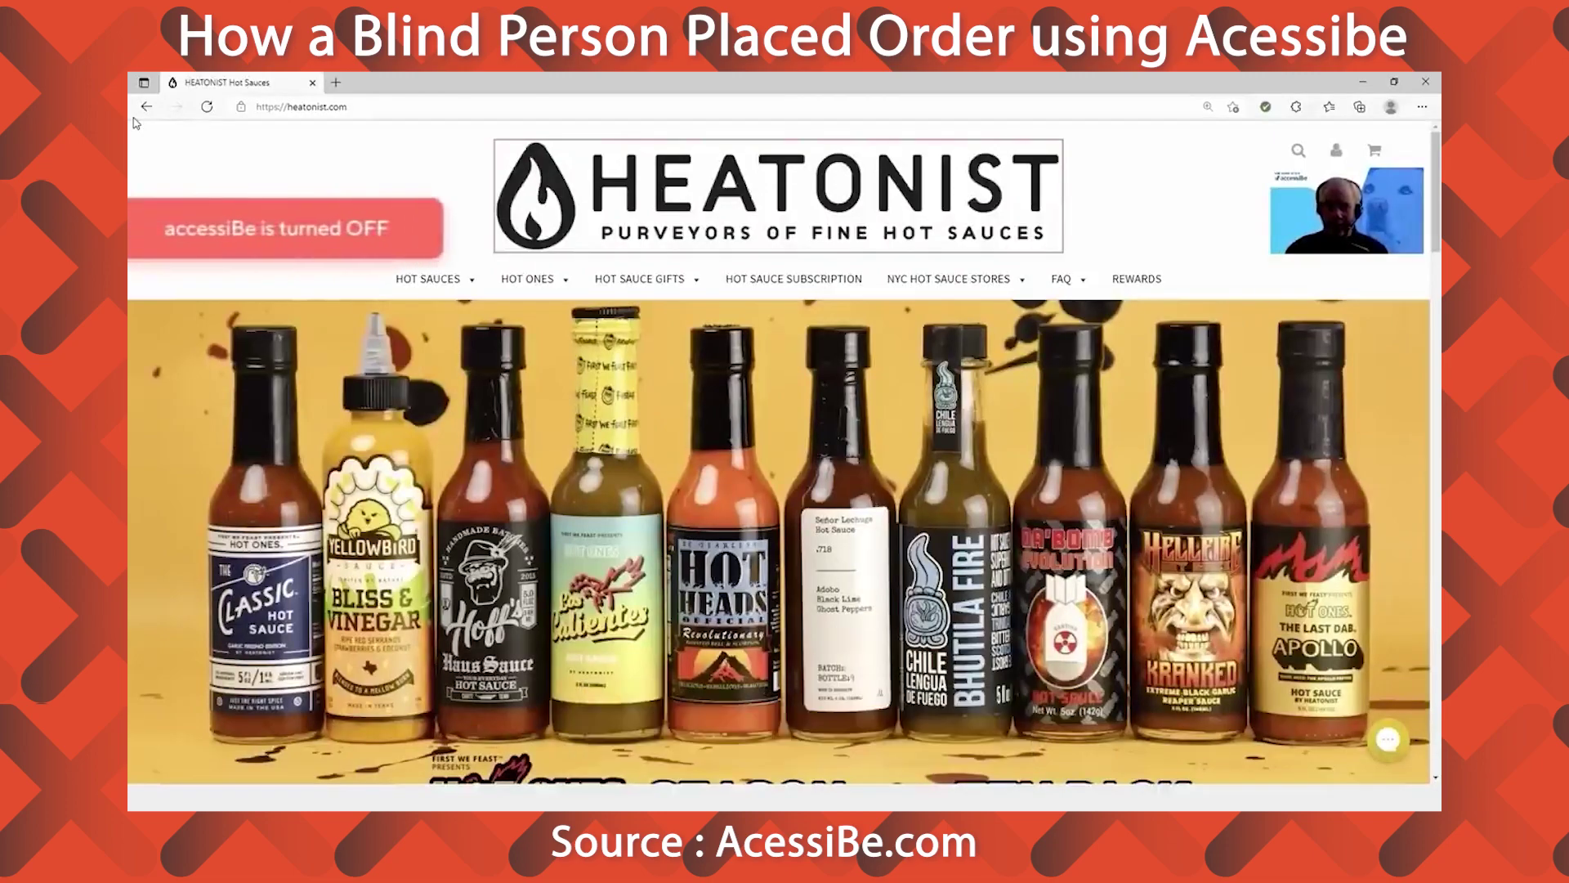
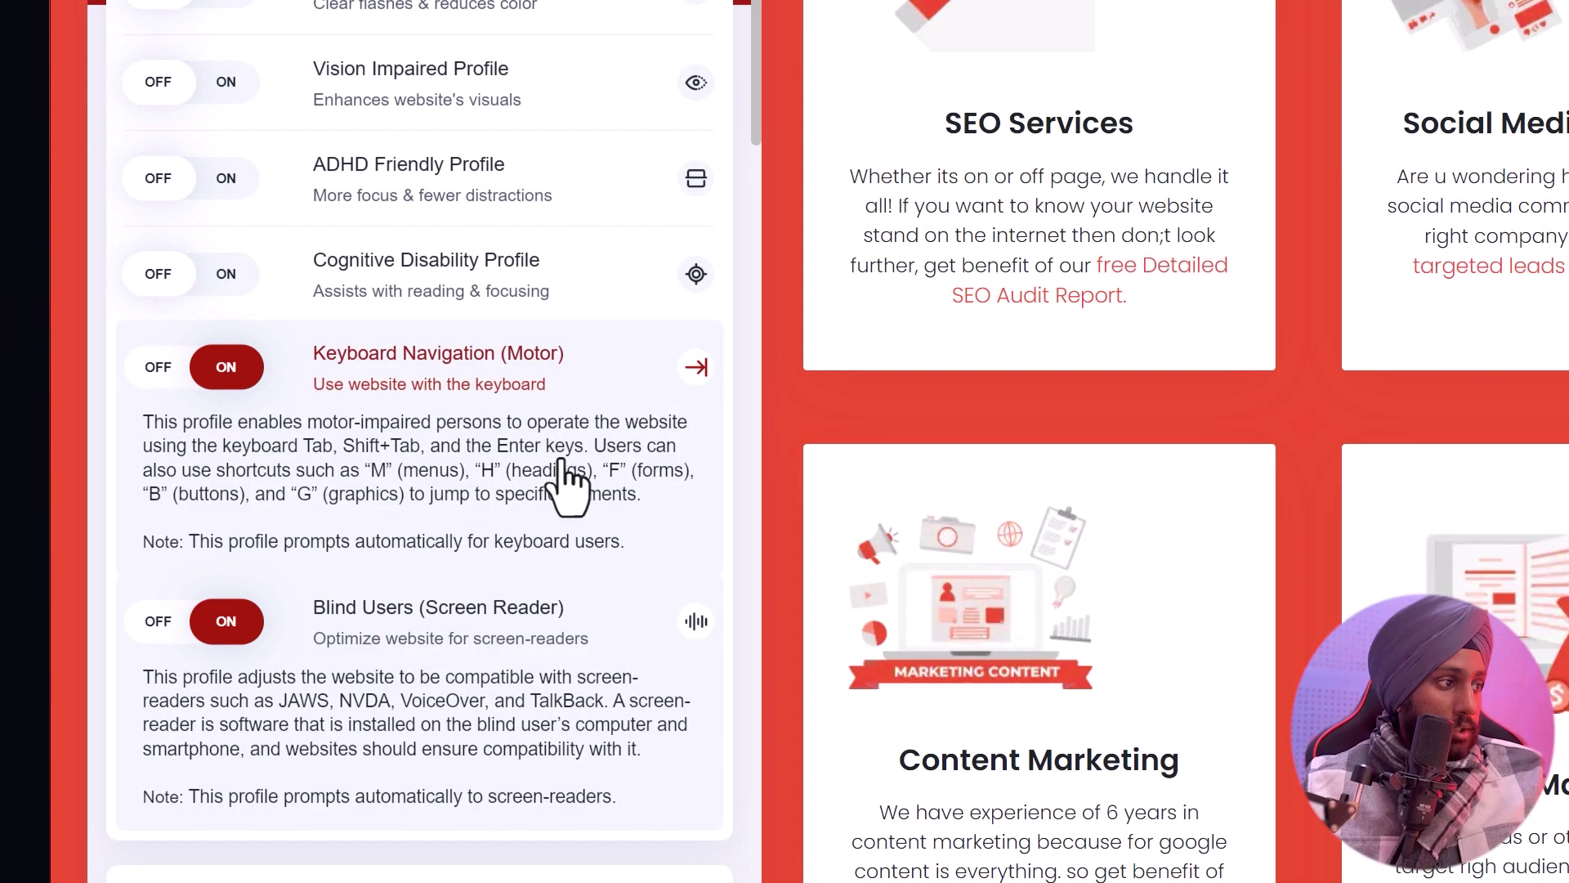
Turn off the linked Keyboard Navigation (Motor) and Blind Users (Screen Reader) profiles
click(214, 369)
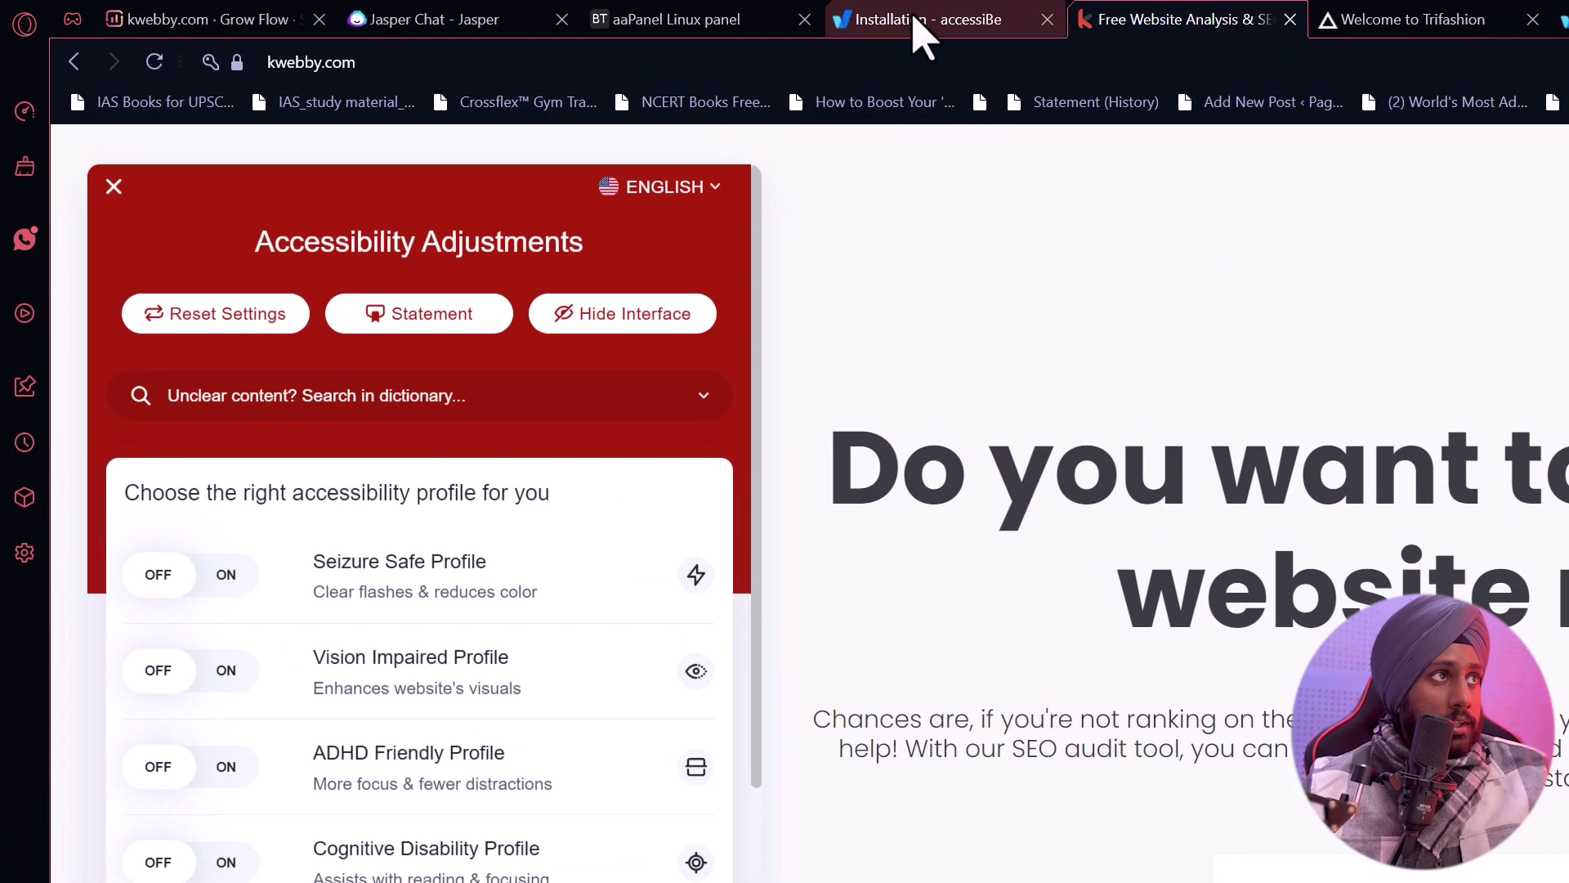
Review the accessWidget installation options on the accessiBe dashboard, and return to the kwebby.com homepage
click(454, 10)
scroll(1001, 490, up, 15)
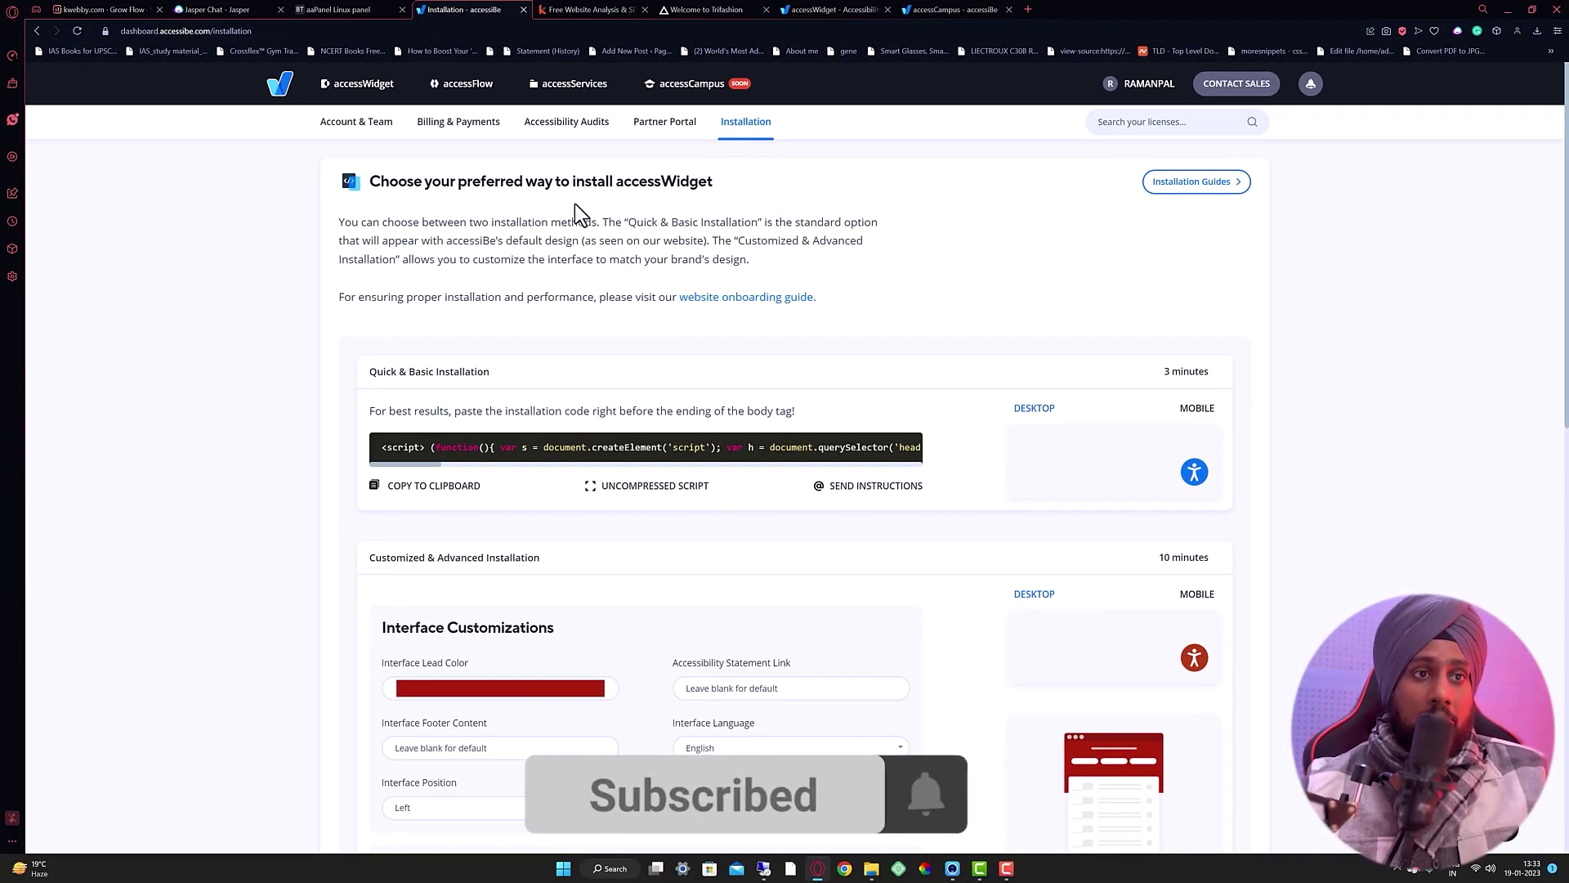
click(631, 9)
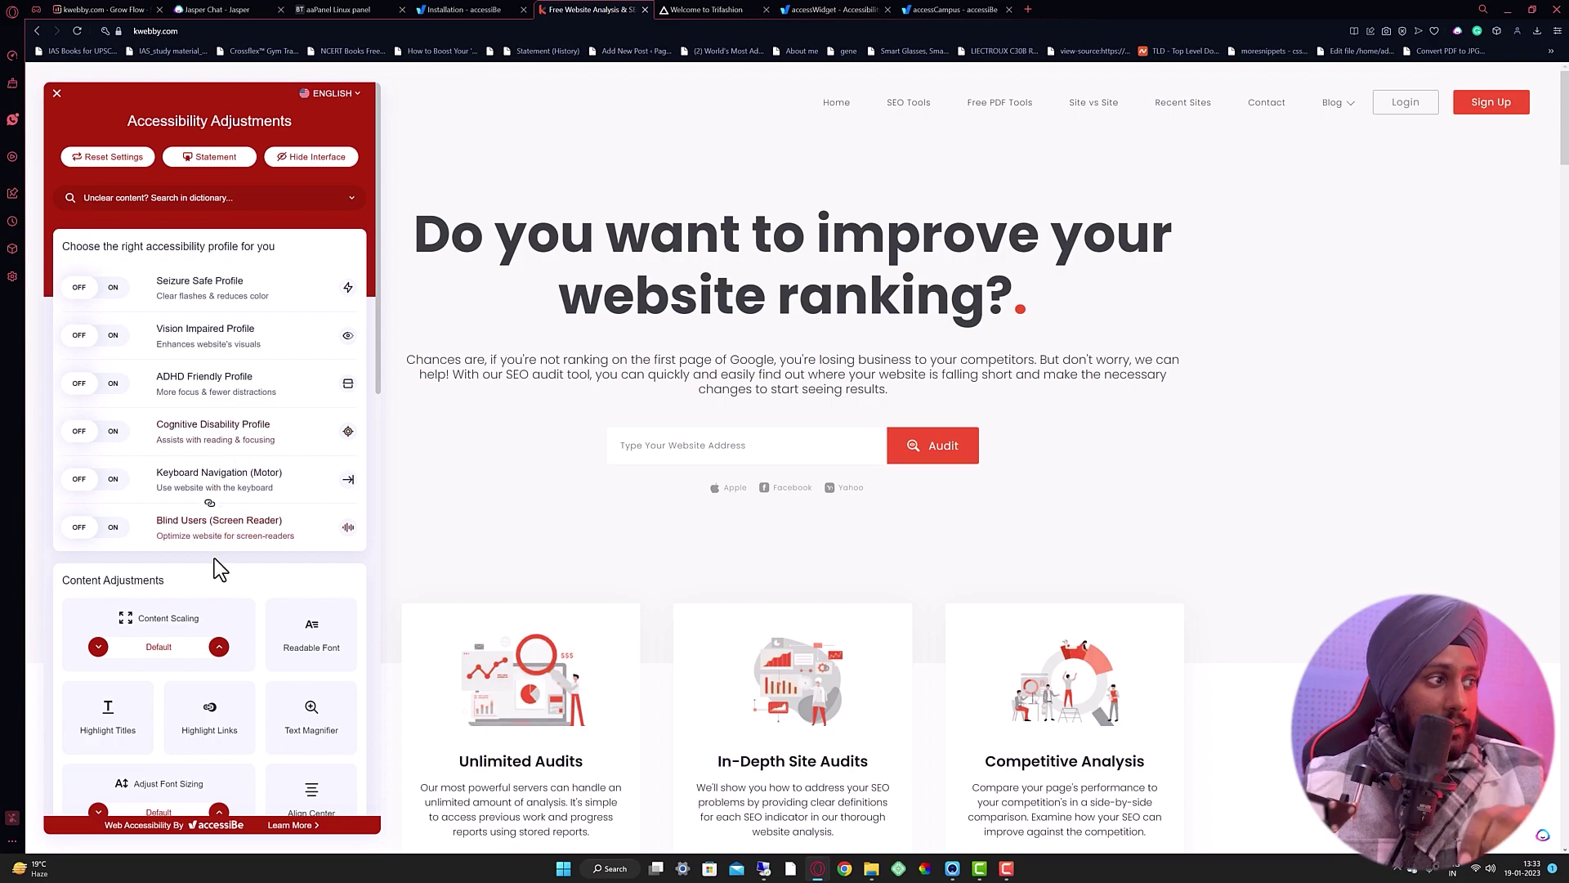
Review the widget's content and color adjustments, then try Readable Font on the homepage and turn it off again
scroll(215, 558, down, 1)
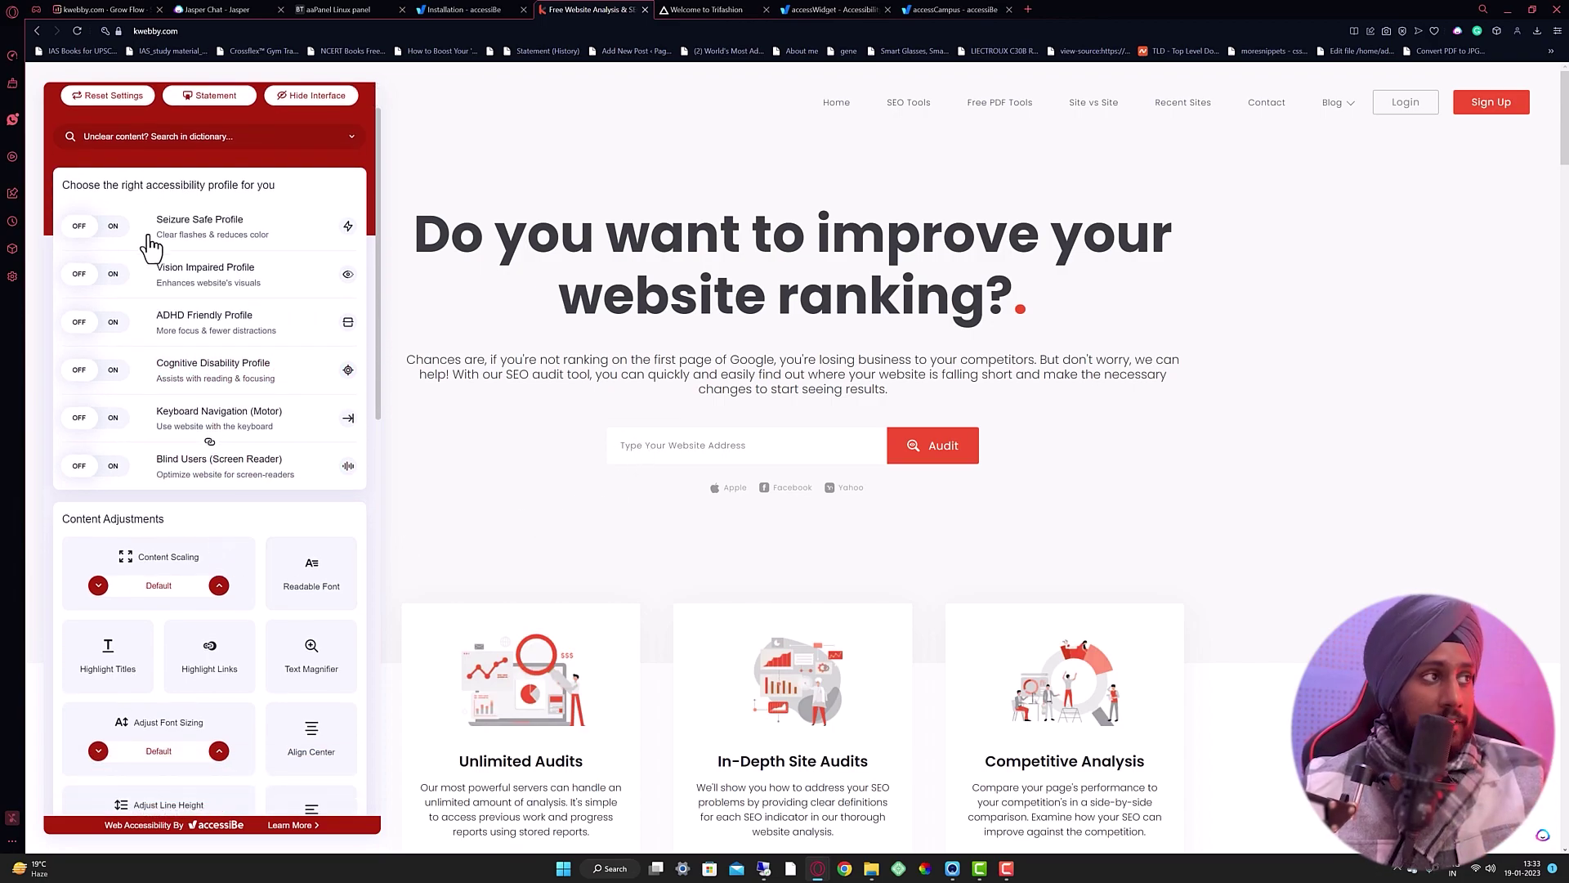
scroll(231, 441, down, 5)
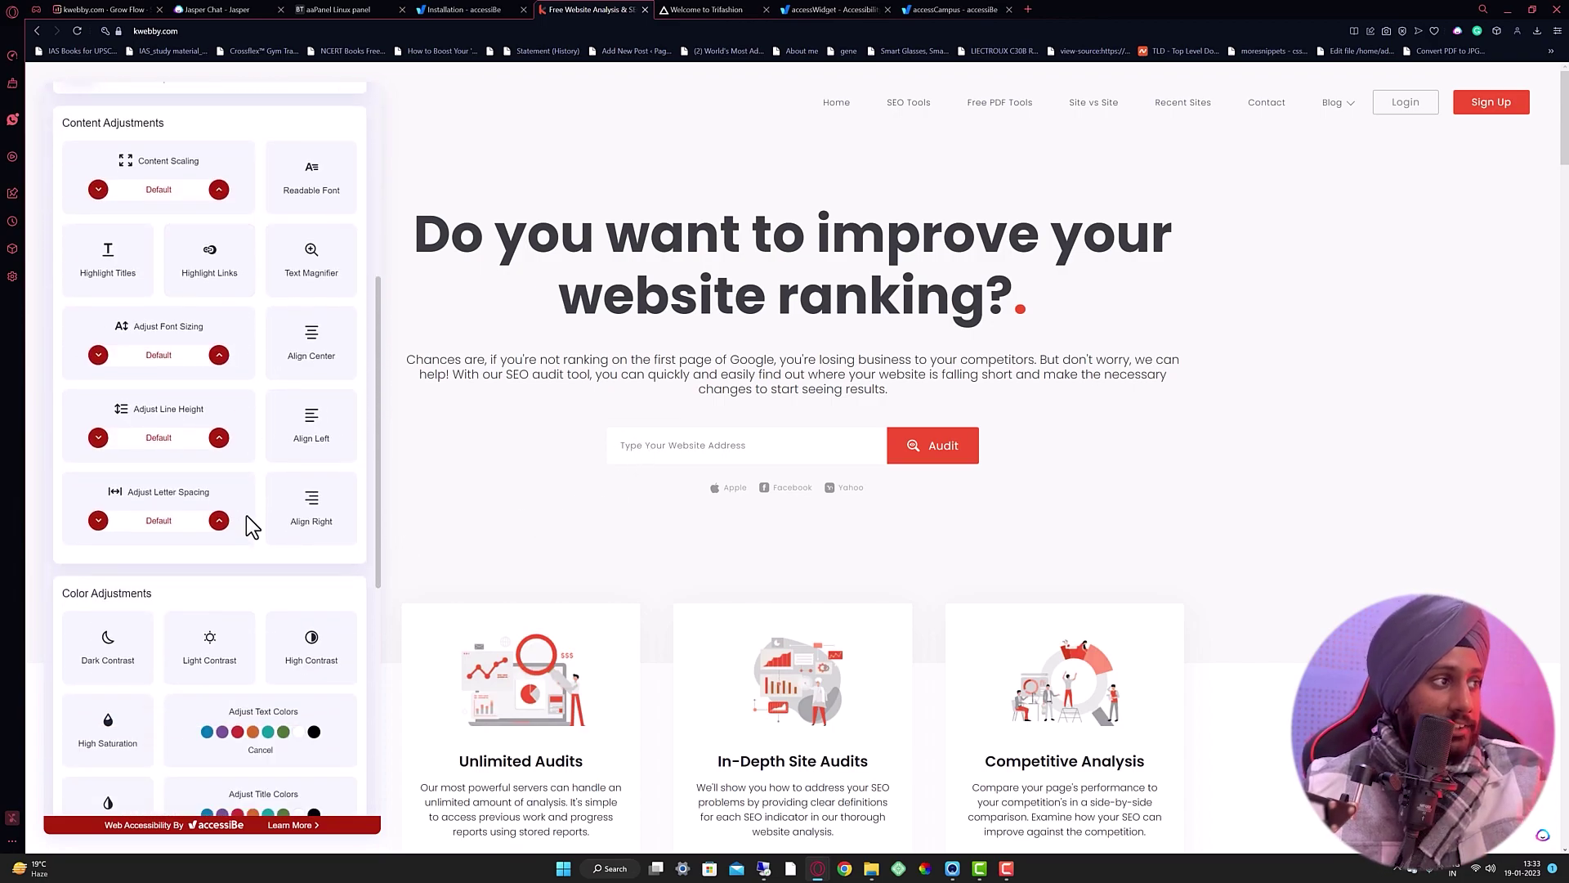
scroll(196, 491, down, 4)
scroll(277, 353, up, 2)
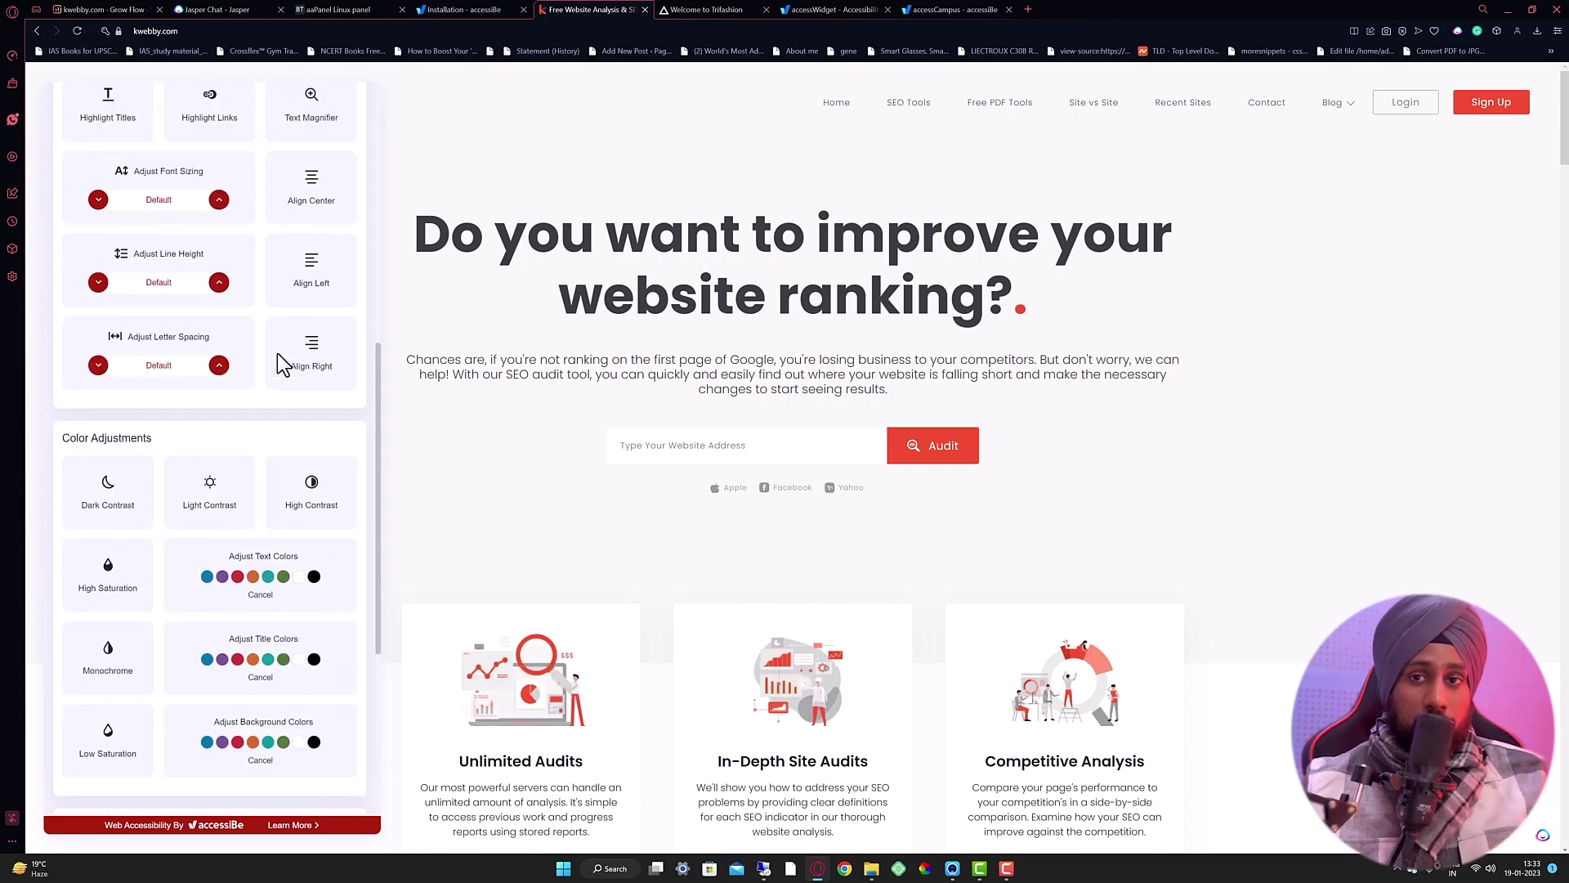
scroll(269, 352, up, 4)
scroll(238, 345, down, 1)
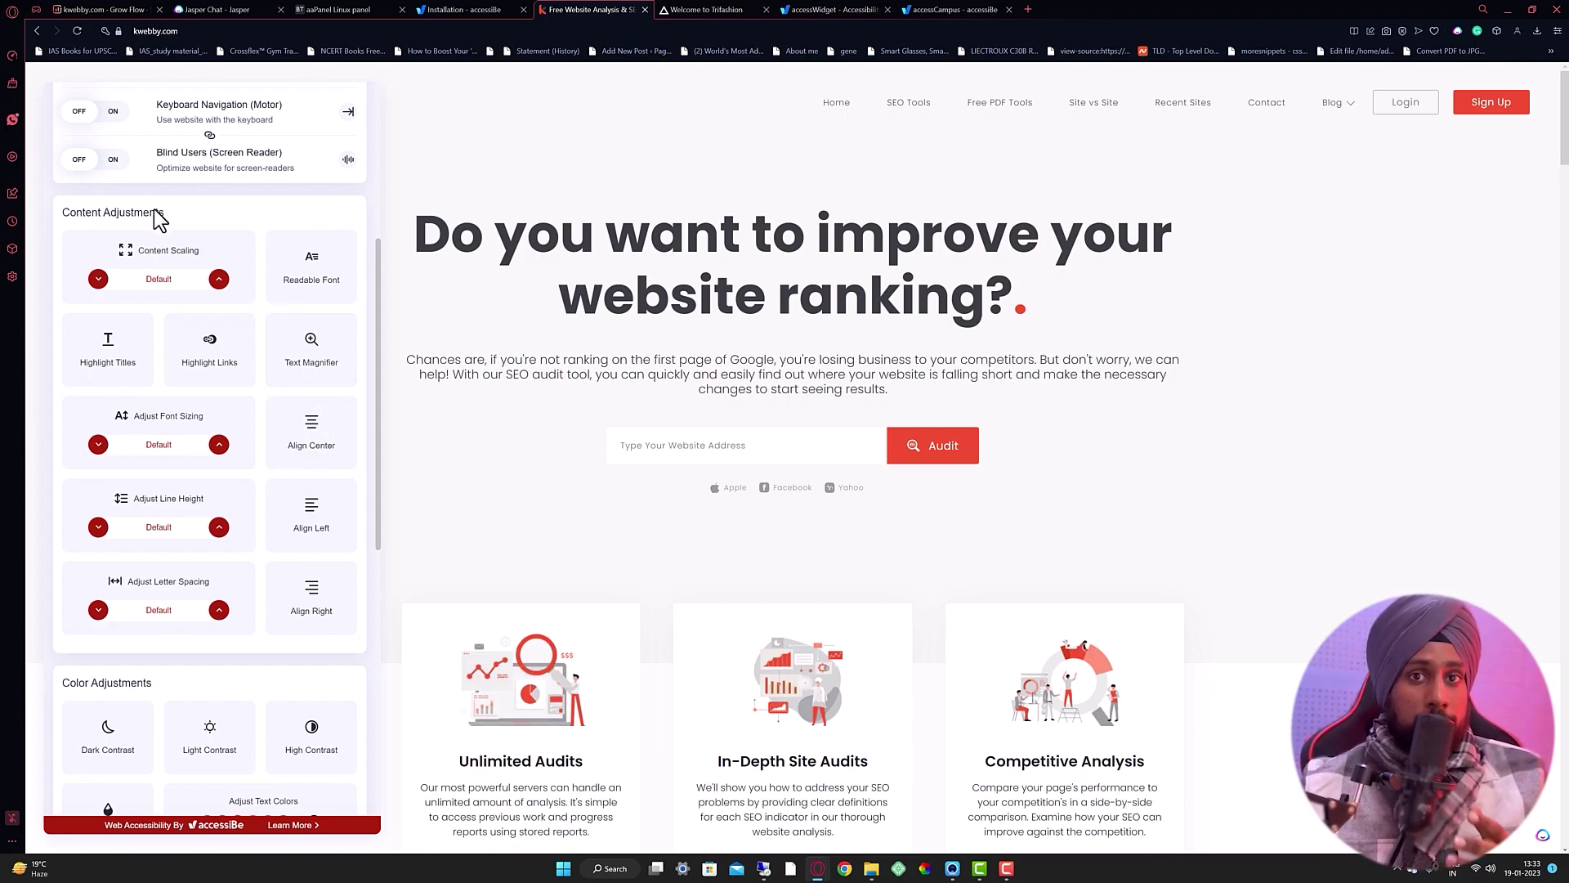
click(295, 281)
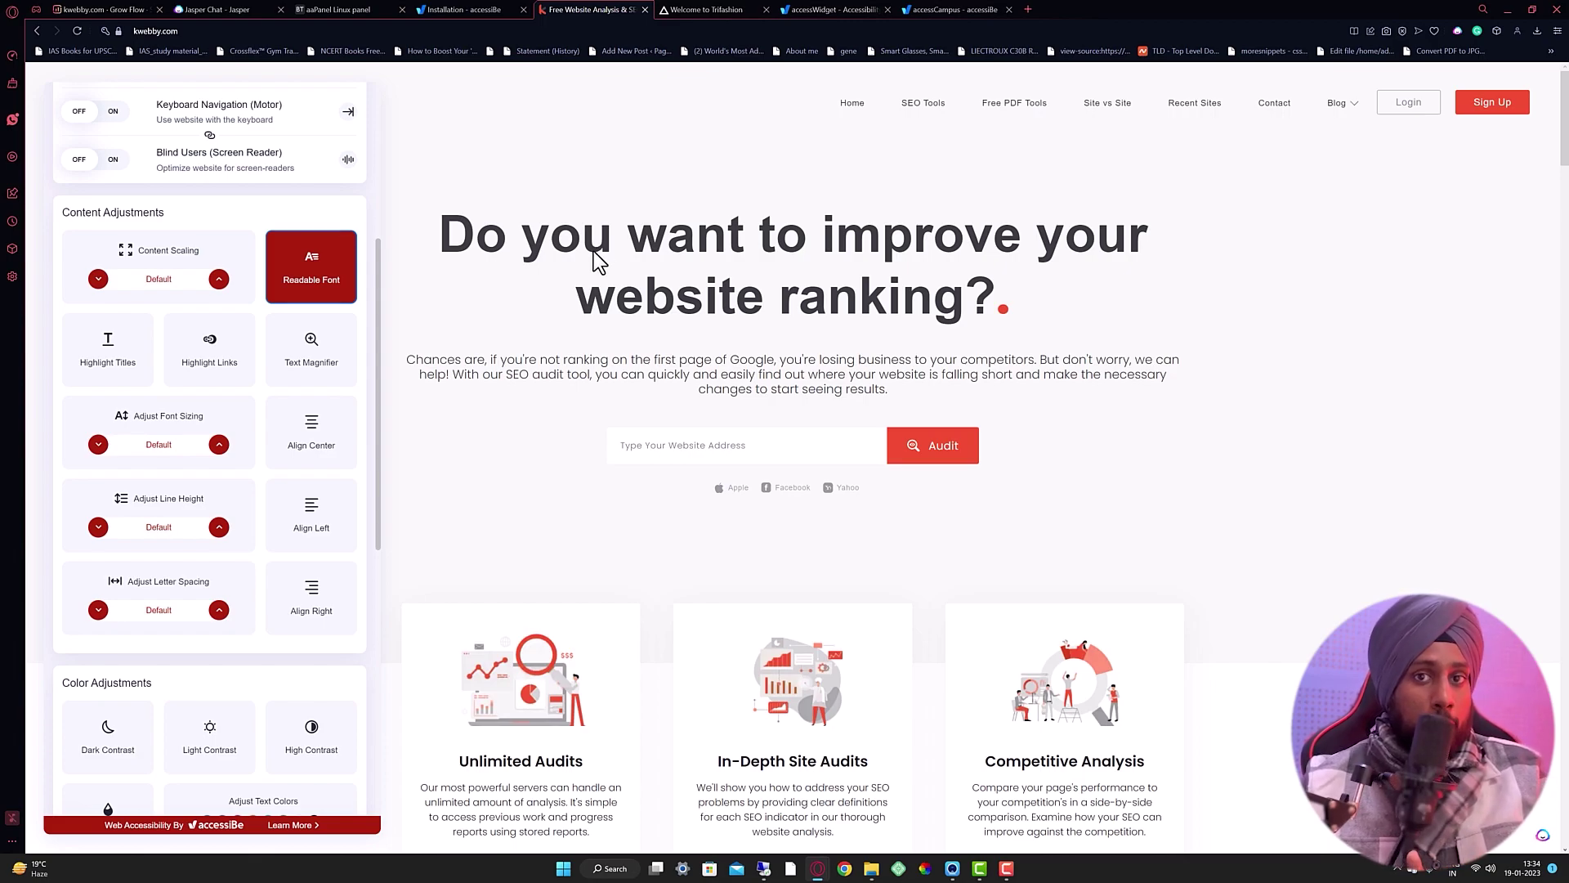
click(325, 283)
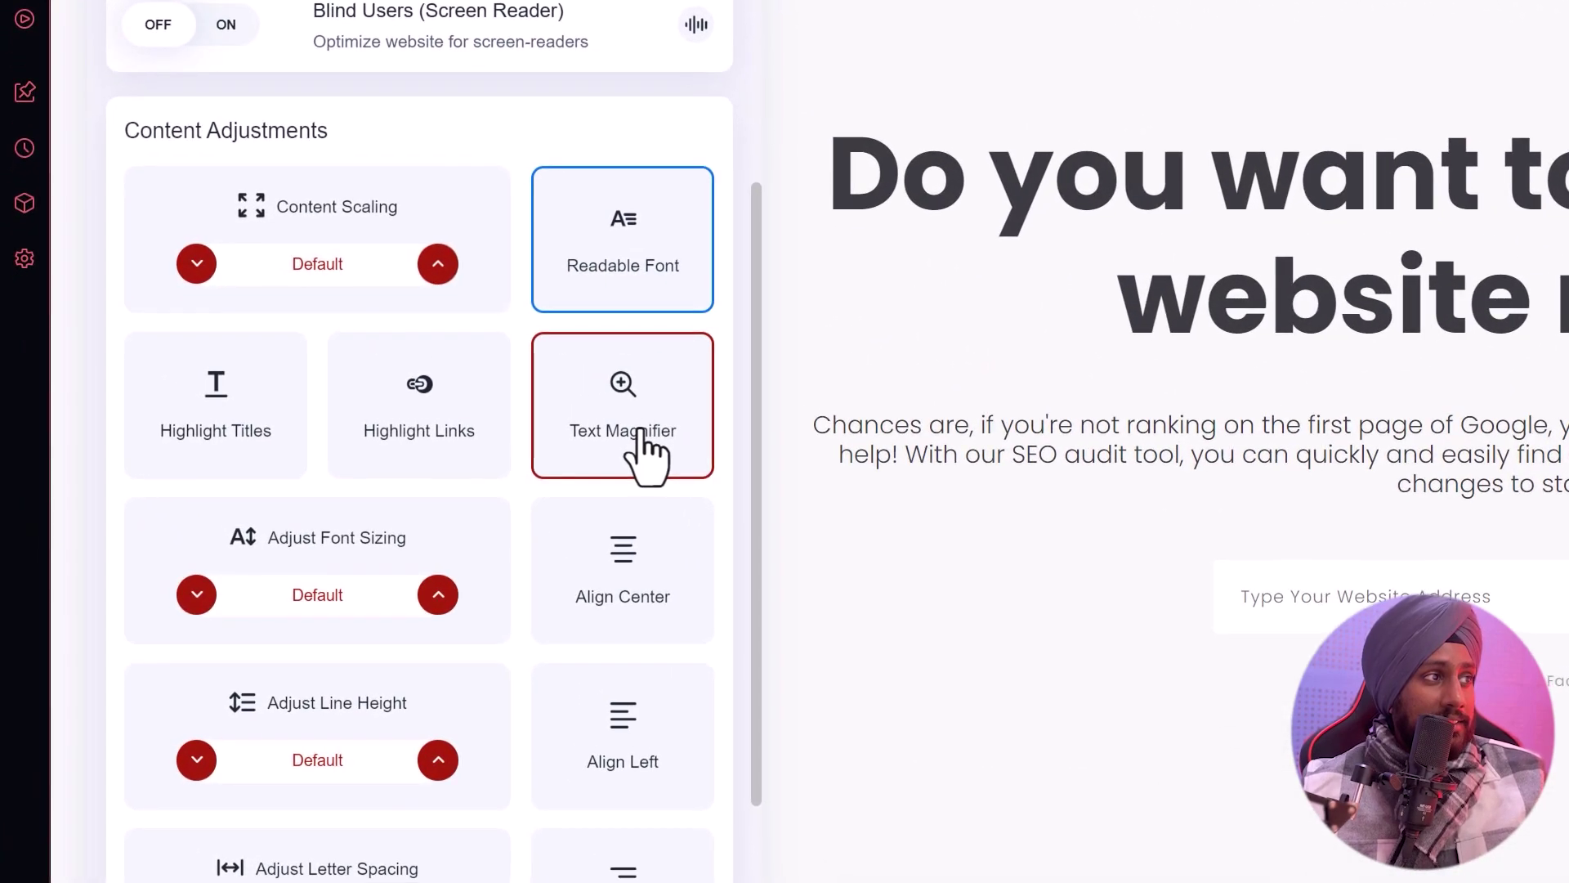
Turn on Text Magnifier and Highlight Titles, inspect the homepage headings, and turn both options off
click(320, 362)
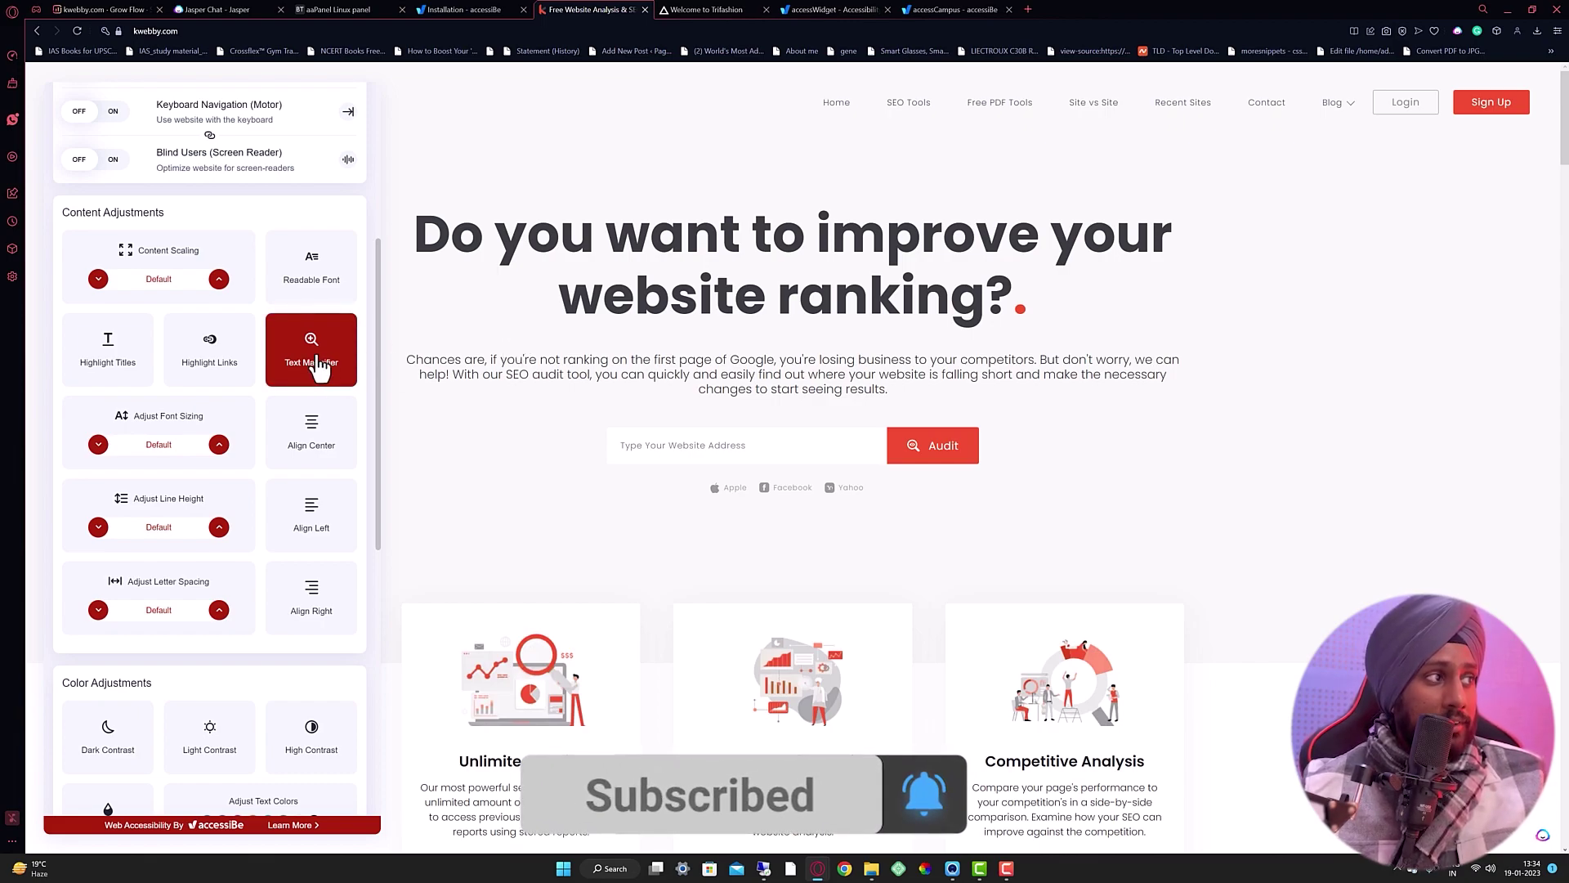
click(120, 376)
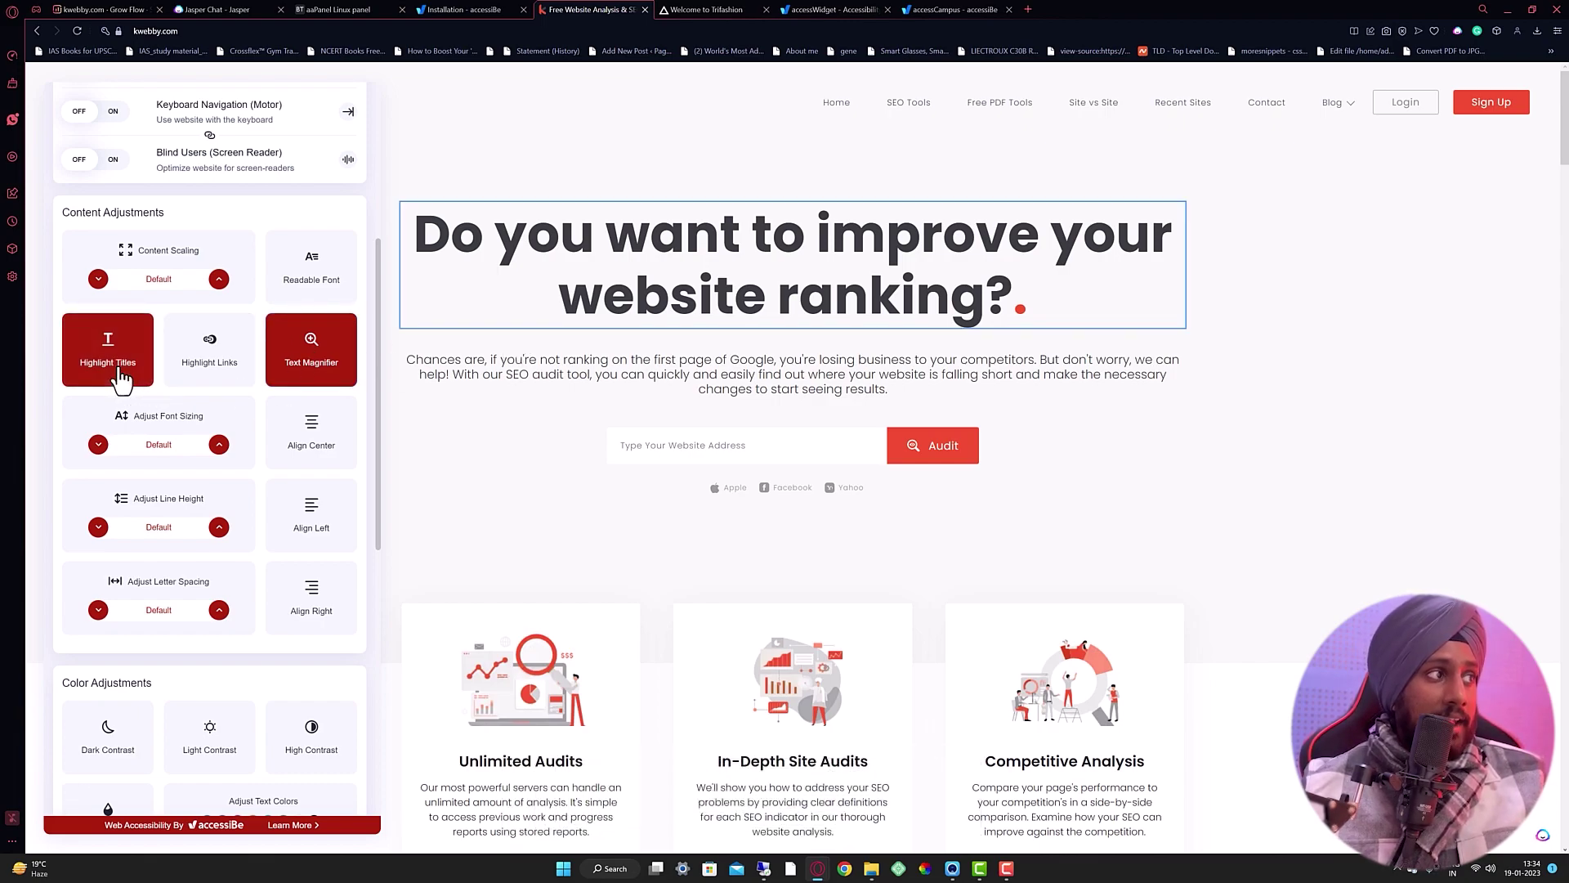
scroll(544, 420, down, 10)
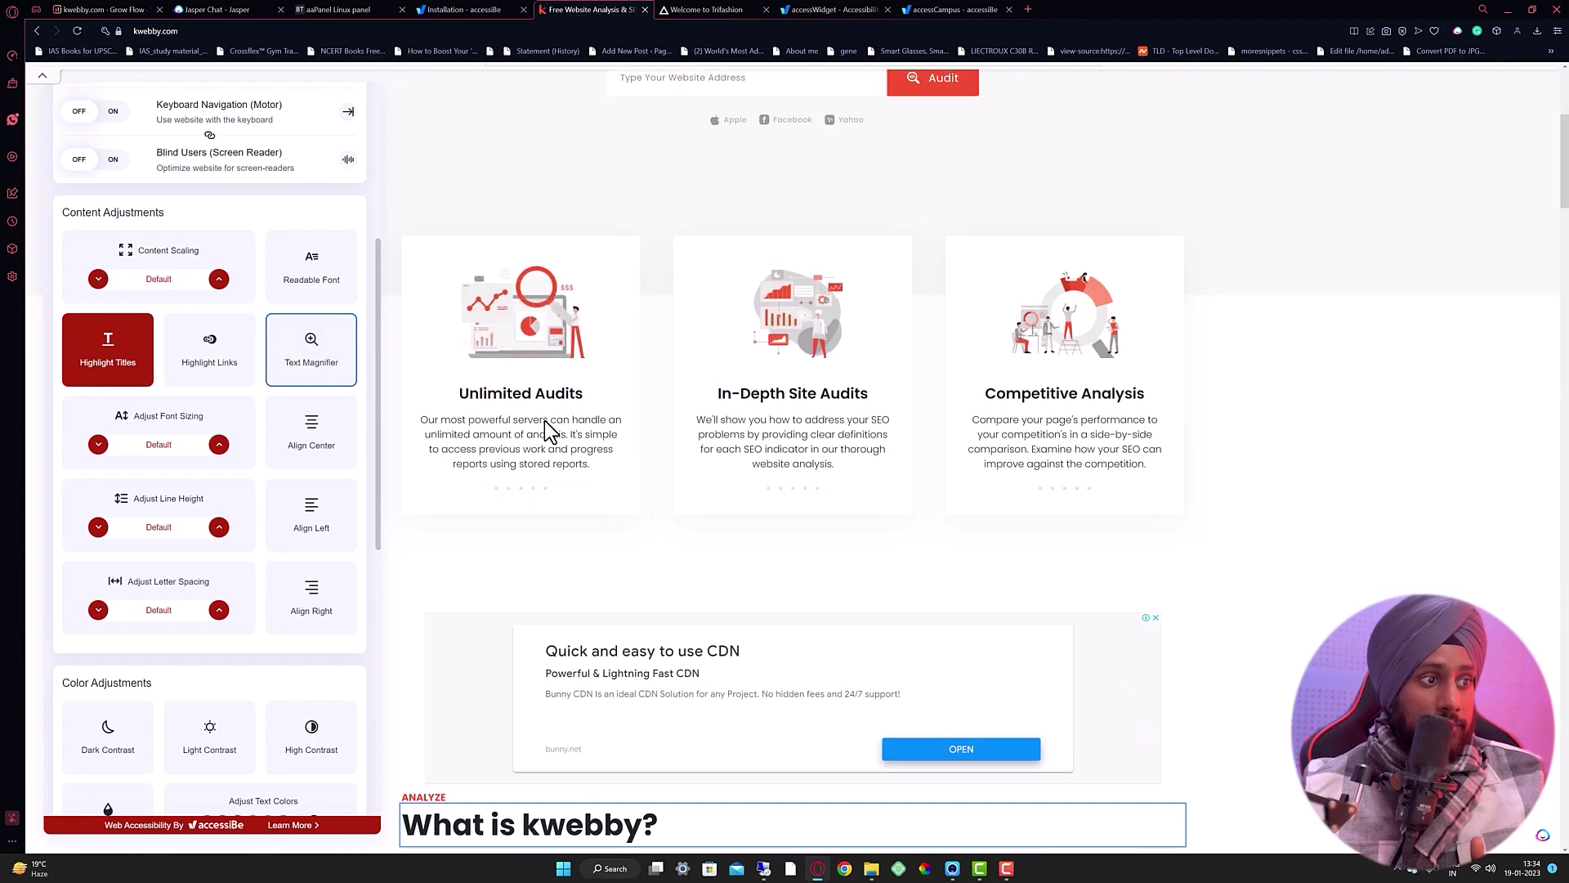
scroll(540, 415, up, 4)
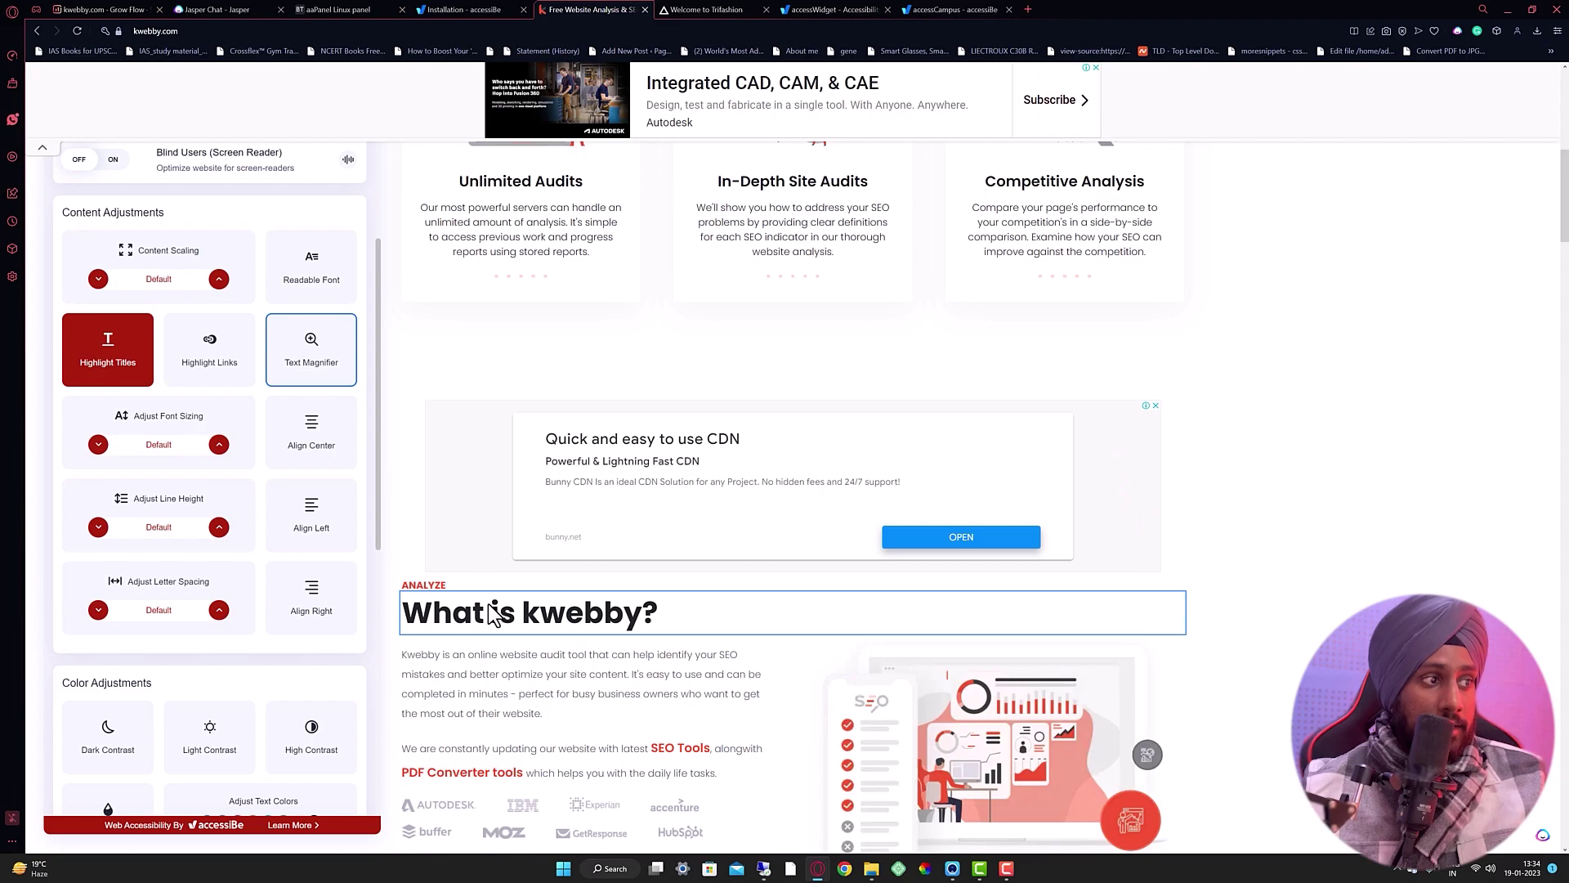
scroll(546, 614, up, 8)
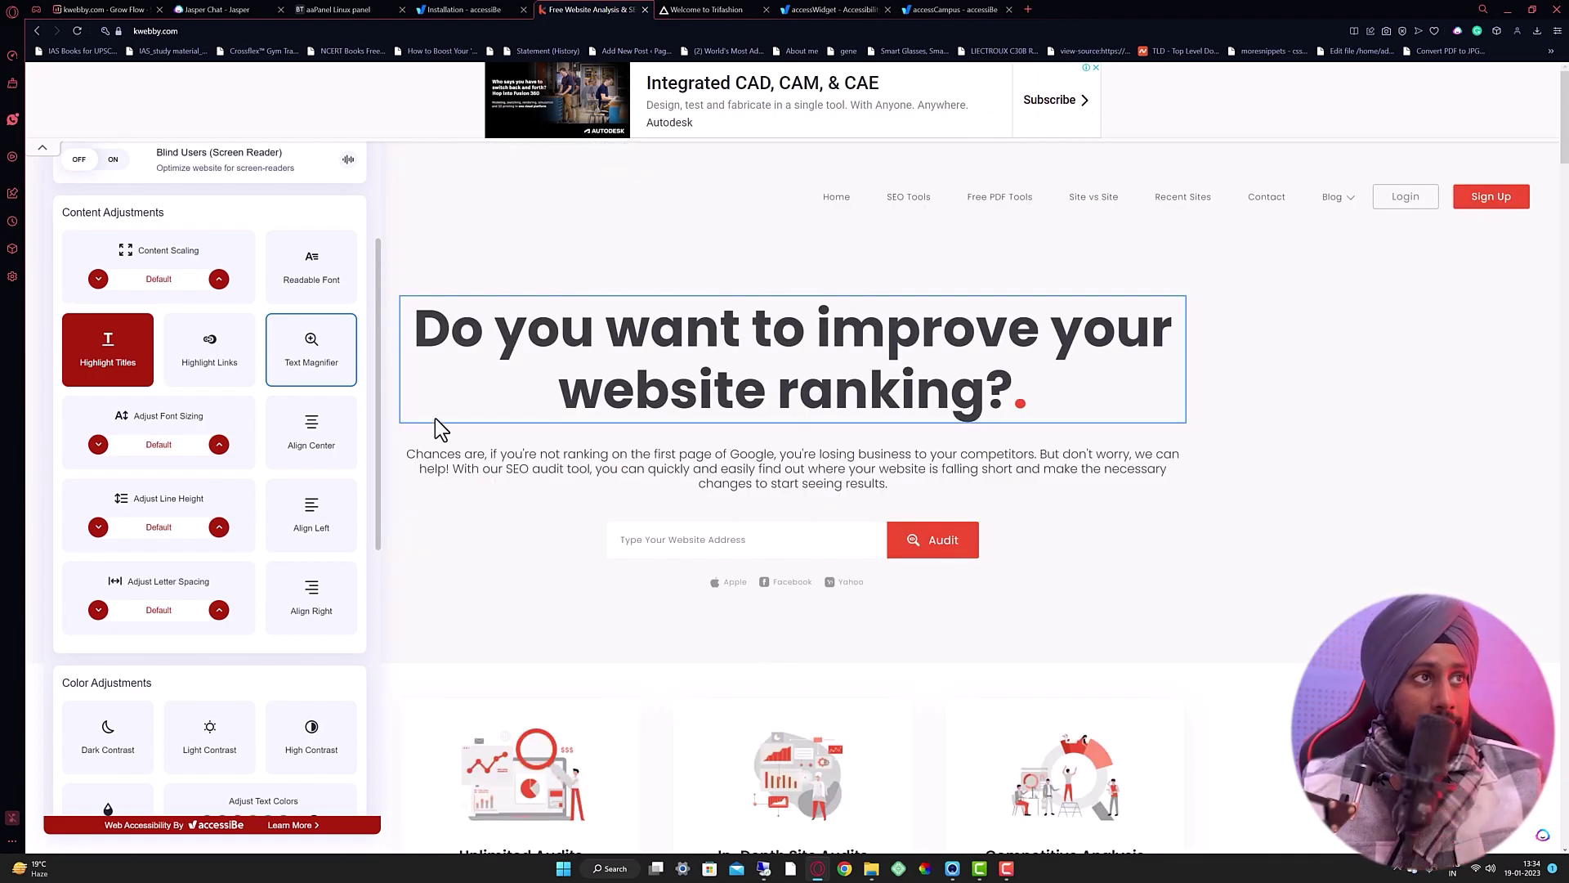
click(121, 378)
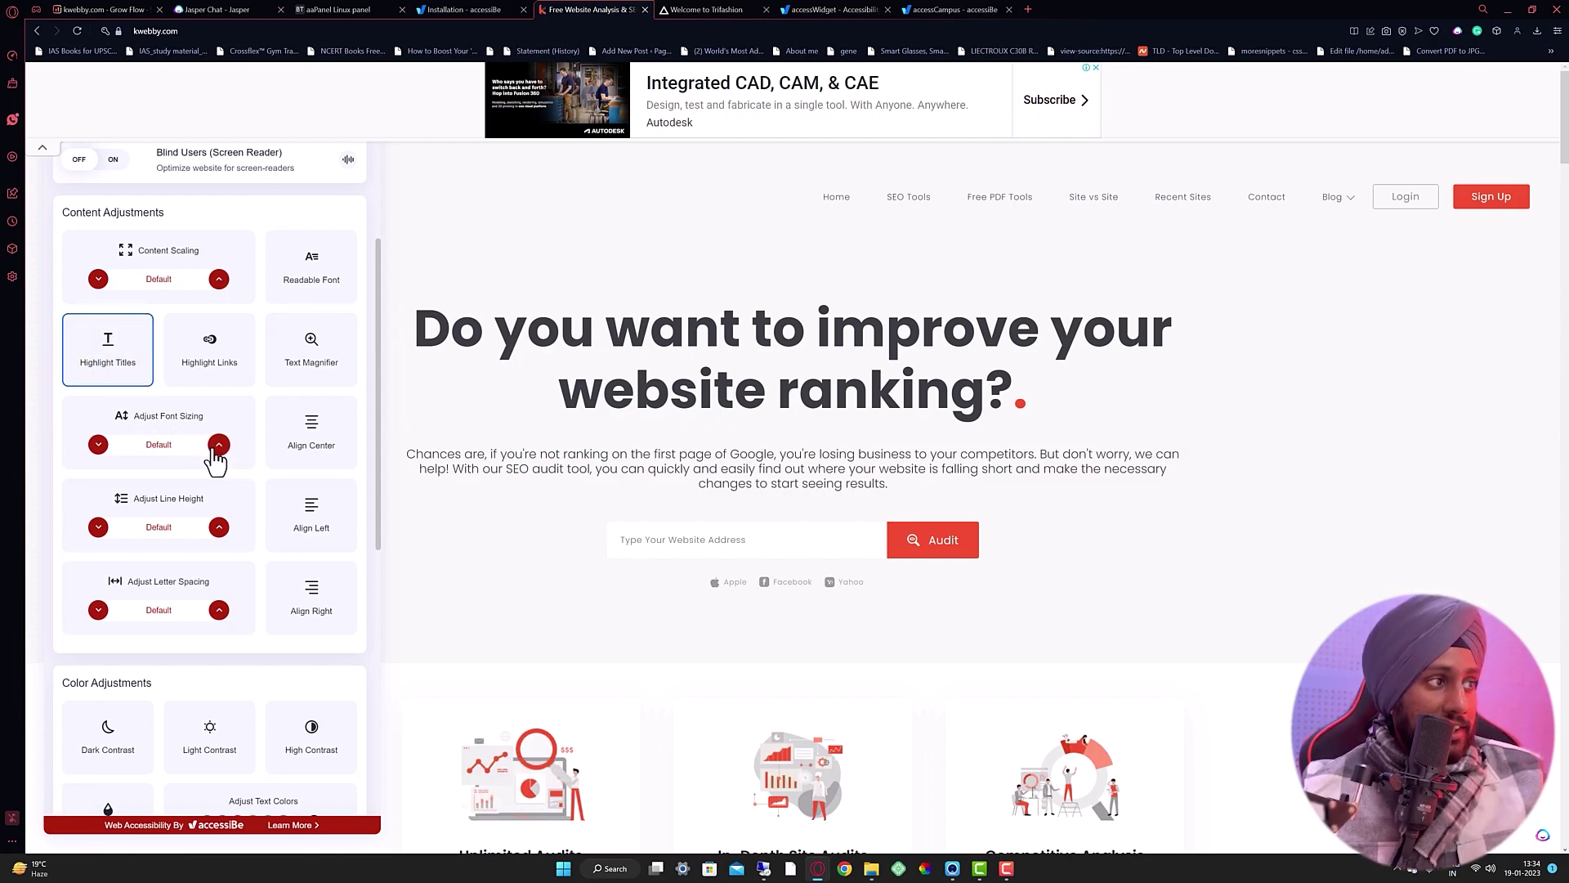
Try the Align Center and Align Left adjustments on the homepage text, turning each one off after checking it
scroll(290, 463, down, 1)
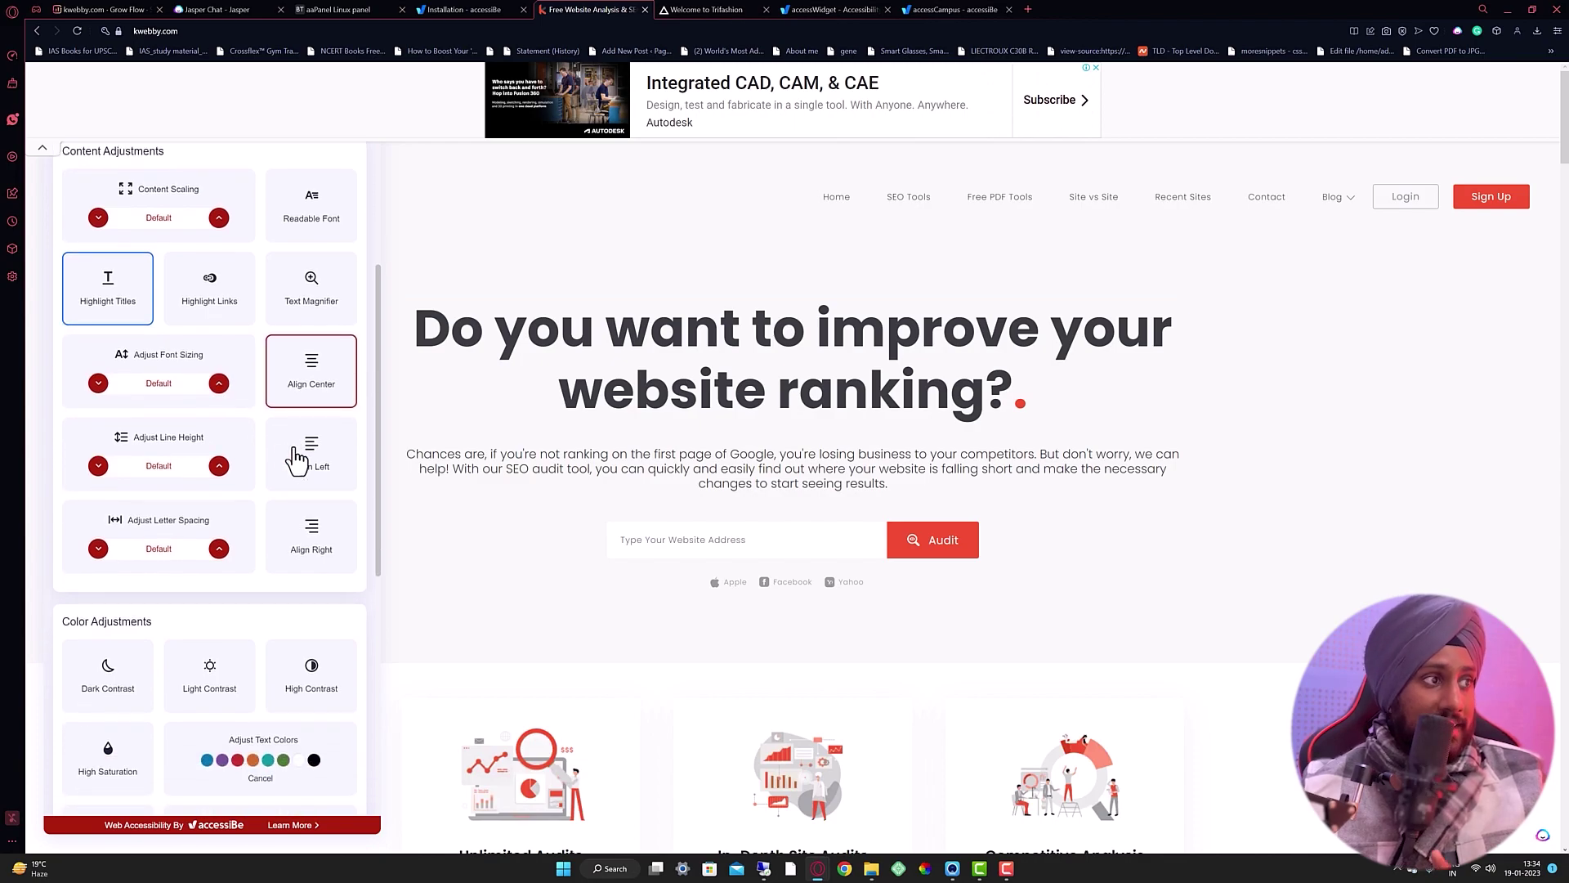
click(325, 376)
scroll(726, 442, down, 3)
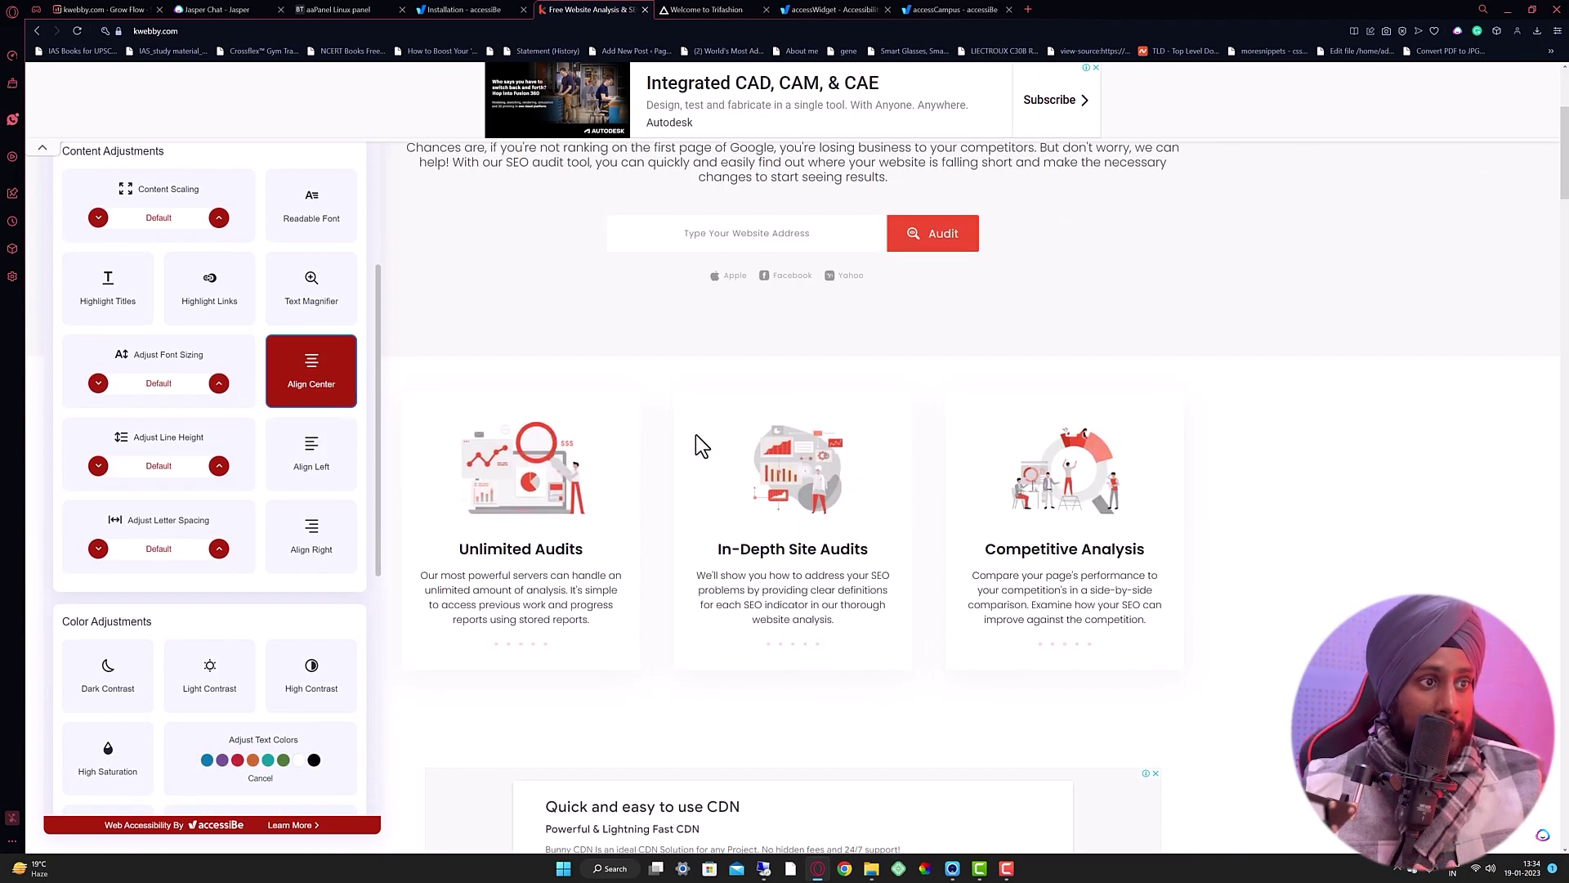
click(309, 390)
scroll(317, 490, down, 1)
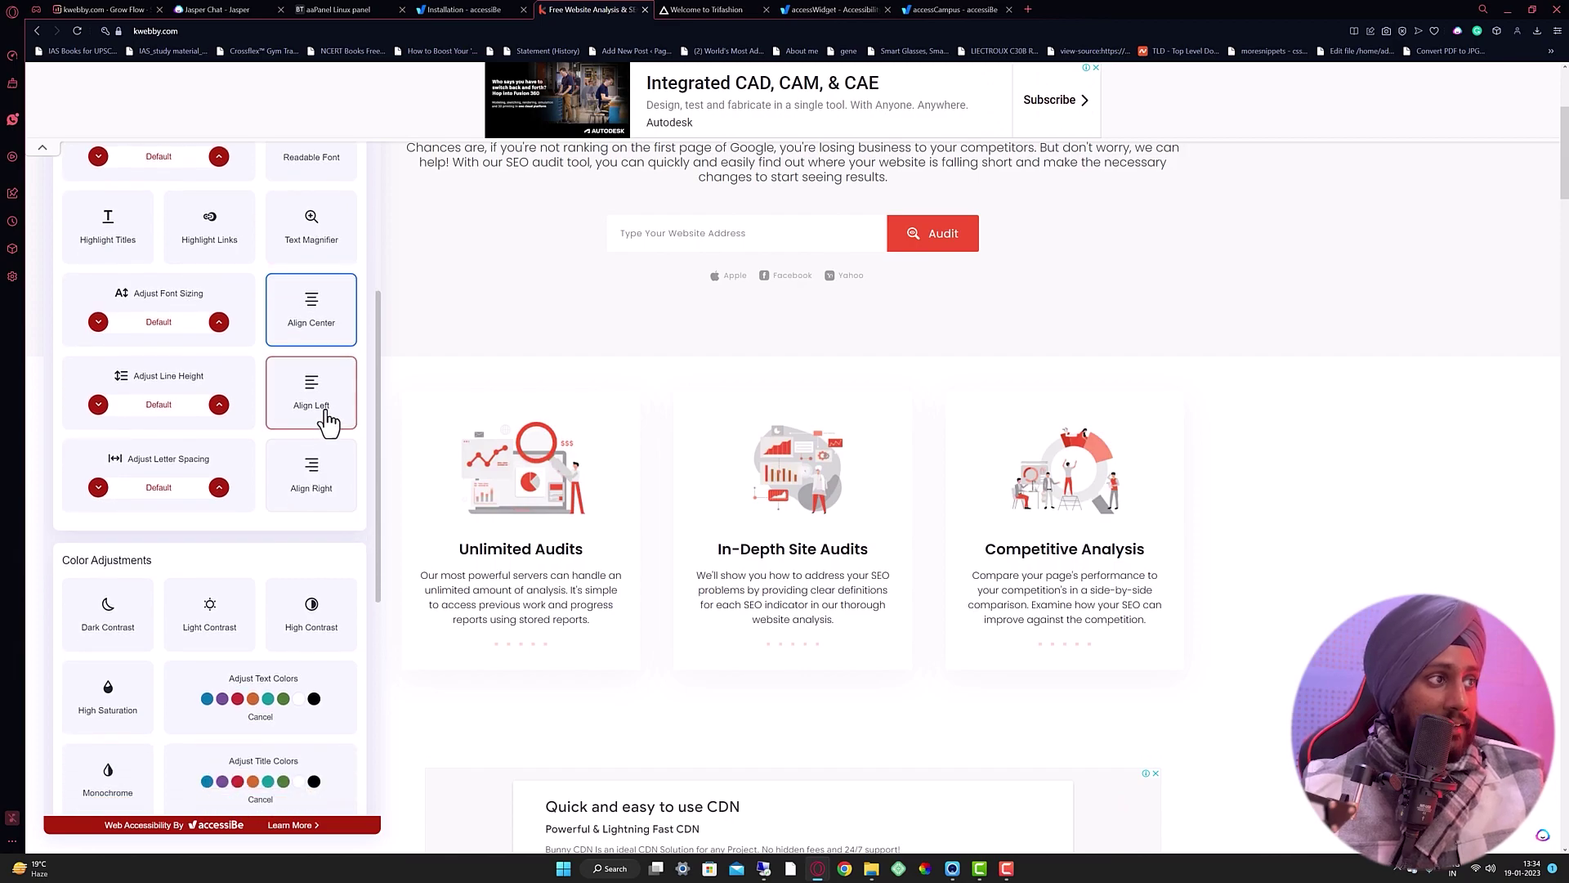
click(330, 421)
scroll(539, 516, up, 2)
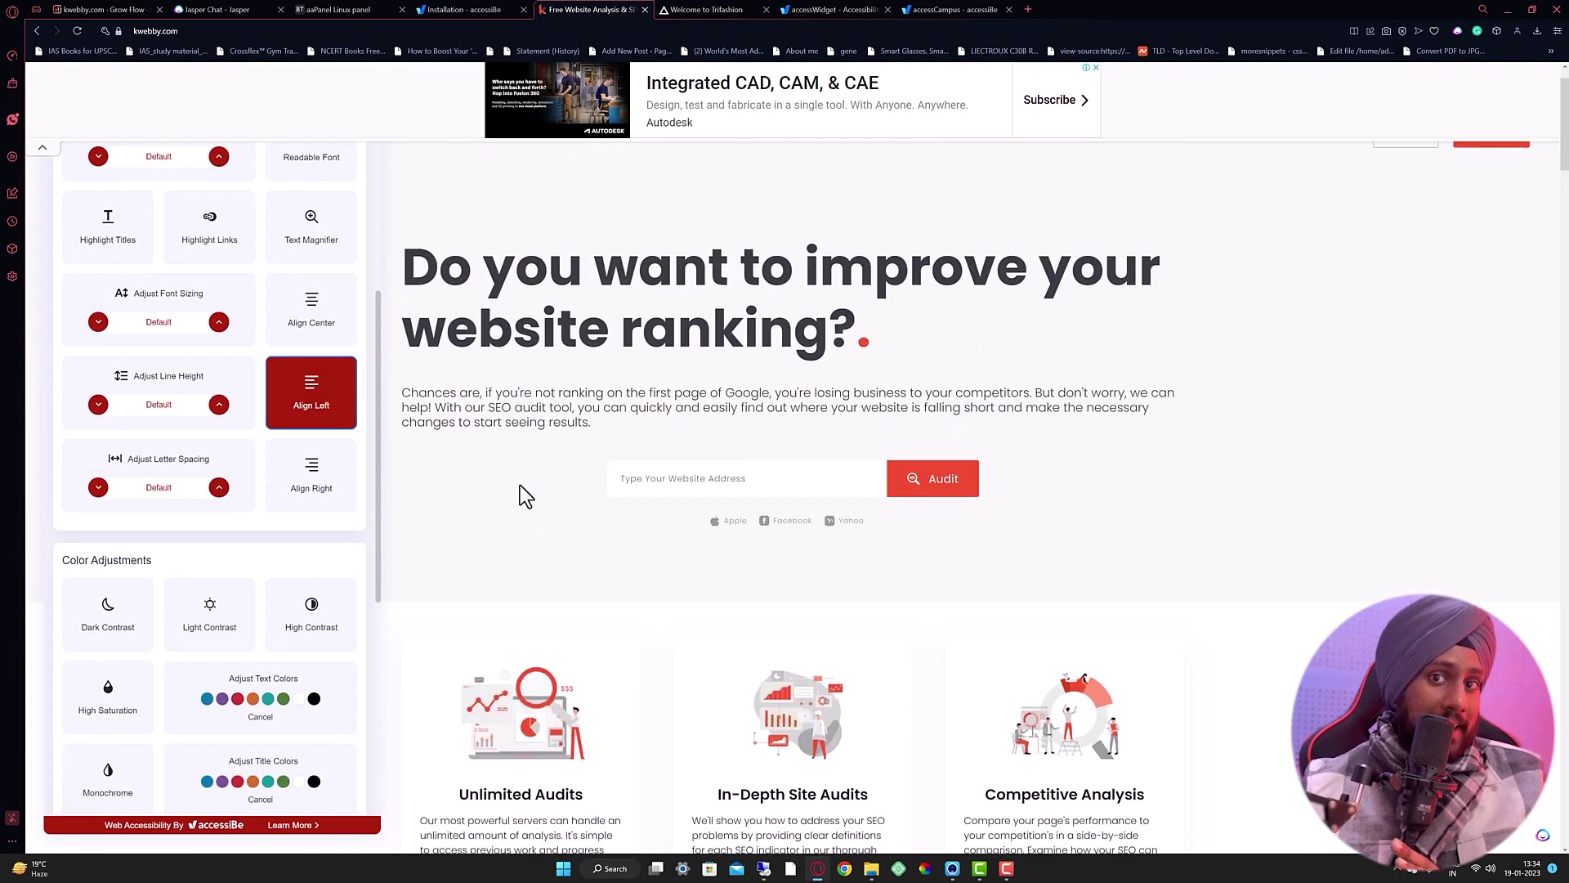
click(291, 396)
Set the widget's color adjustments to orange text, black titles and a teal background
scroll(319, 483, down, 4)
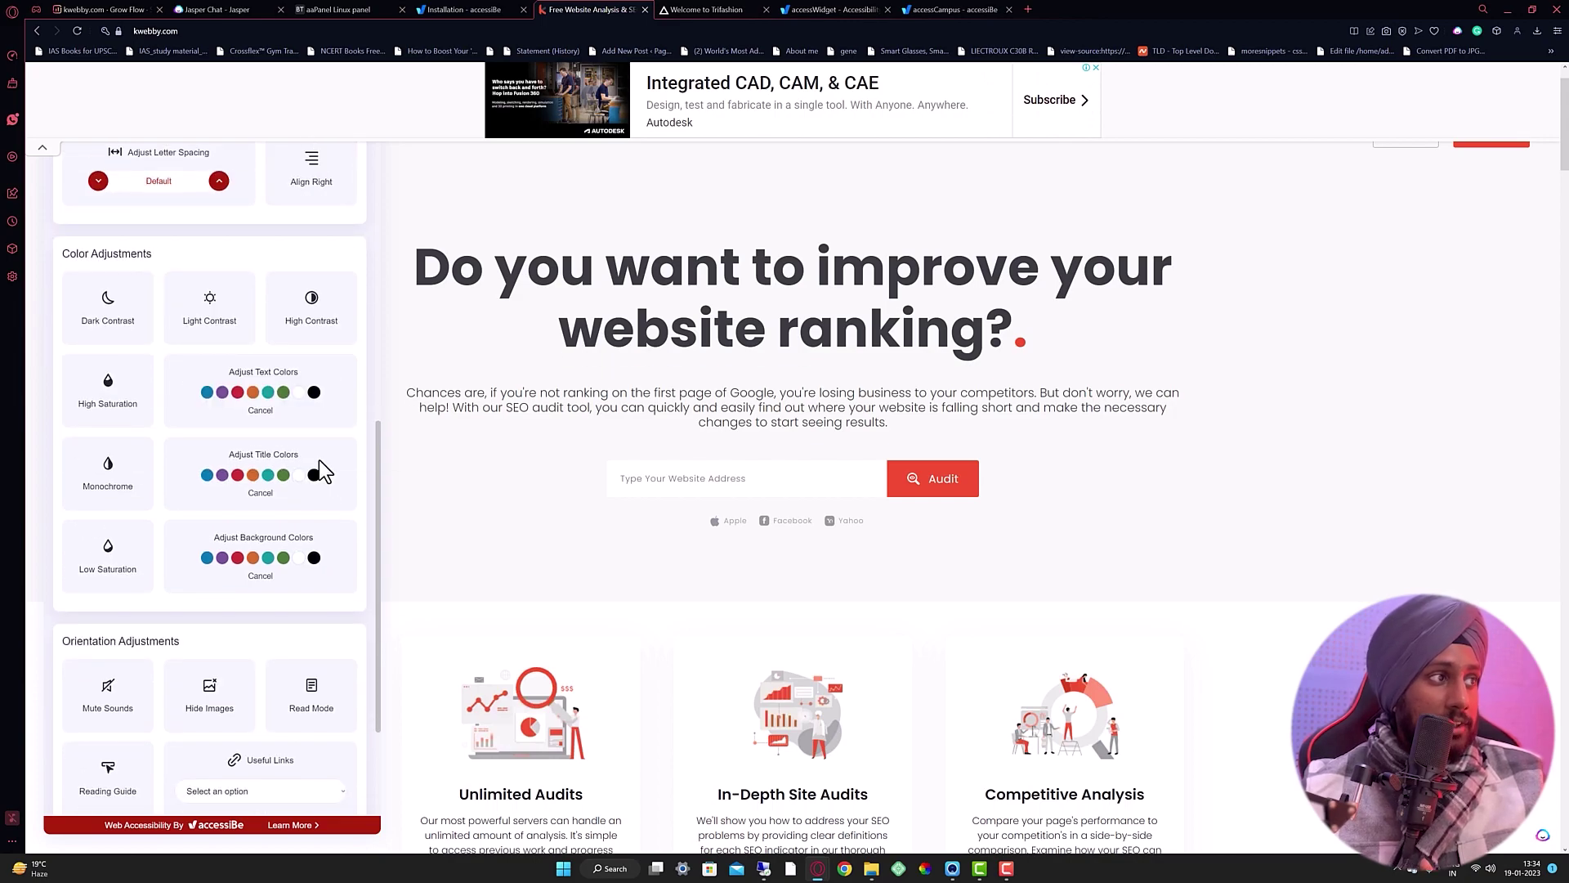
click(253, 392)
scroll(519, 466, up, 1)
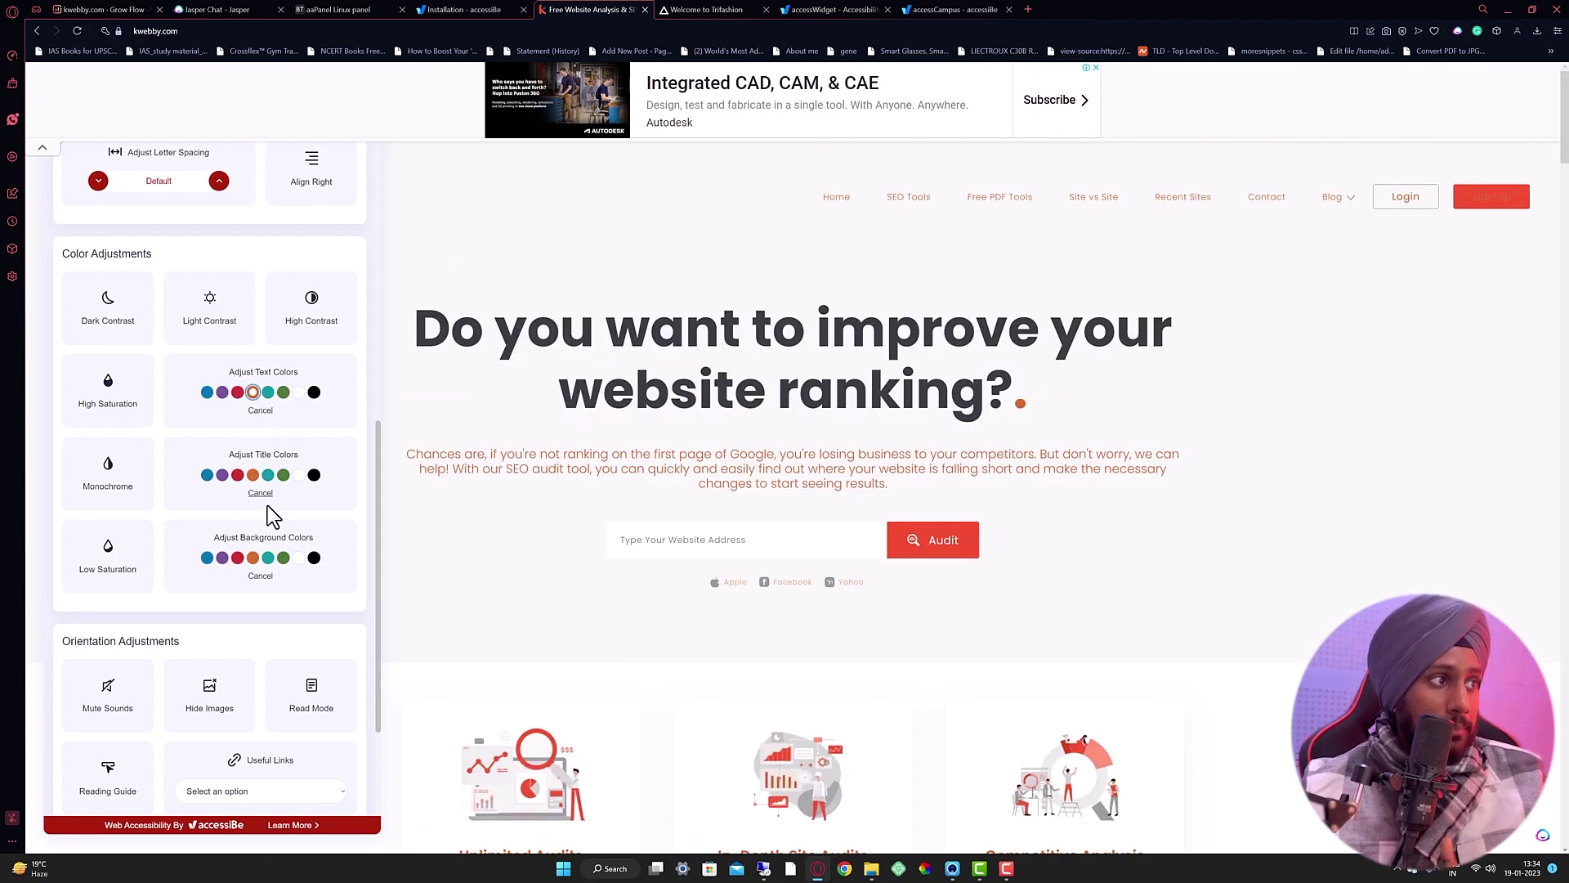
click(314, 475)
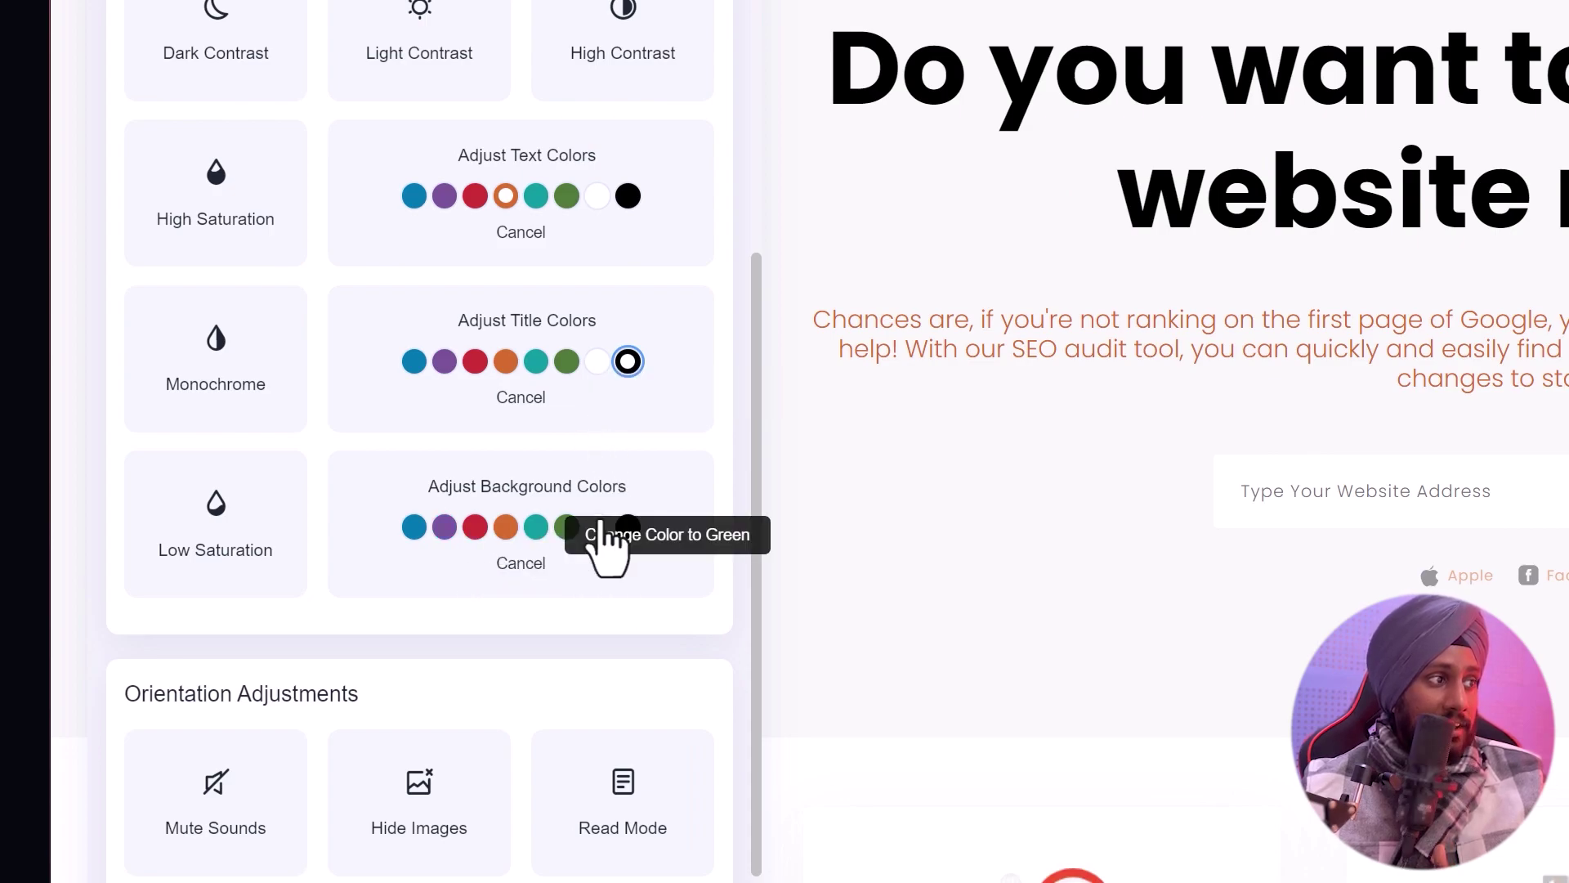
click(533, 528)
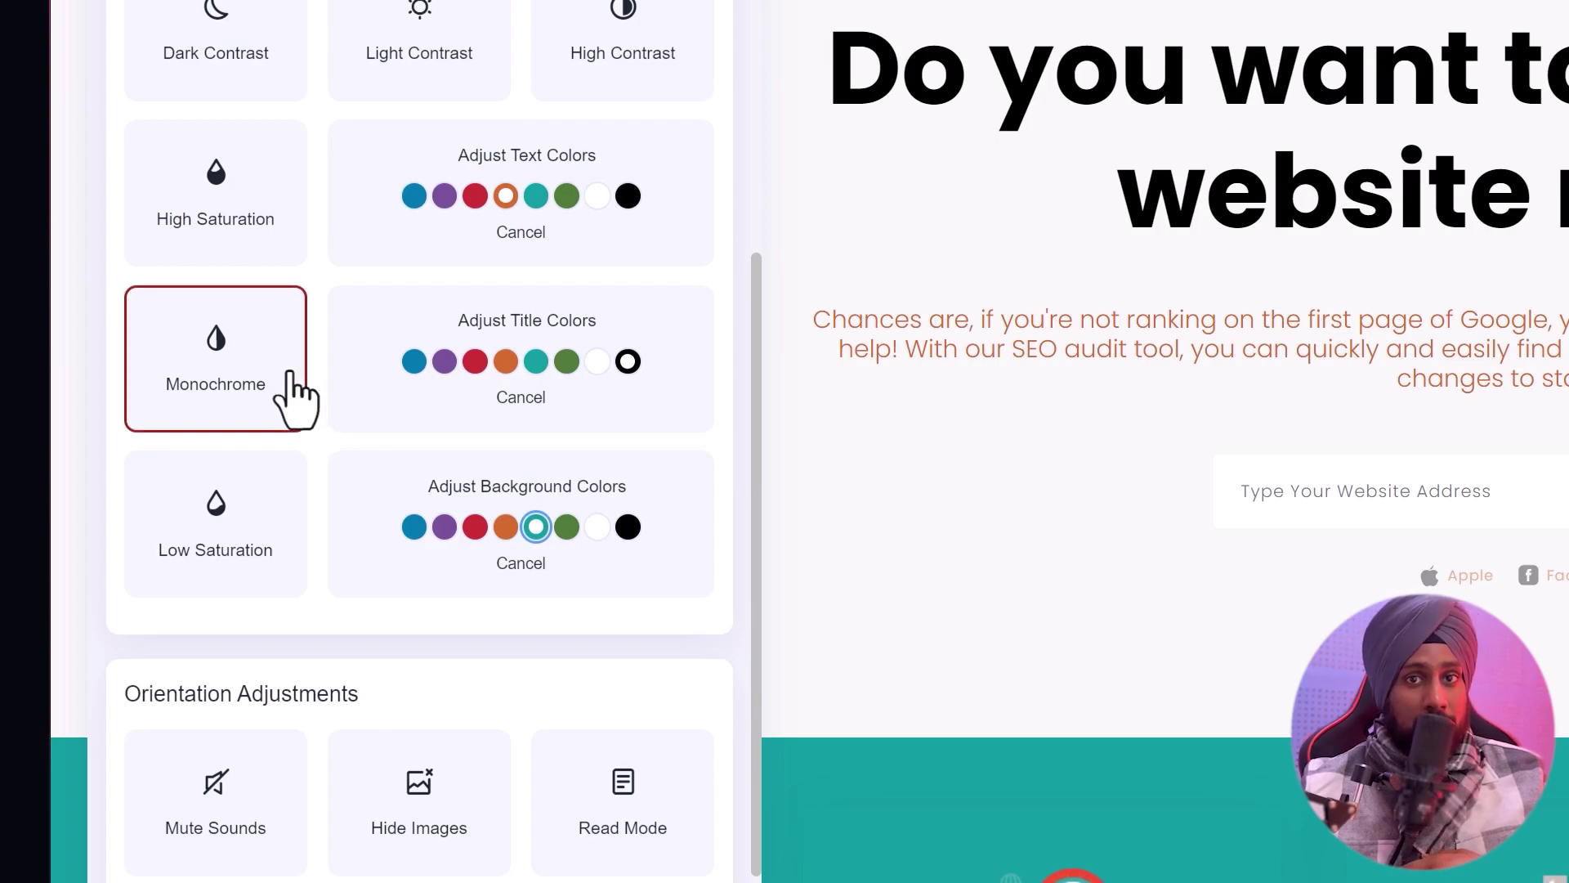
Clear the background, title and text color adjustments
click(531, 523)
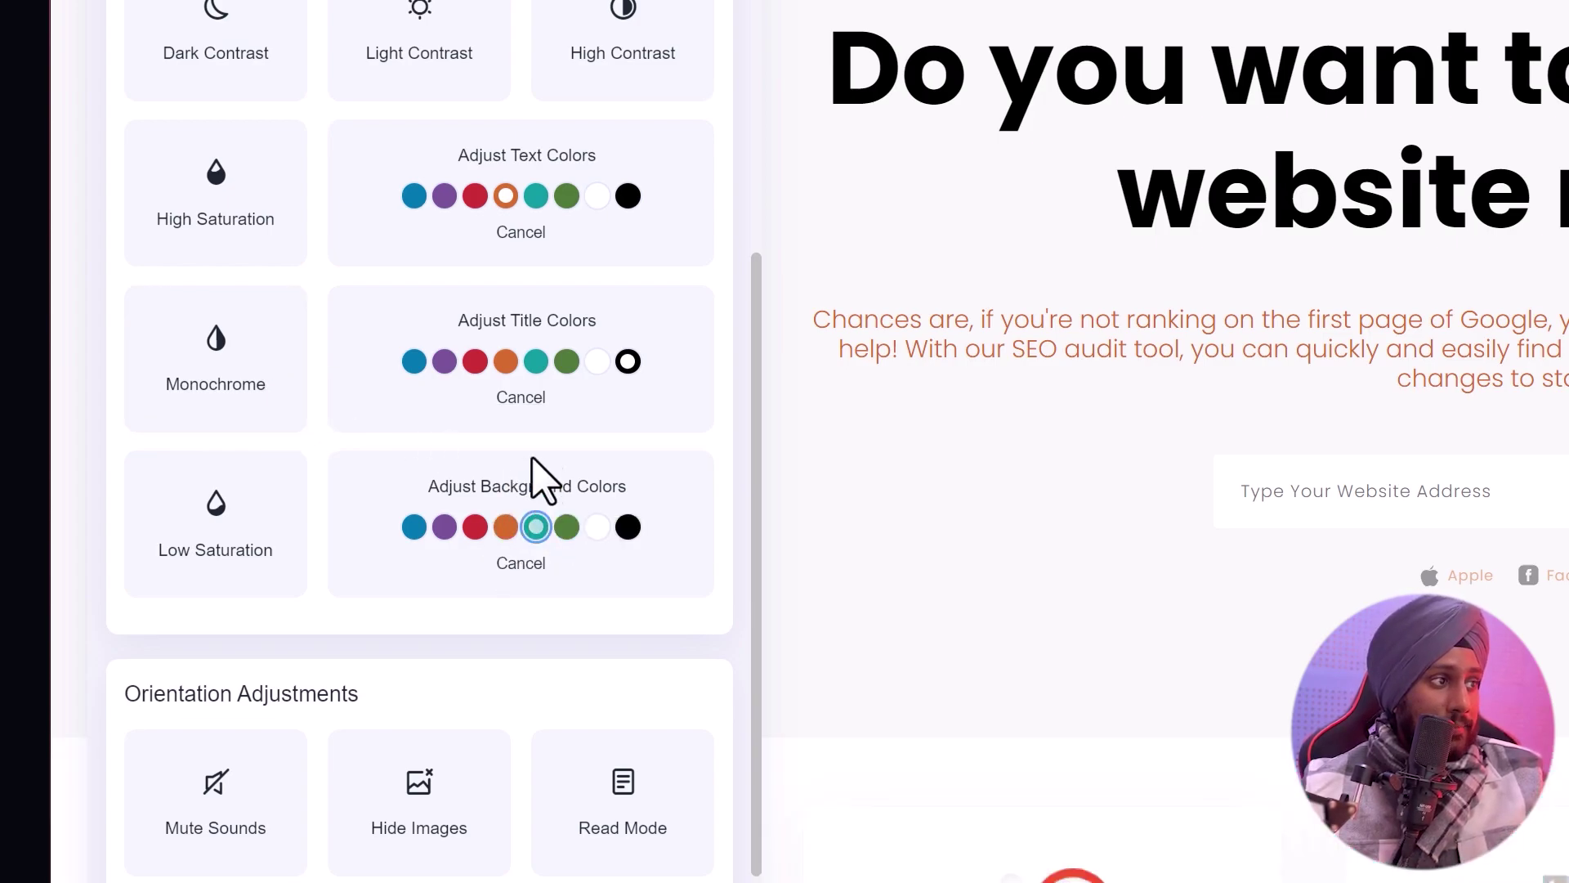
click(623, 361)
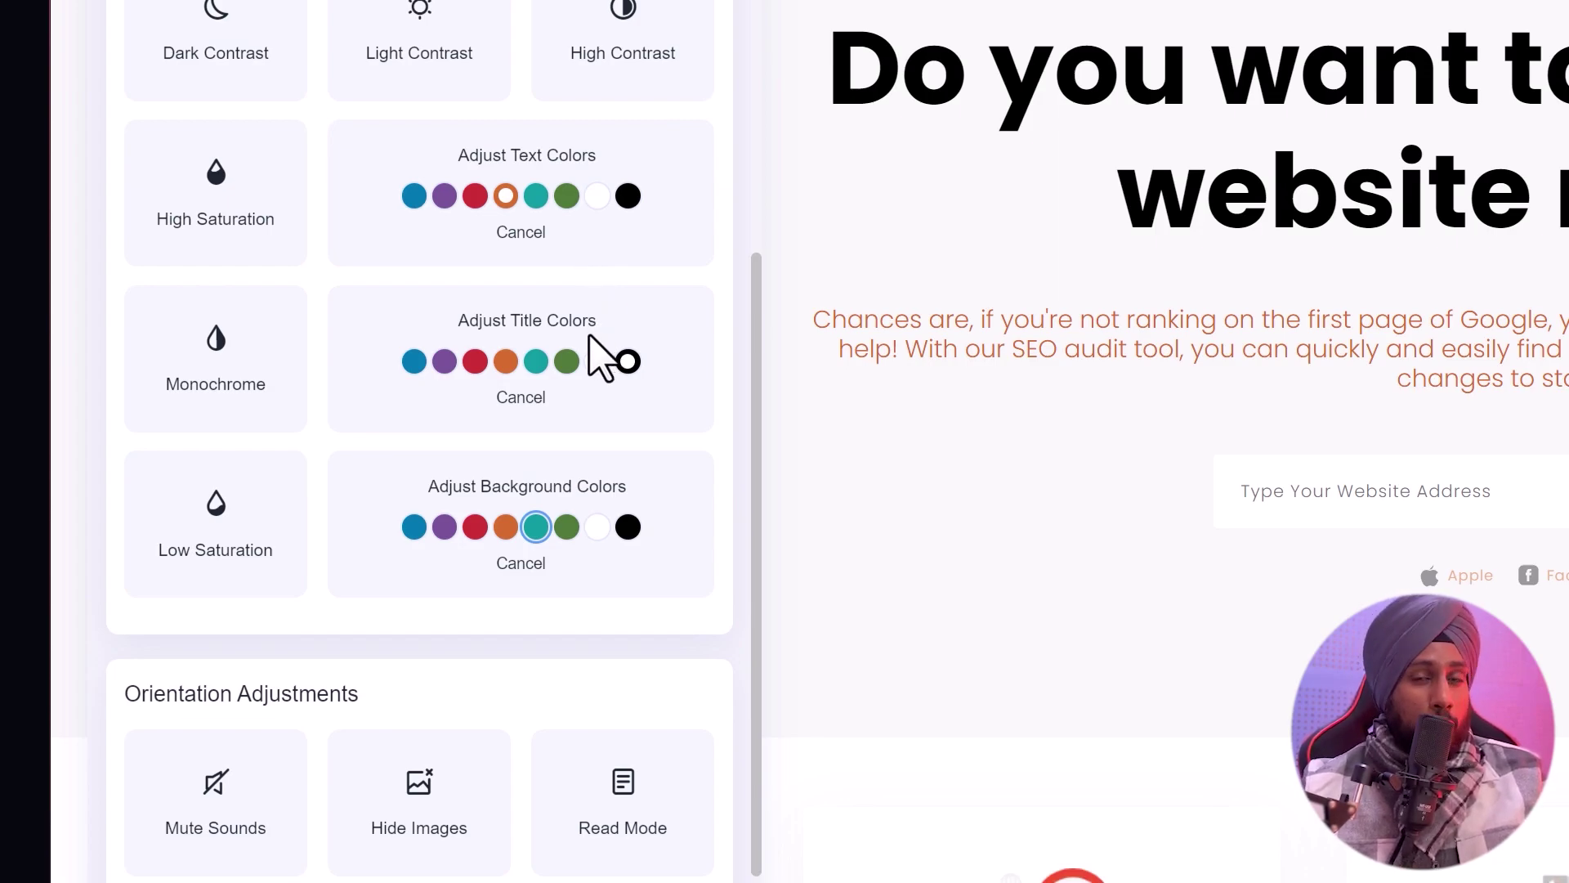
click(506, 196)
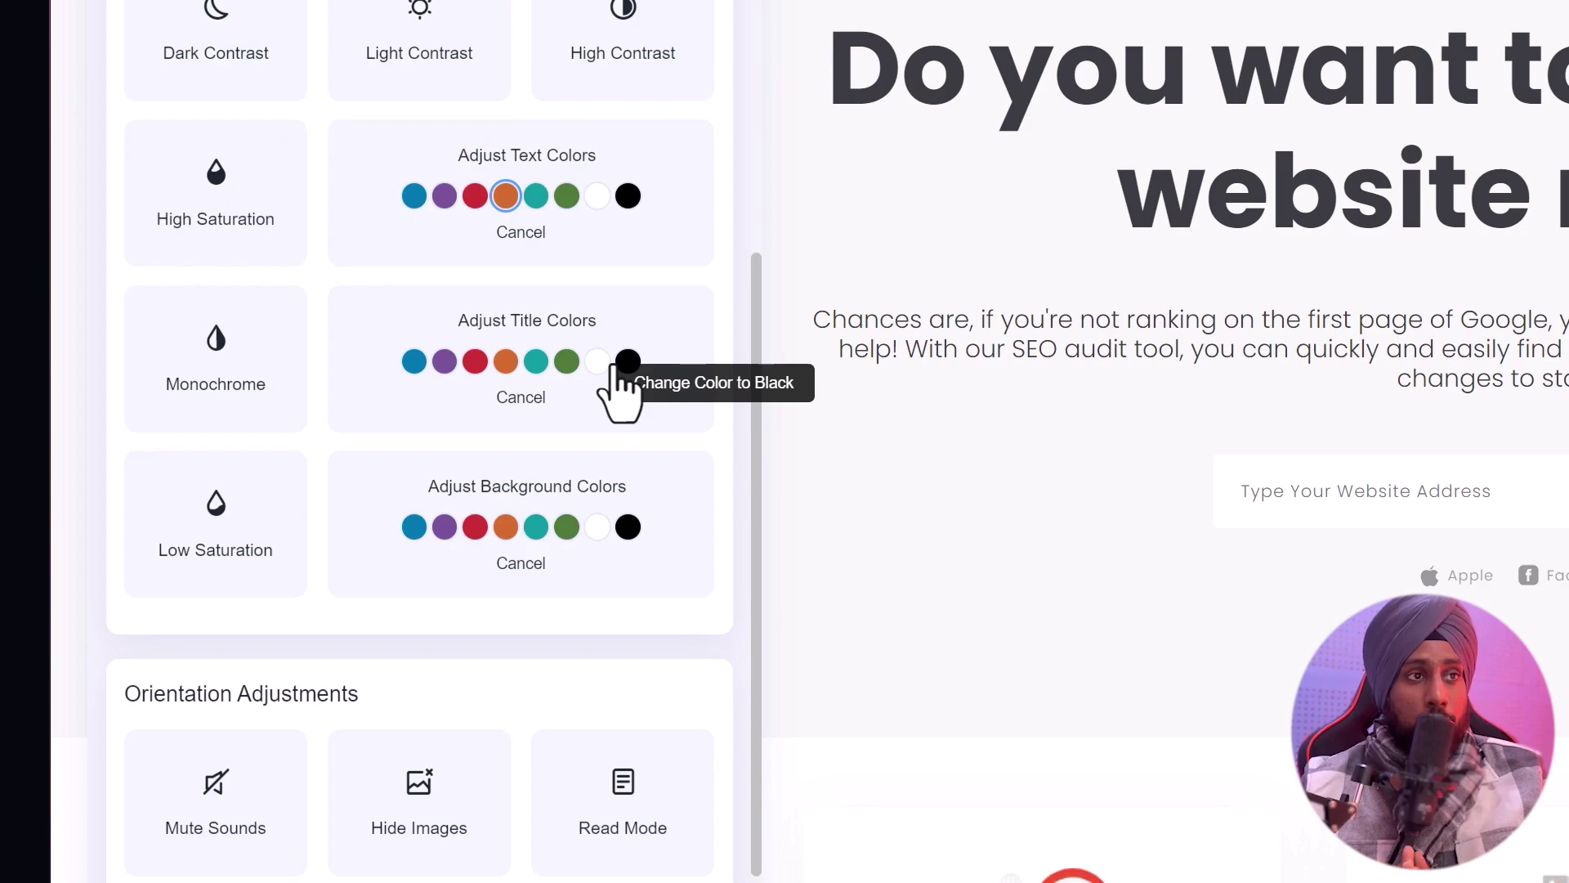
Turn on Hide Images and Read Mode, inspect their effect on the homepage, and turn both off
scroll(624, 385, down, 5)
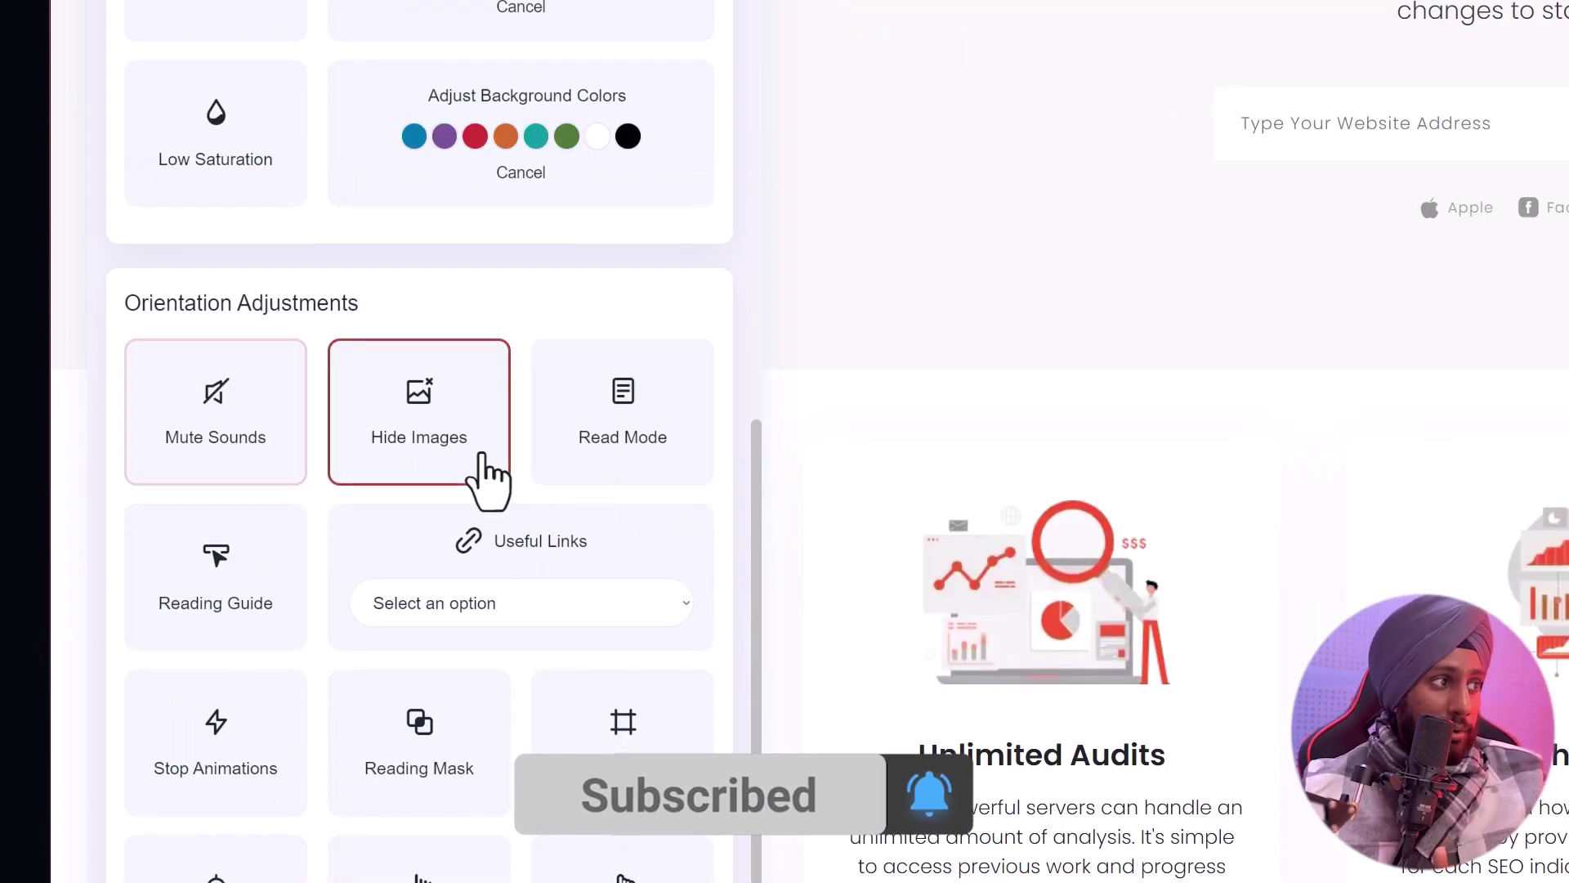
click(426, 449)
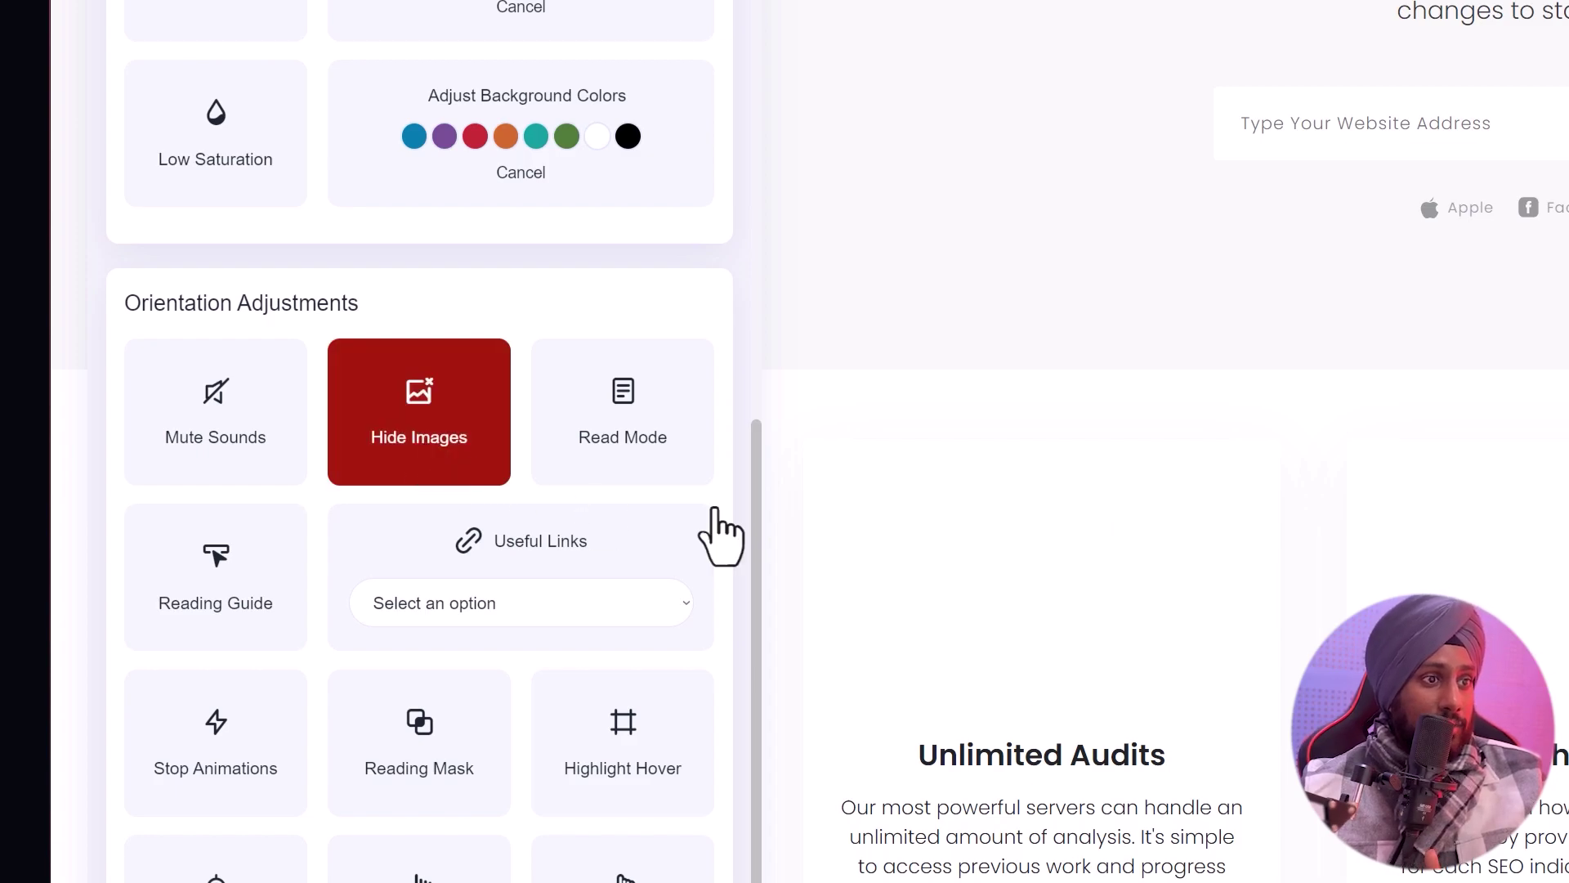
scroll(1366, 483, down, 8)
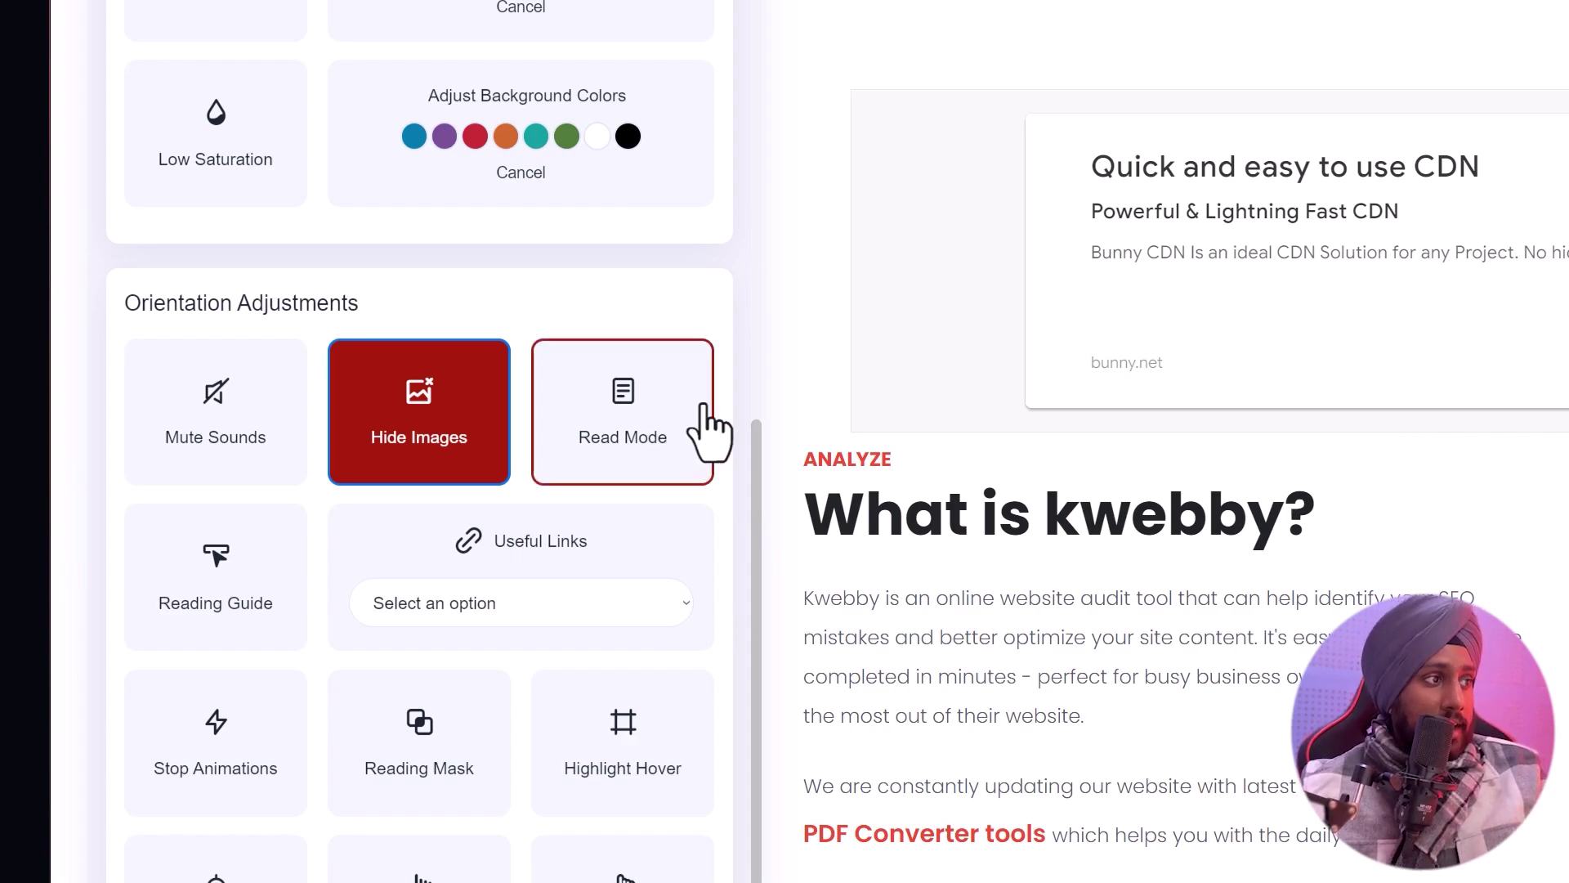
click(601, 457)
scroll(1253, 532, up, 9)
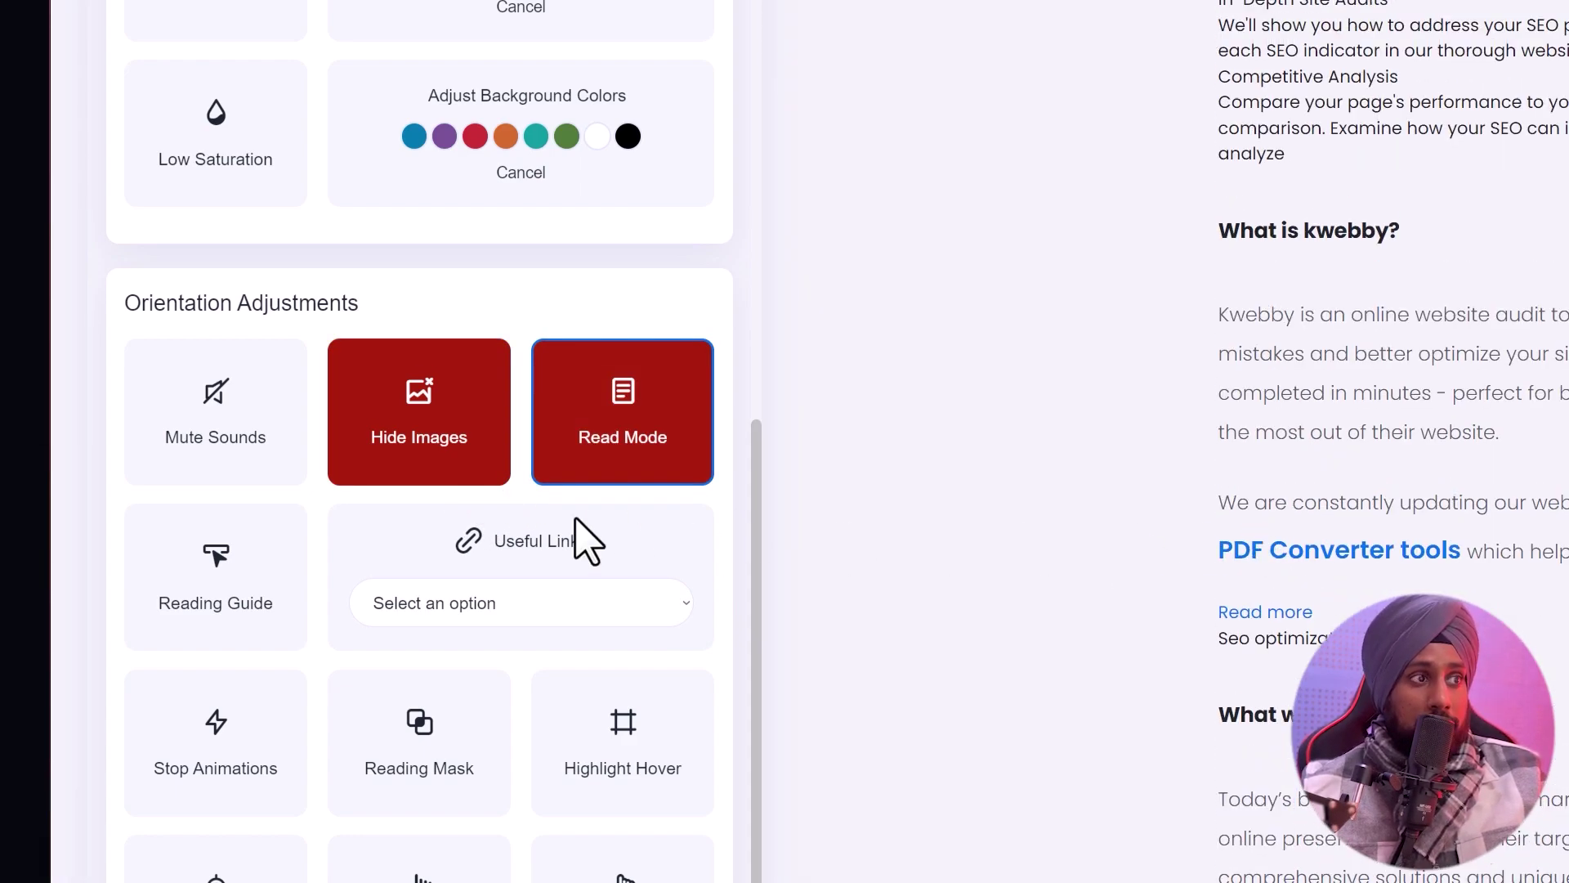
click(478, 445)
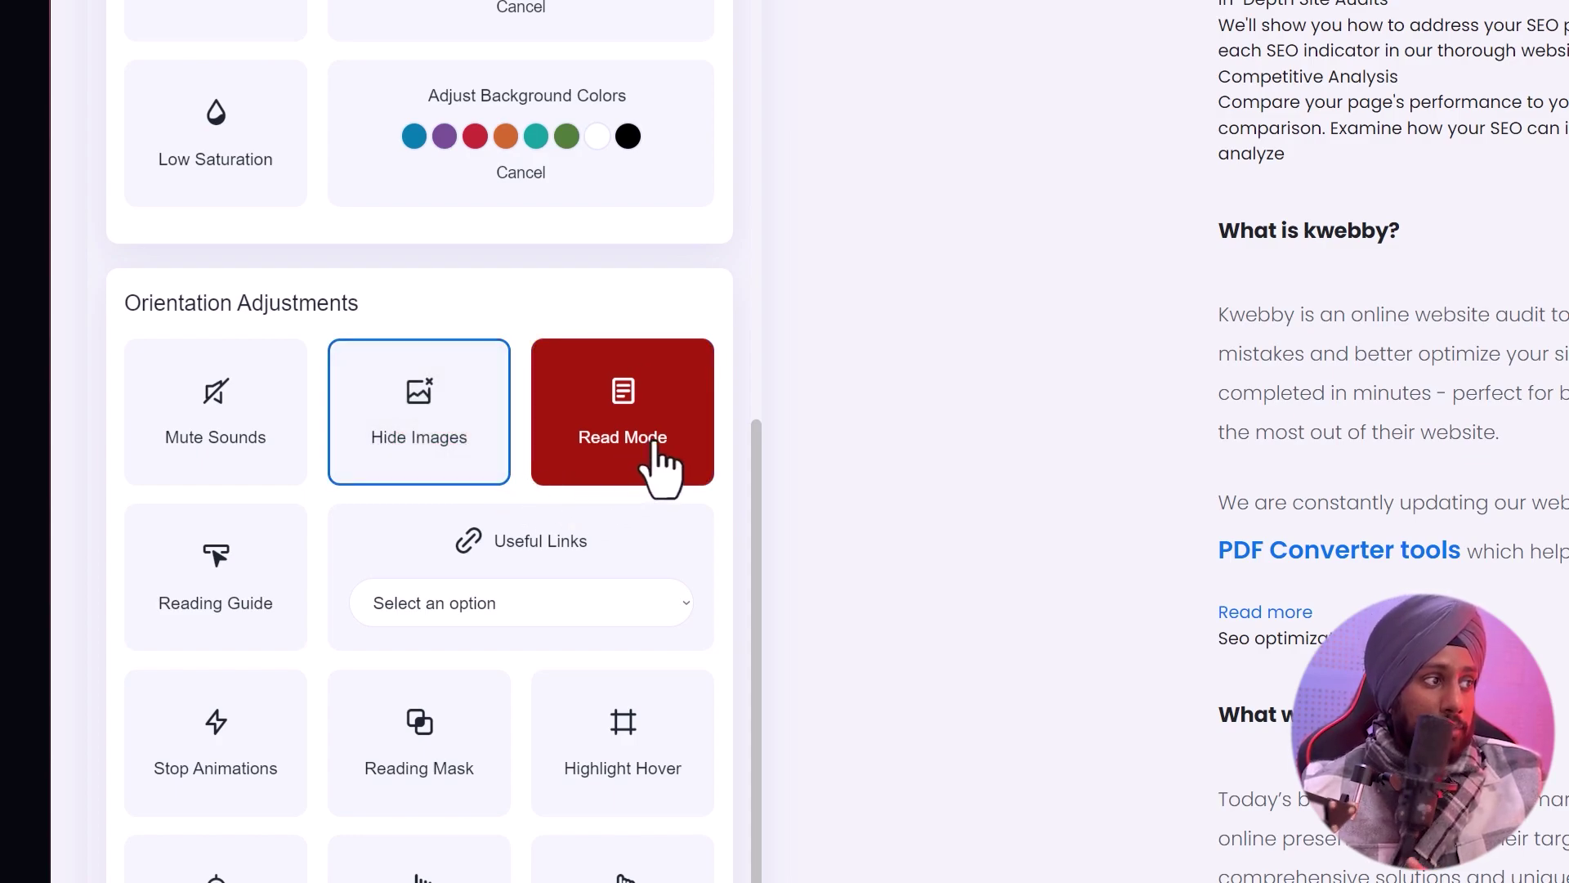
click(653, 467)
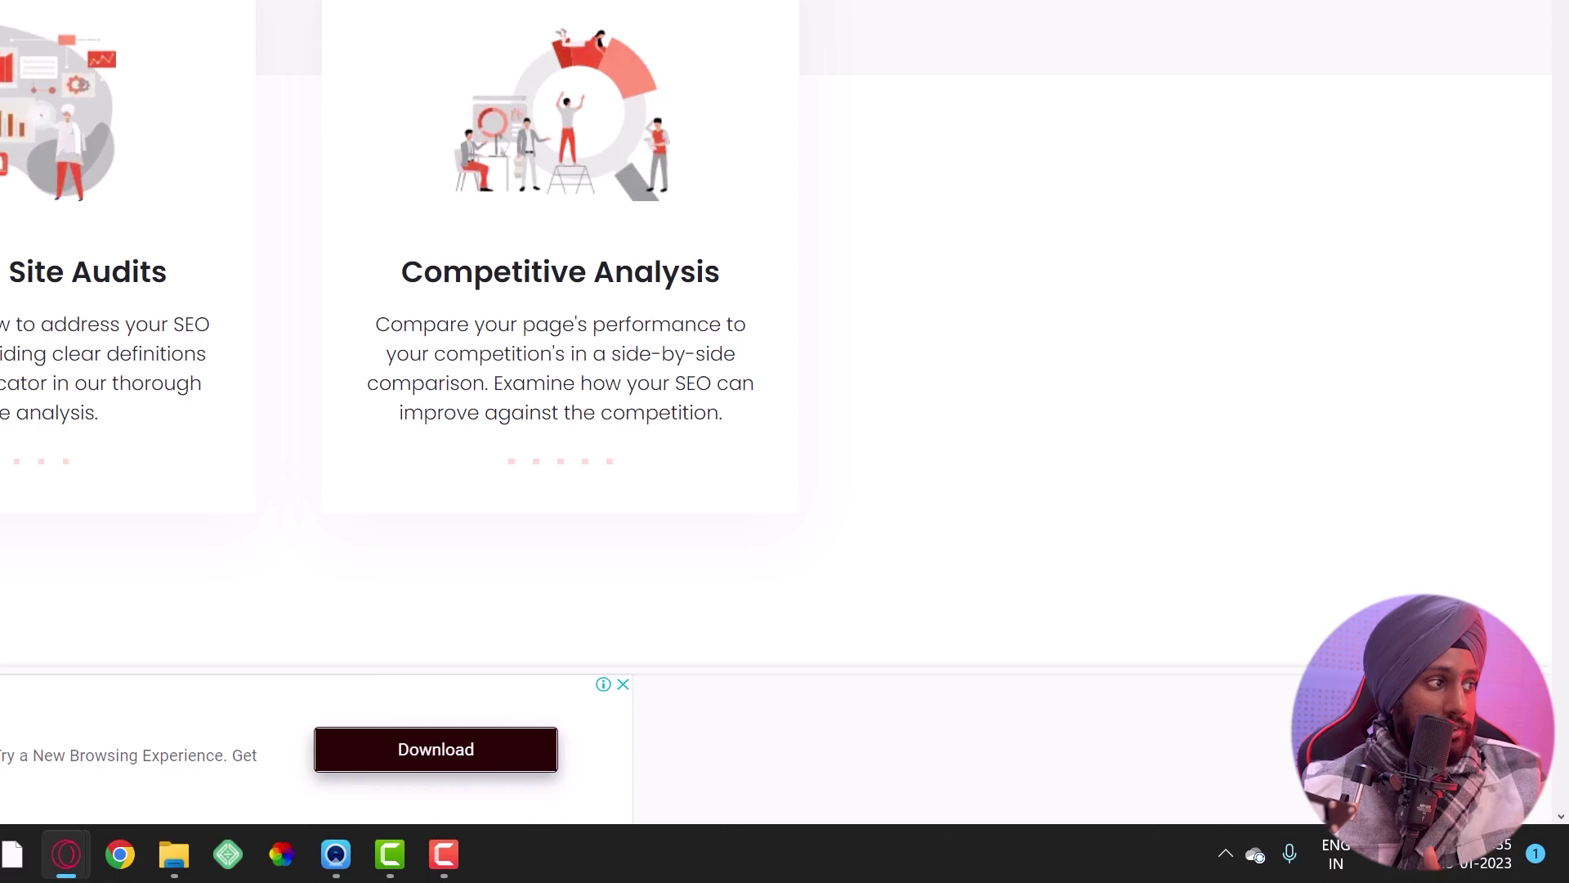
Turn on the Big Black Cursor, try it over the homepage, and turn it off
scroll(776, 327, down, 2)
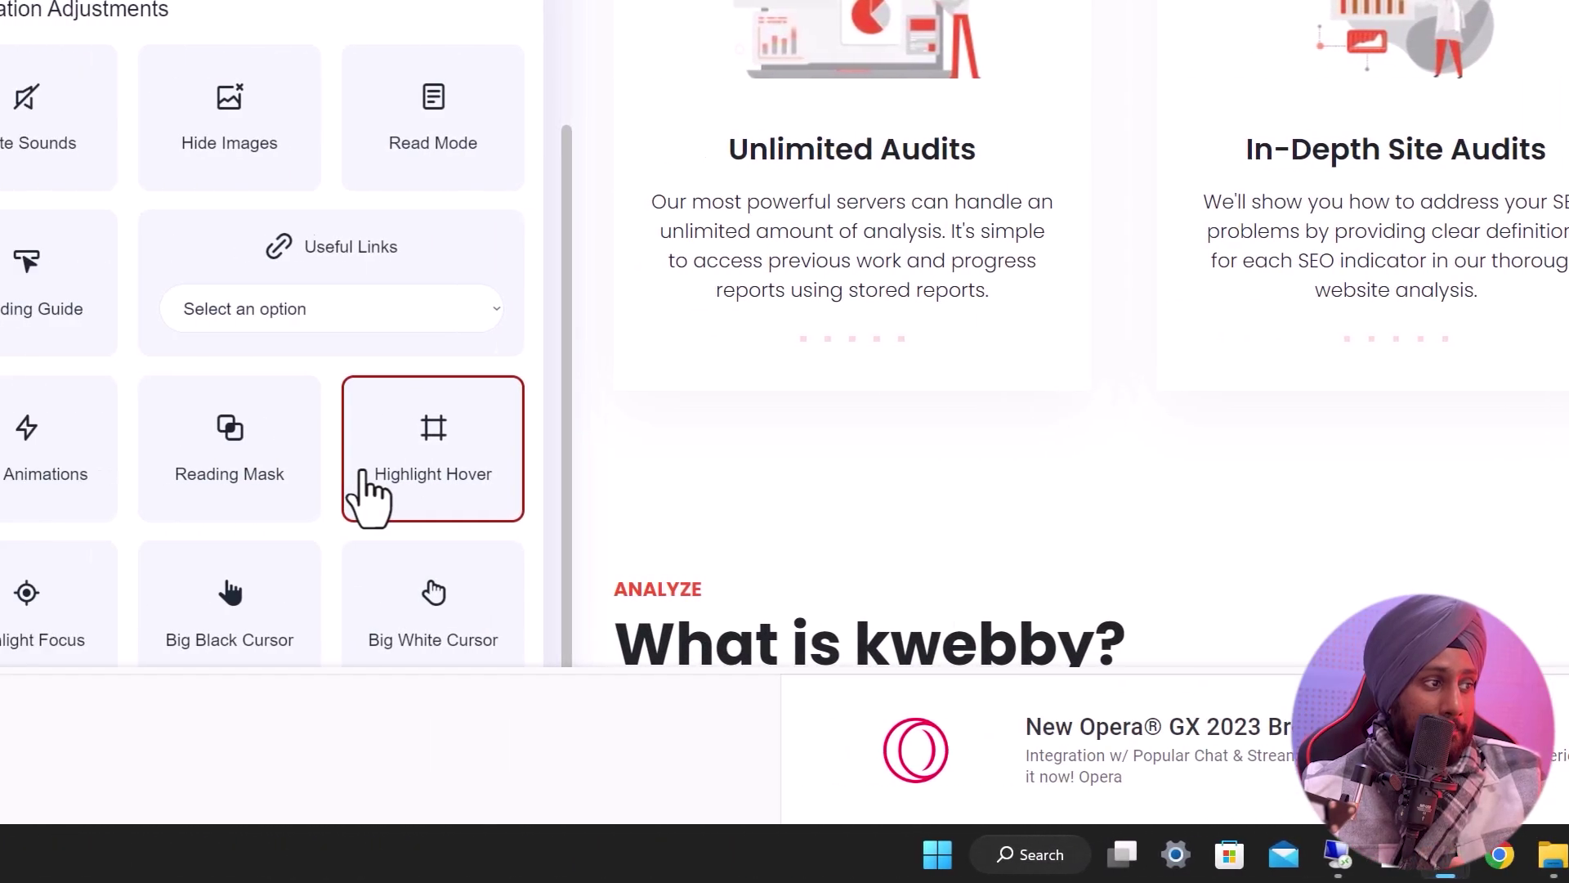
click(409, 474)
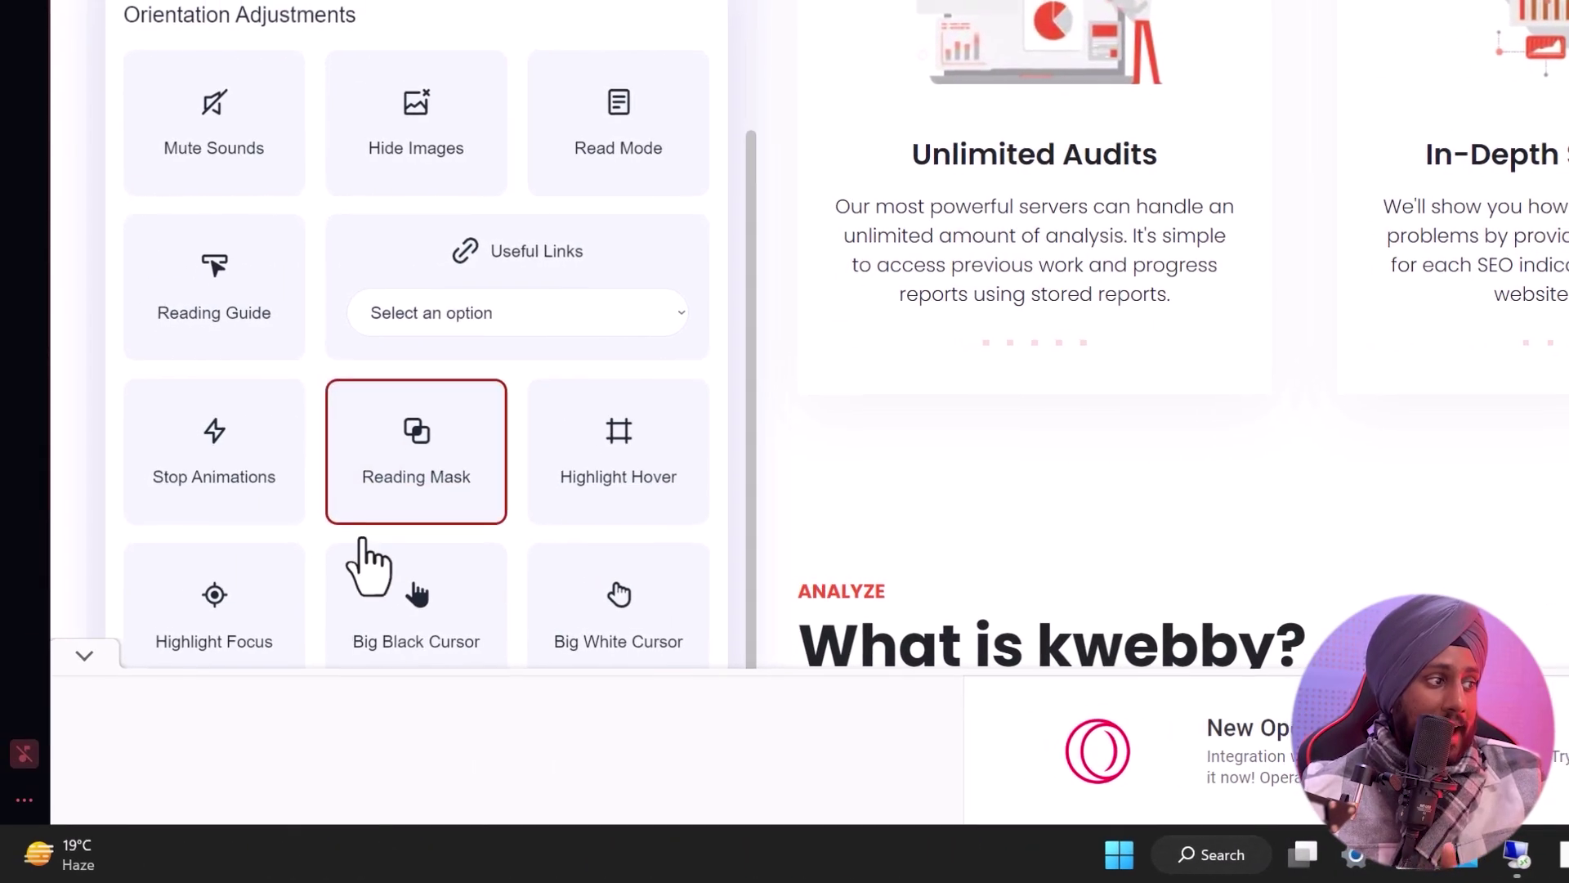
click(238, 768)
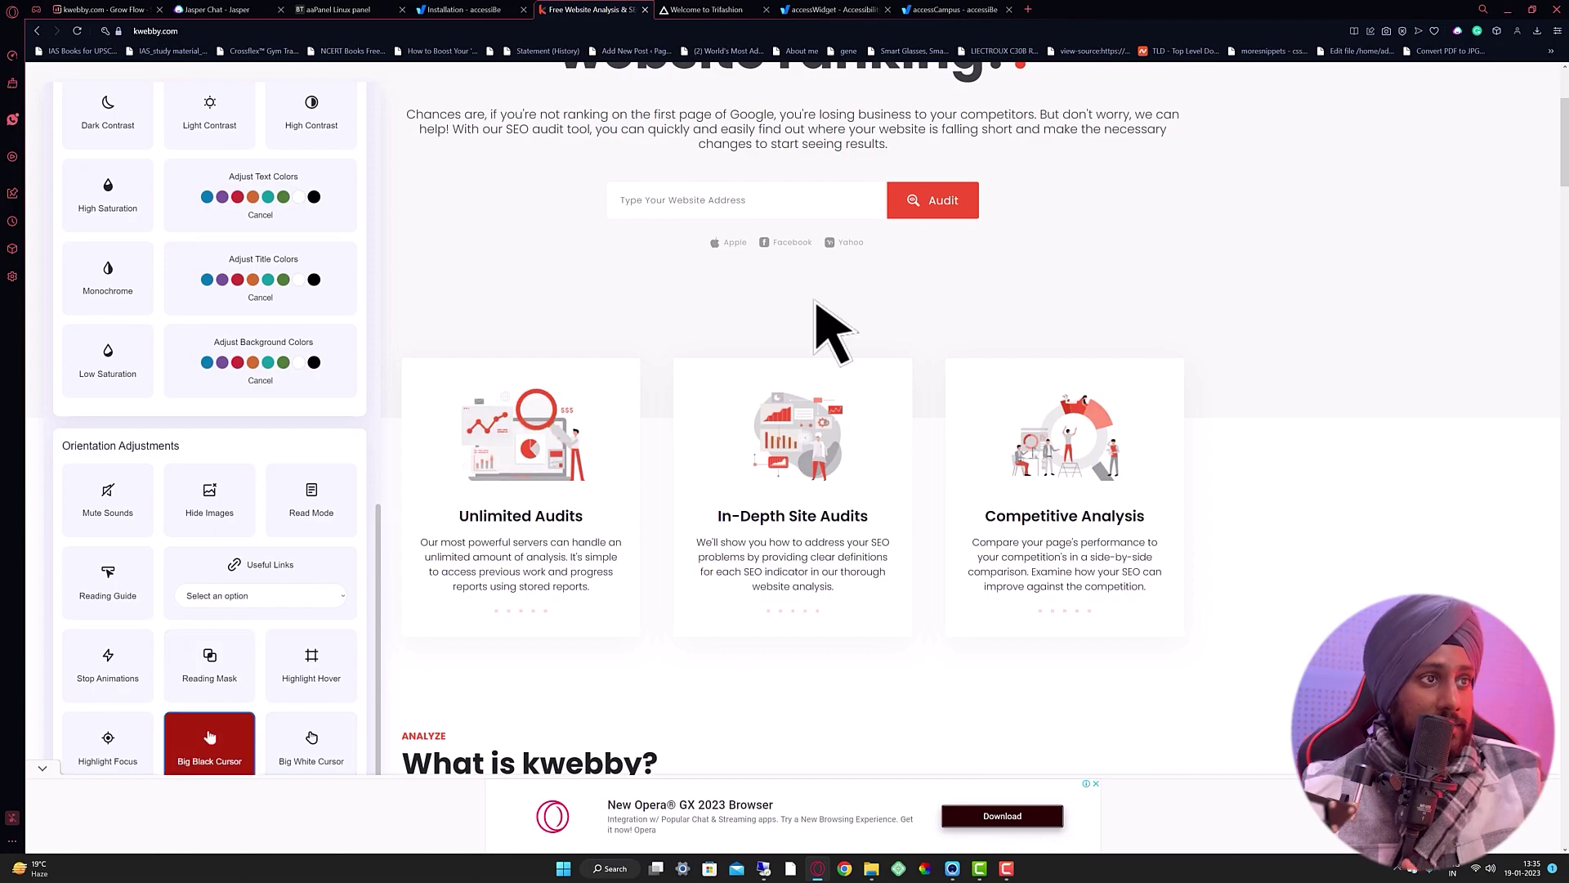
scroll(750, 321, up, 3)
scroll(751, 323, up, 1)
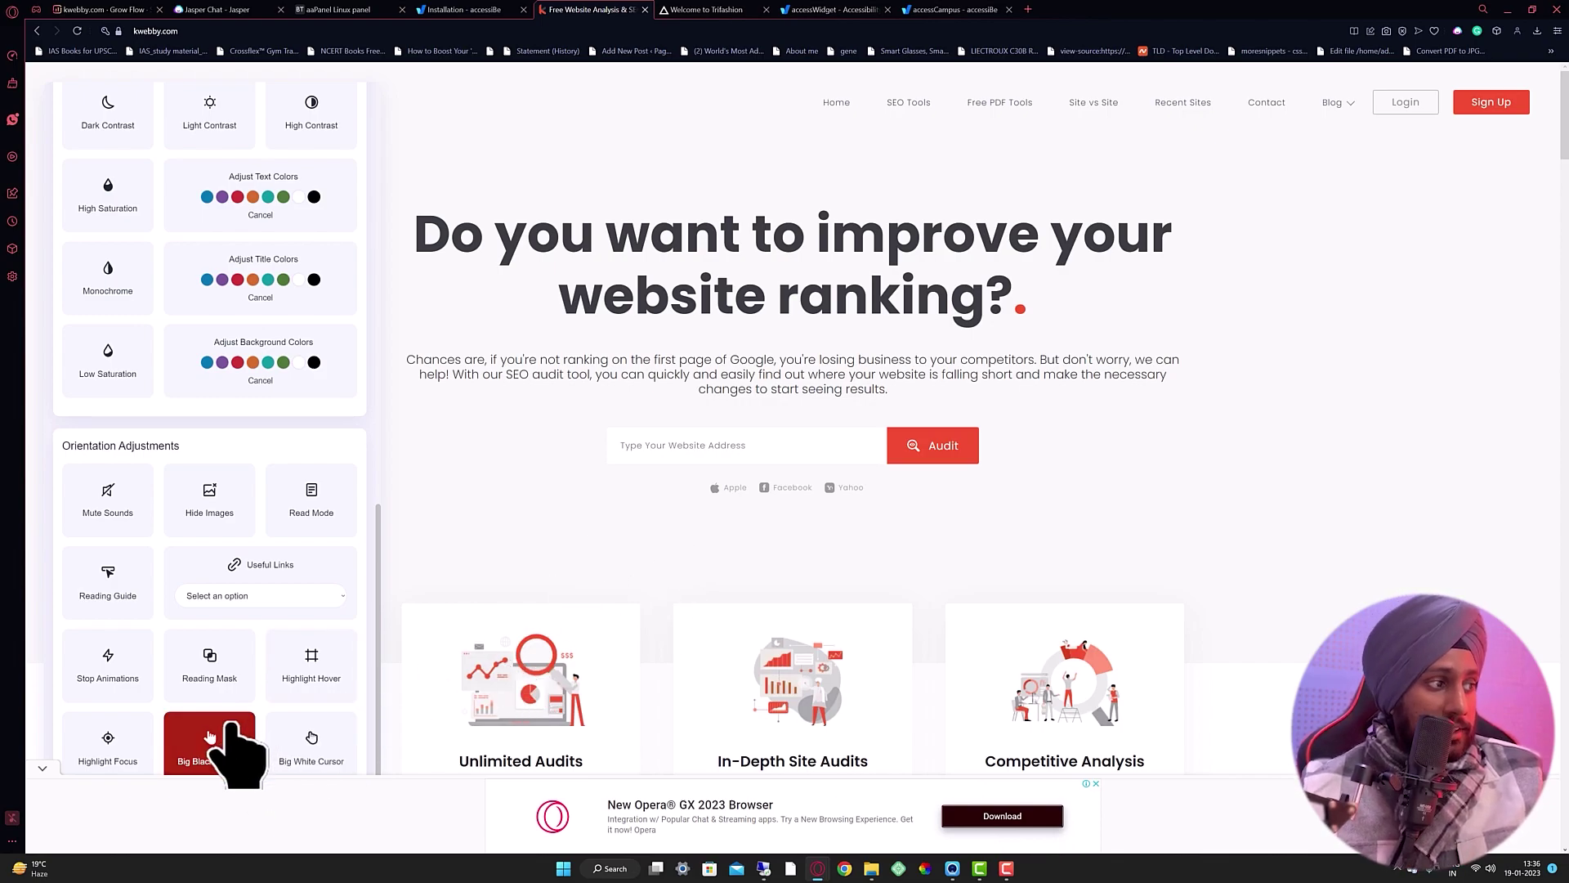
click(210, 737)
Go back to the start of the widget's adjustments and switch to the accessWidget installation page on the accessiBe dashboard
scroll(324, 661, up, 10)
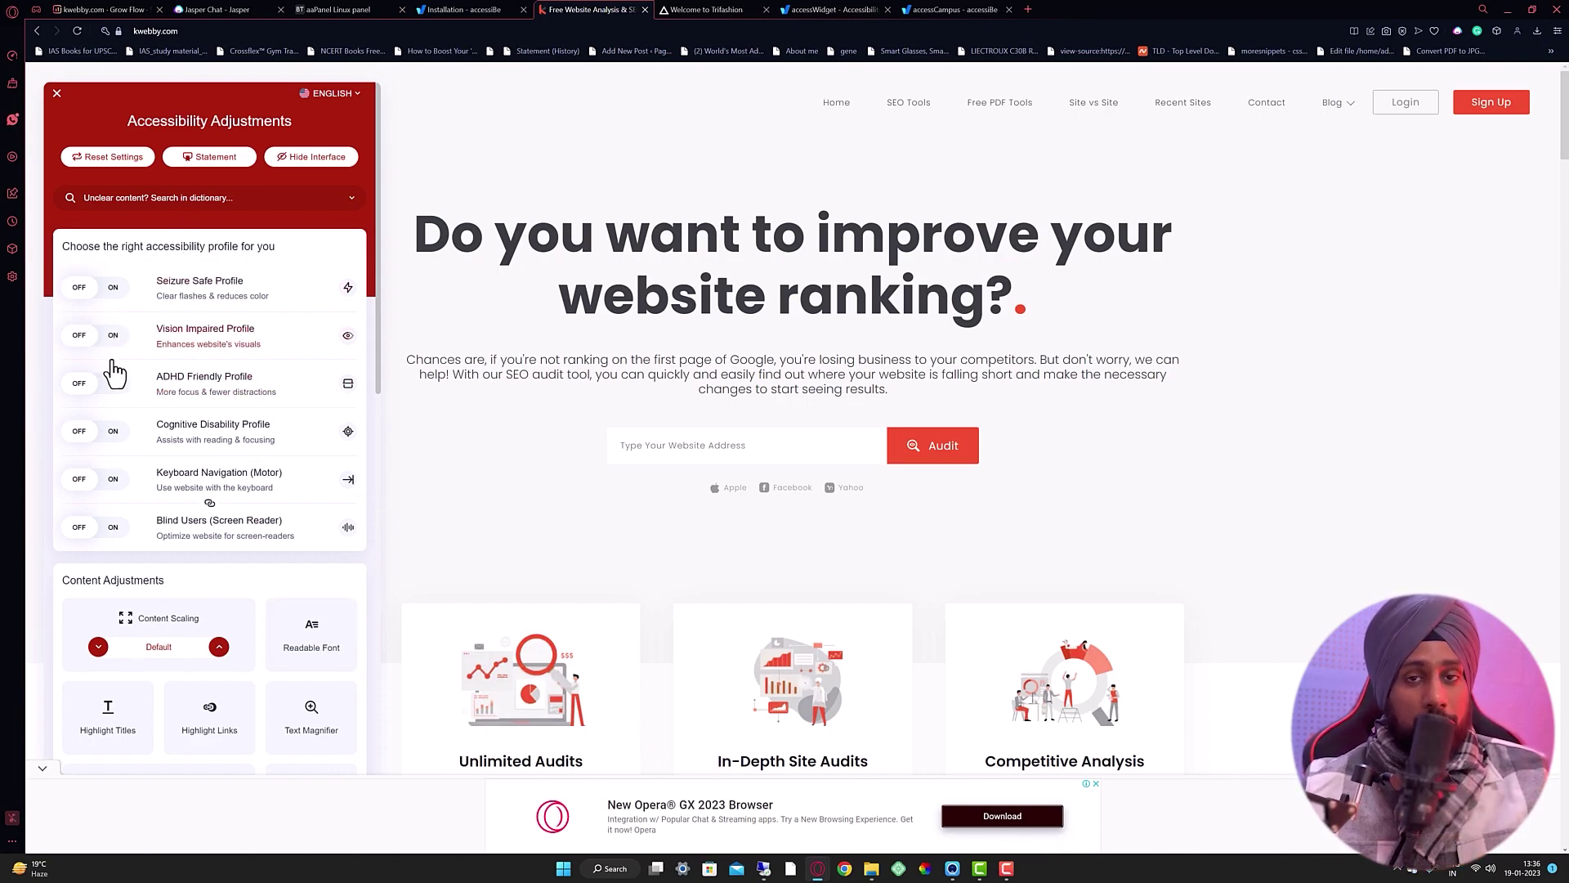
click(425, 10)
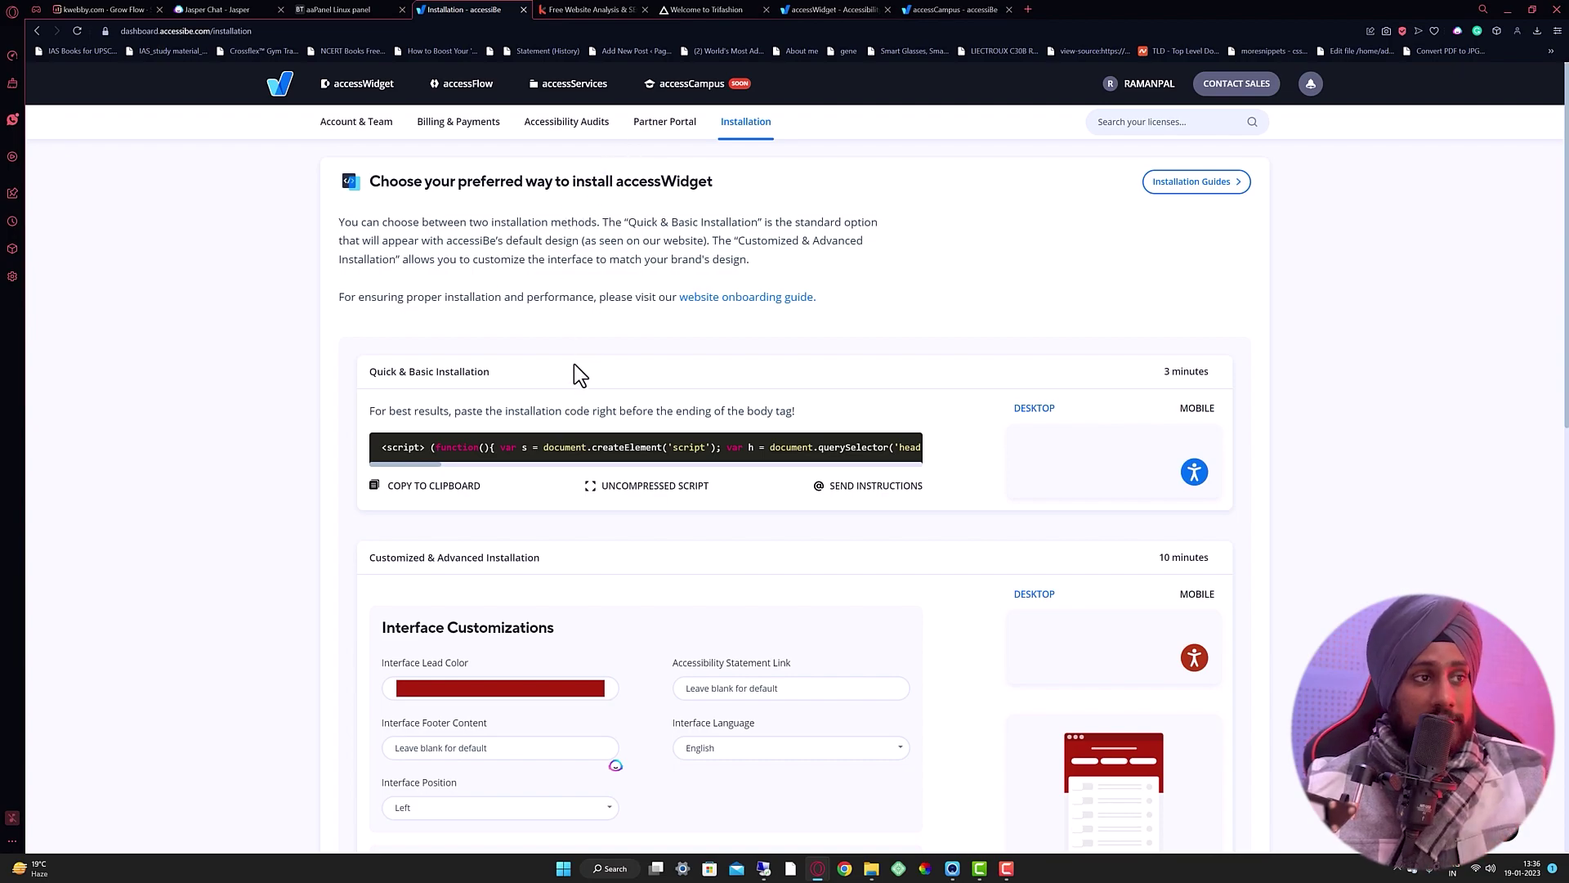
Open the accessibility audits page and run an audit for kwebby.com
scroll(574, 364, down, 2)
scroll(571, 356, up, 2)
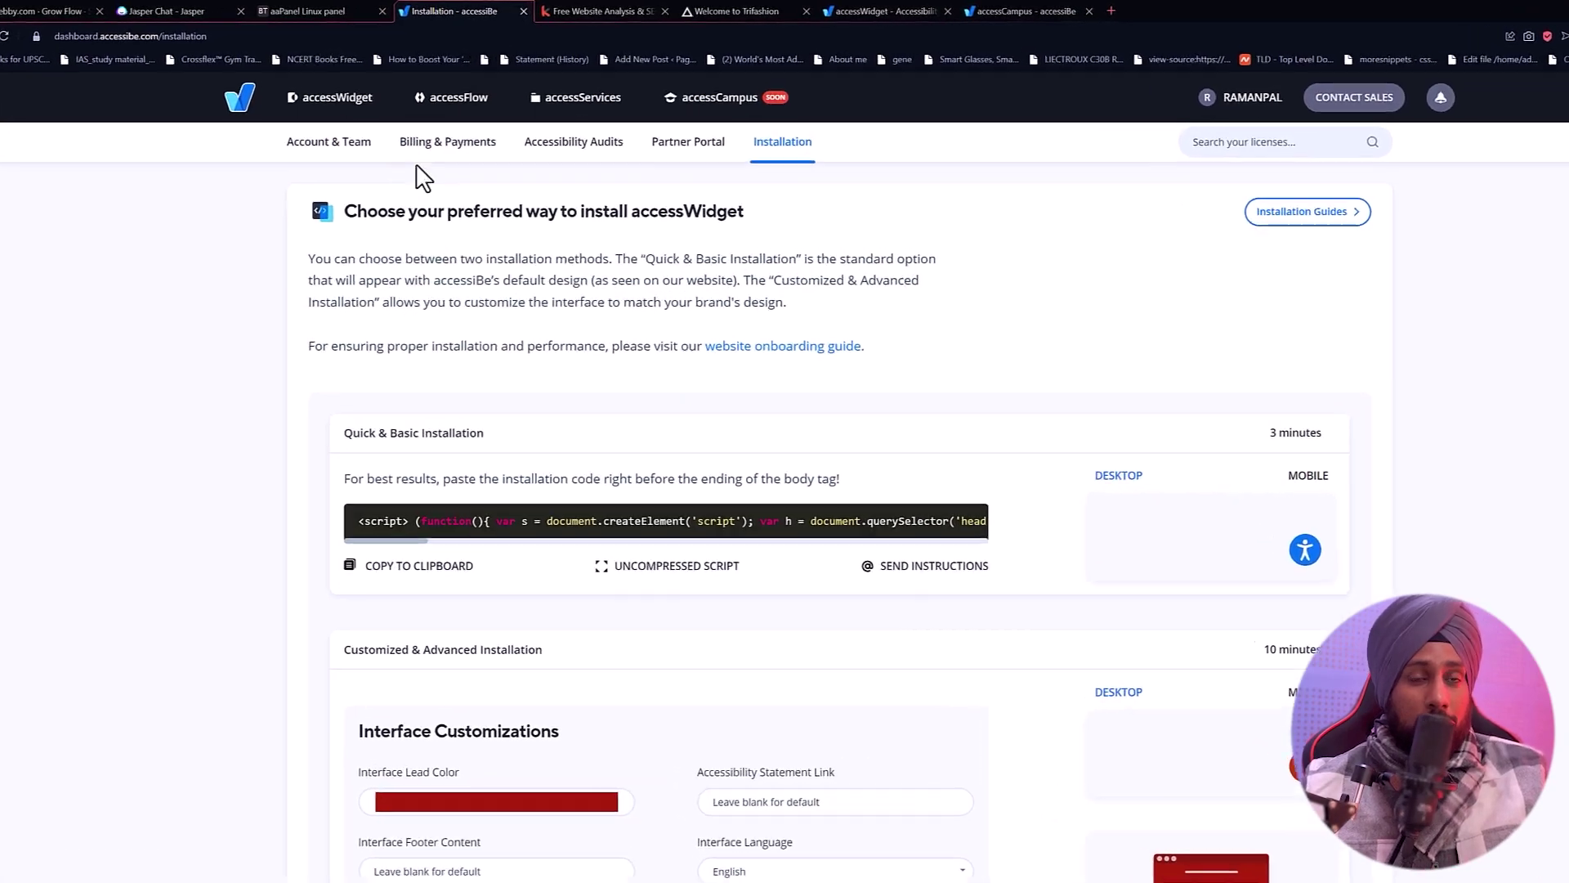
click(584, 147)
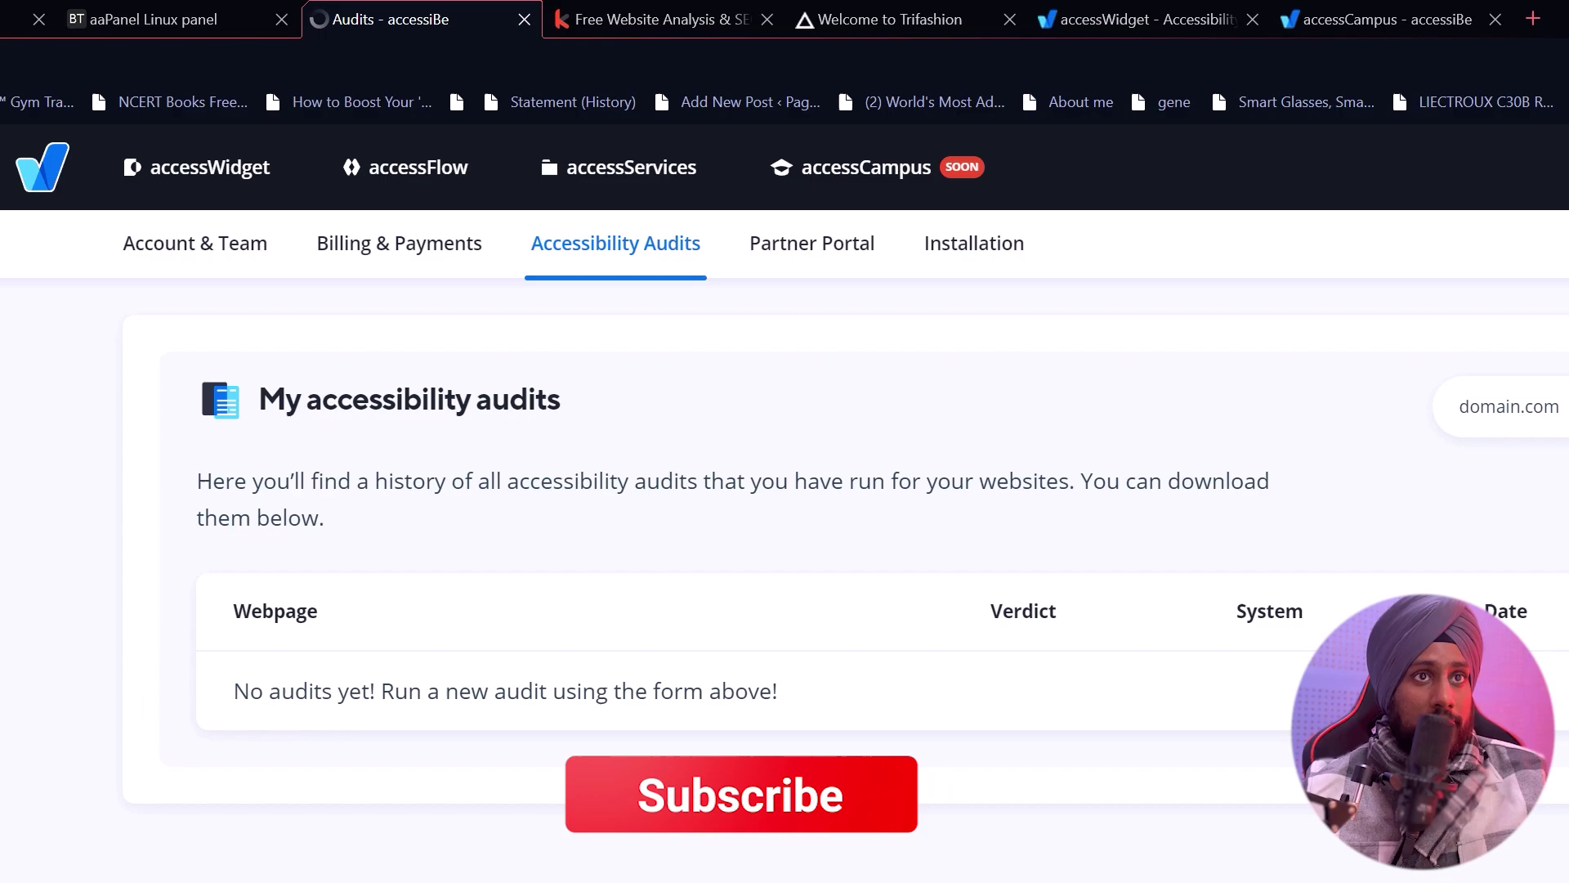
click(624, 405)
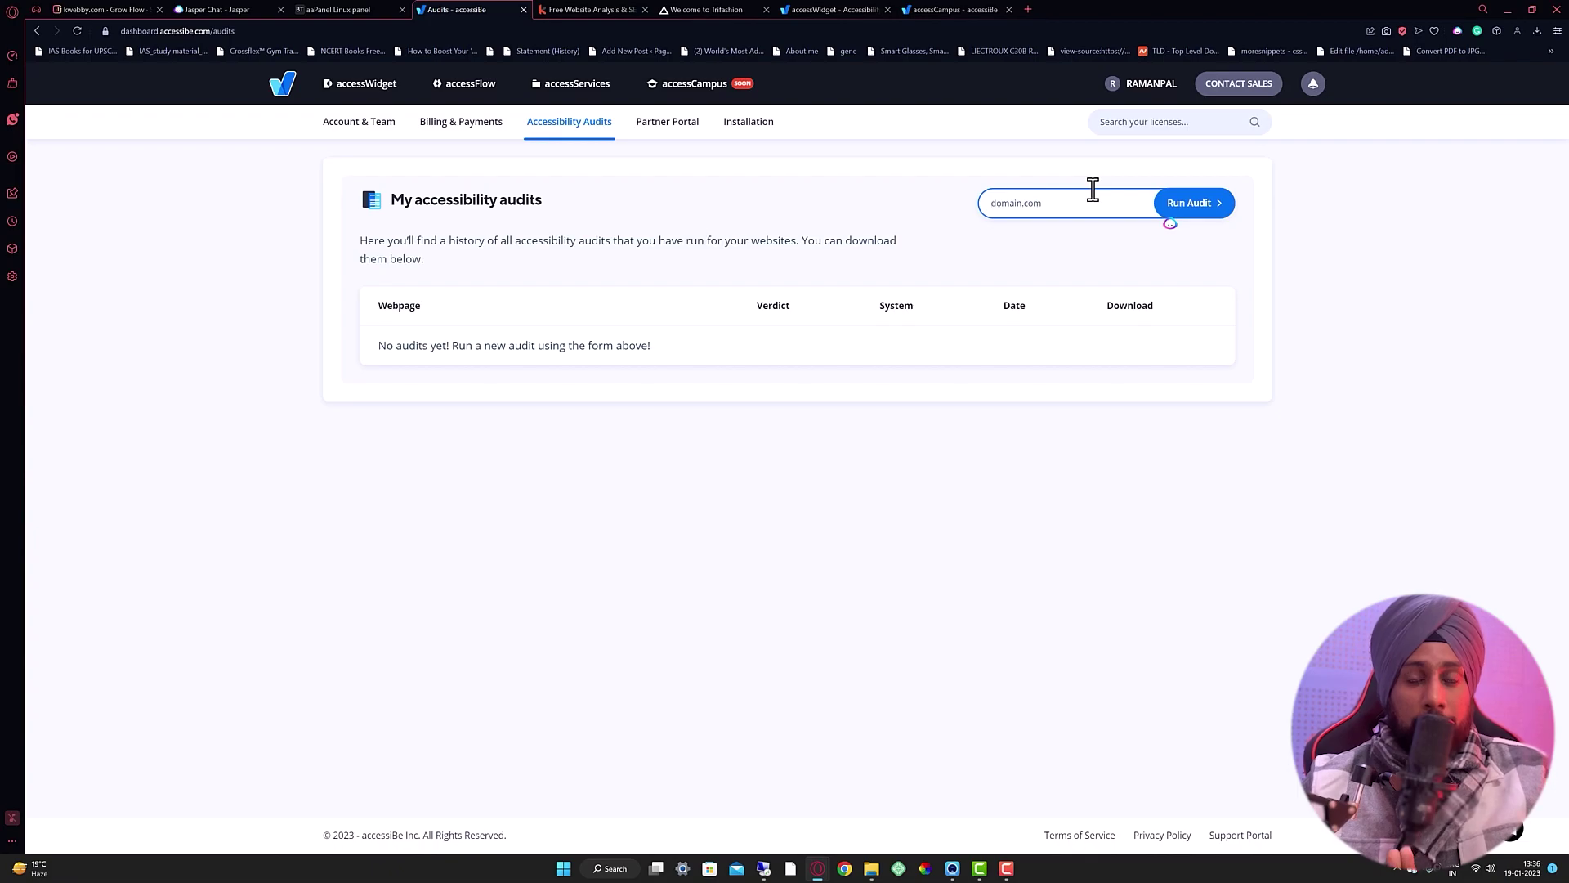
text(kwebby.com)
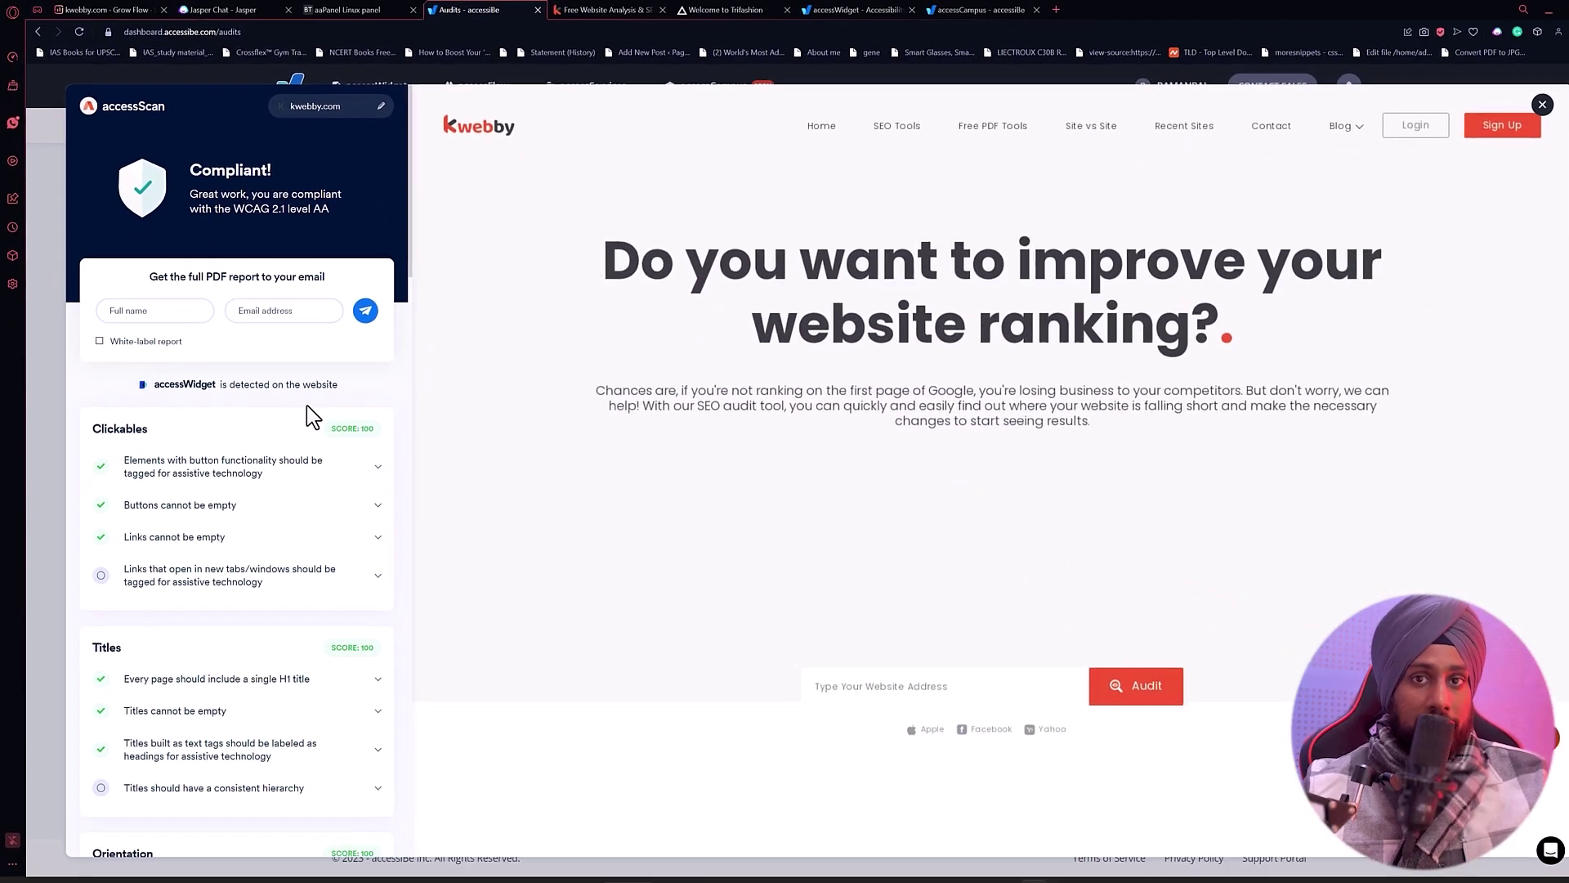
Review the Clickables results of the audit and read the requirement for links that open in new tabs or windows
scroll(592, 866, down, 1)
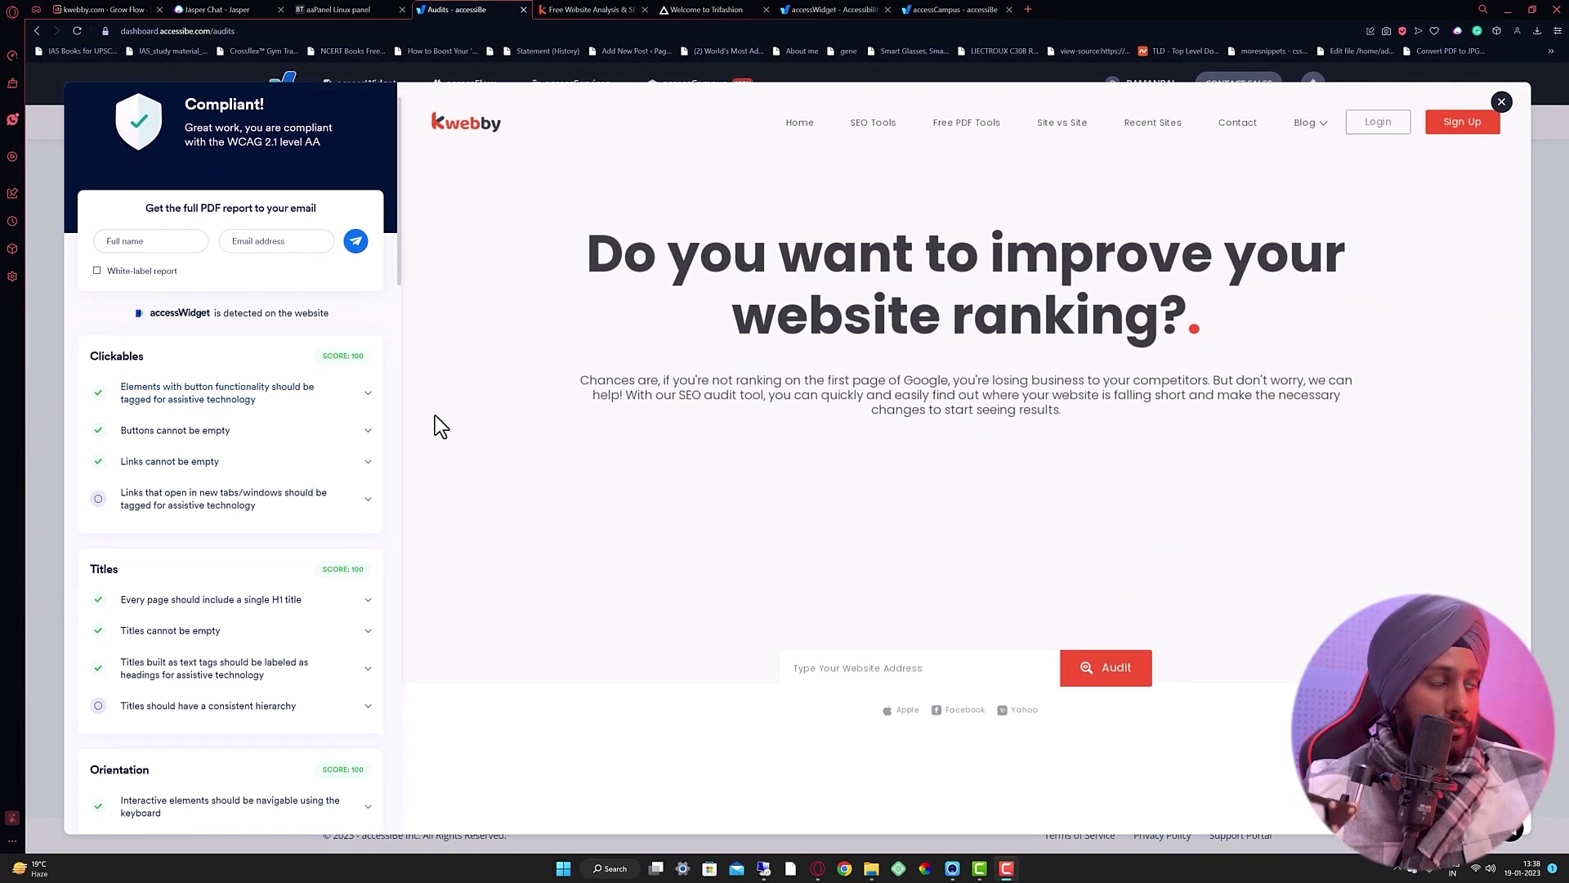
scroll(327, 457, down, 3)
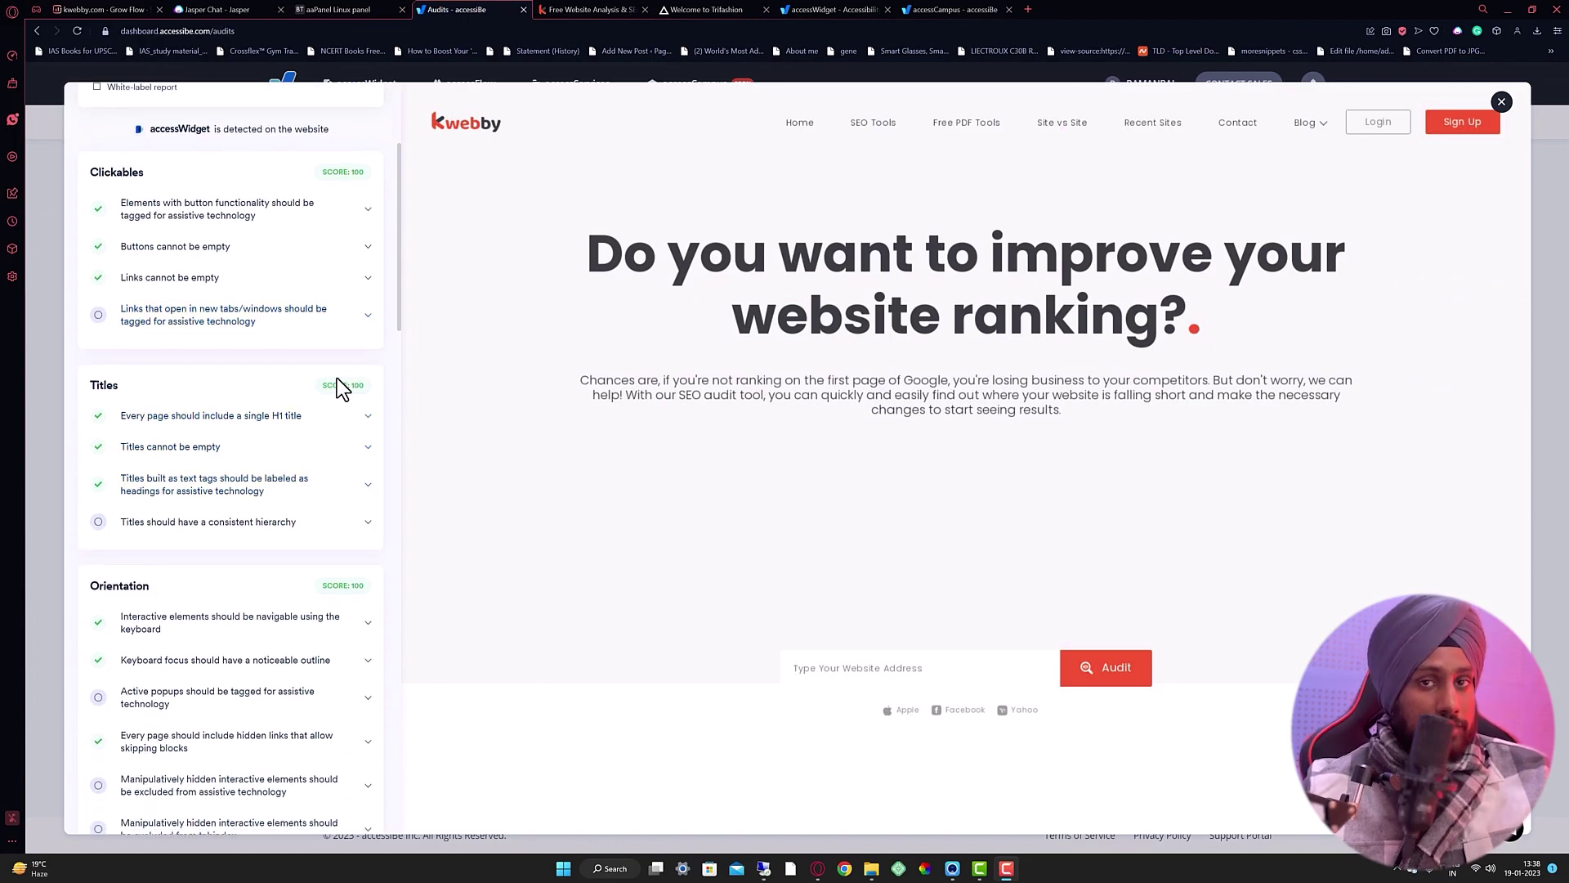
scroll(196, 449, up, 2)
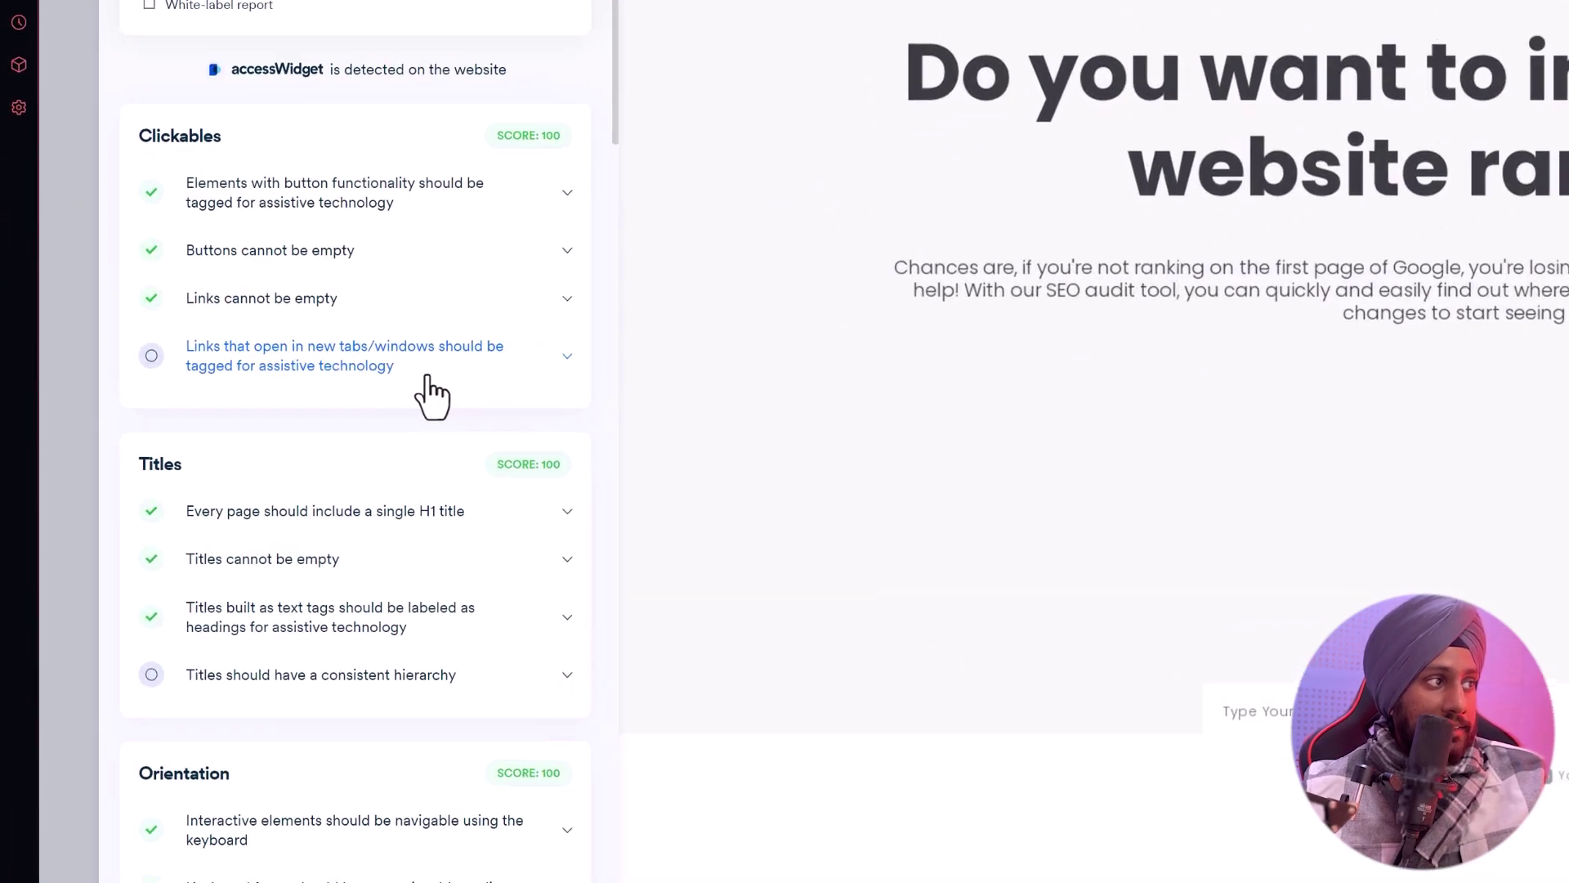
click(581, 334)
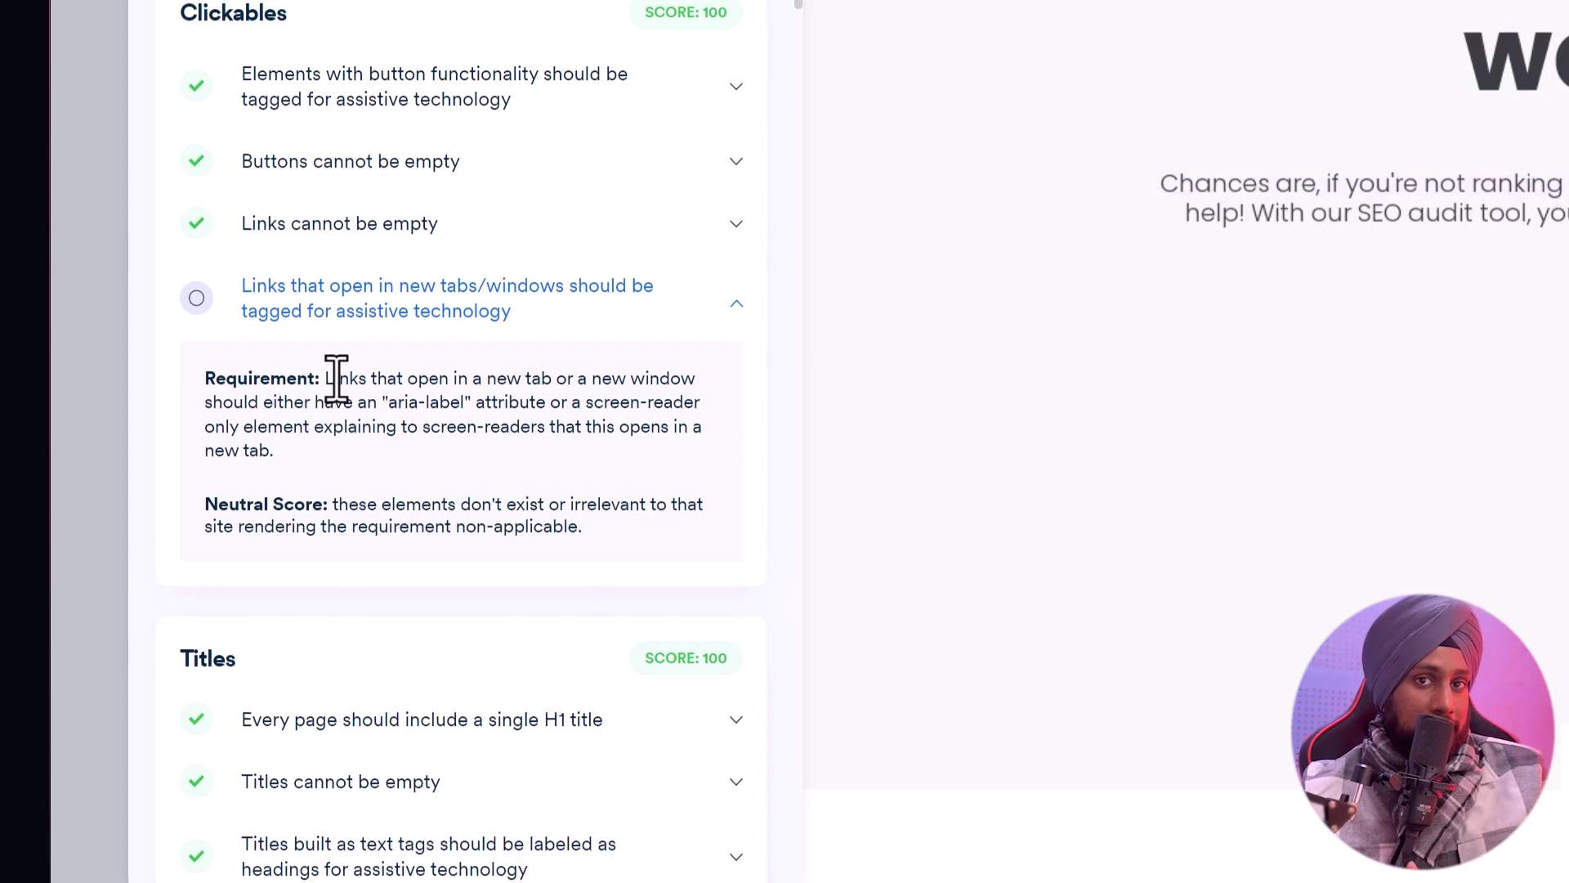
click(508, 298)
Examine the Titles, Orientation, Menus and Graphics results, reading the requirement for background images behaving as standard images
scroll(507, 297, down, 1)
scroll(521, 611, down, 5)
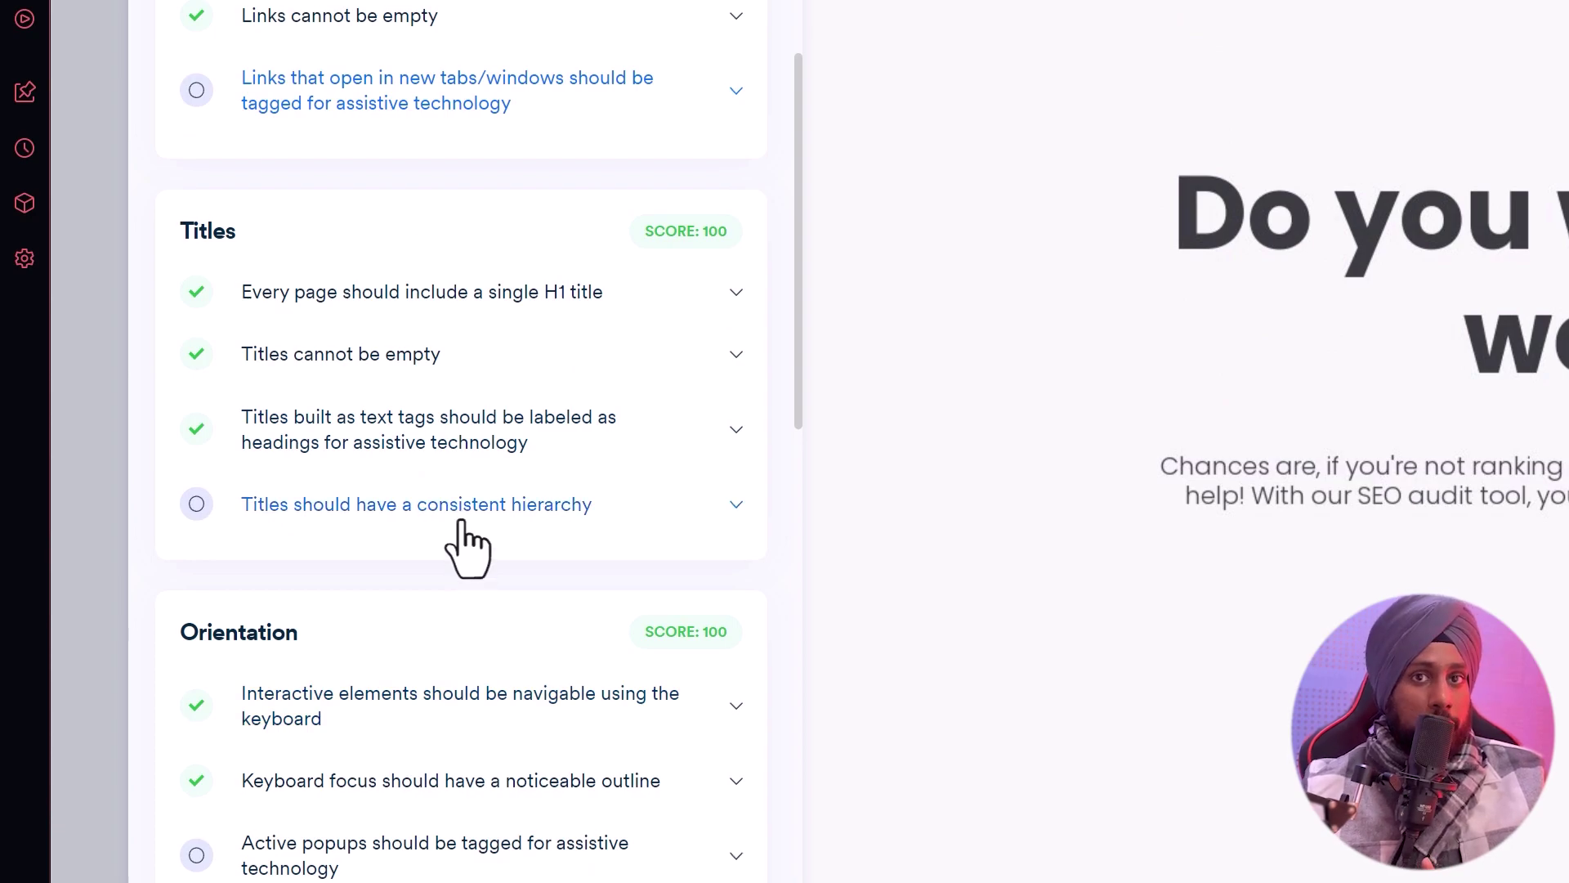
scroll(458, 596, down, 3)
scroll(408, 662, down, 1)
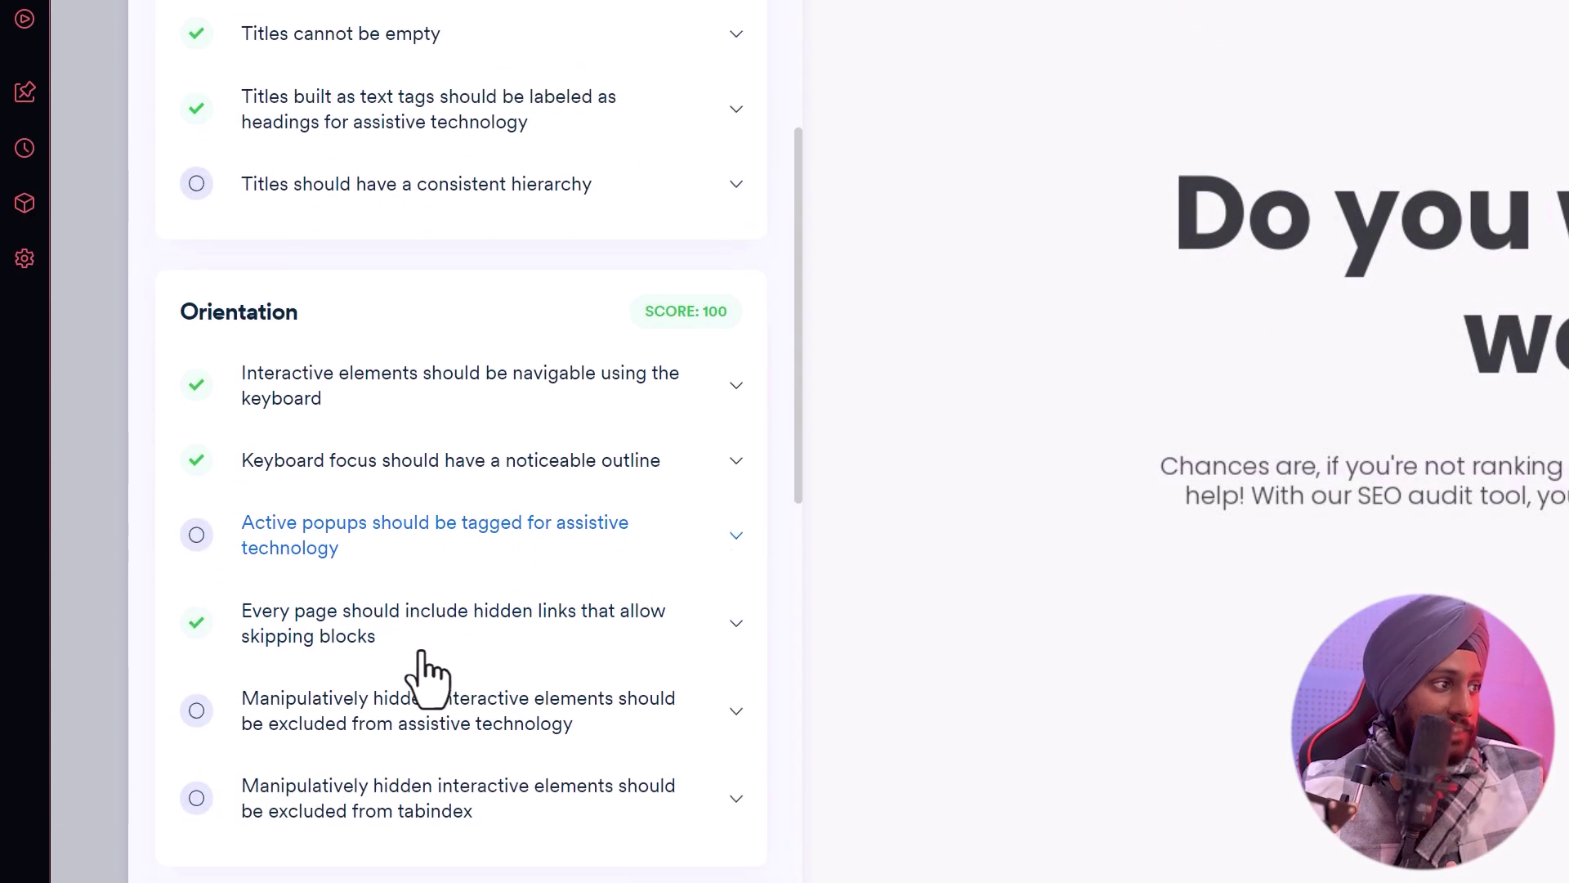
scroll(421, 674, down, 10)
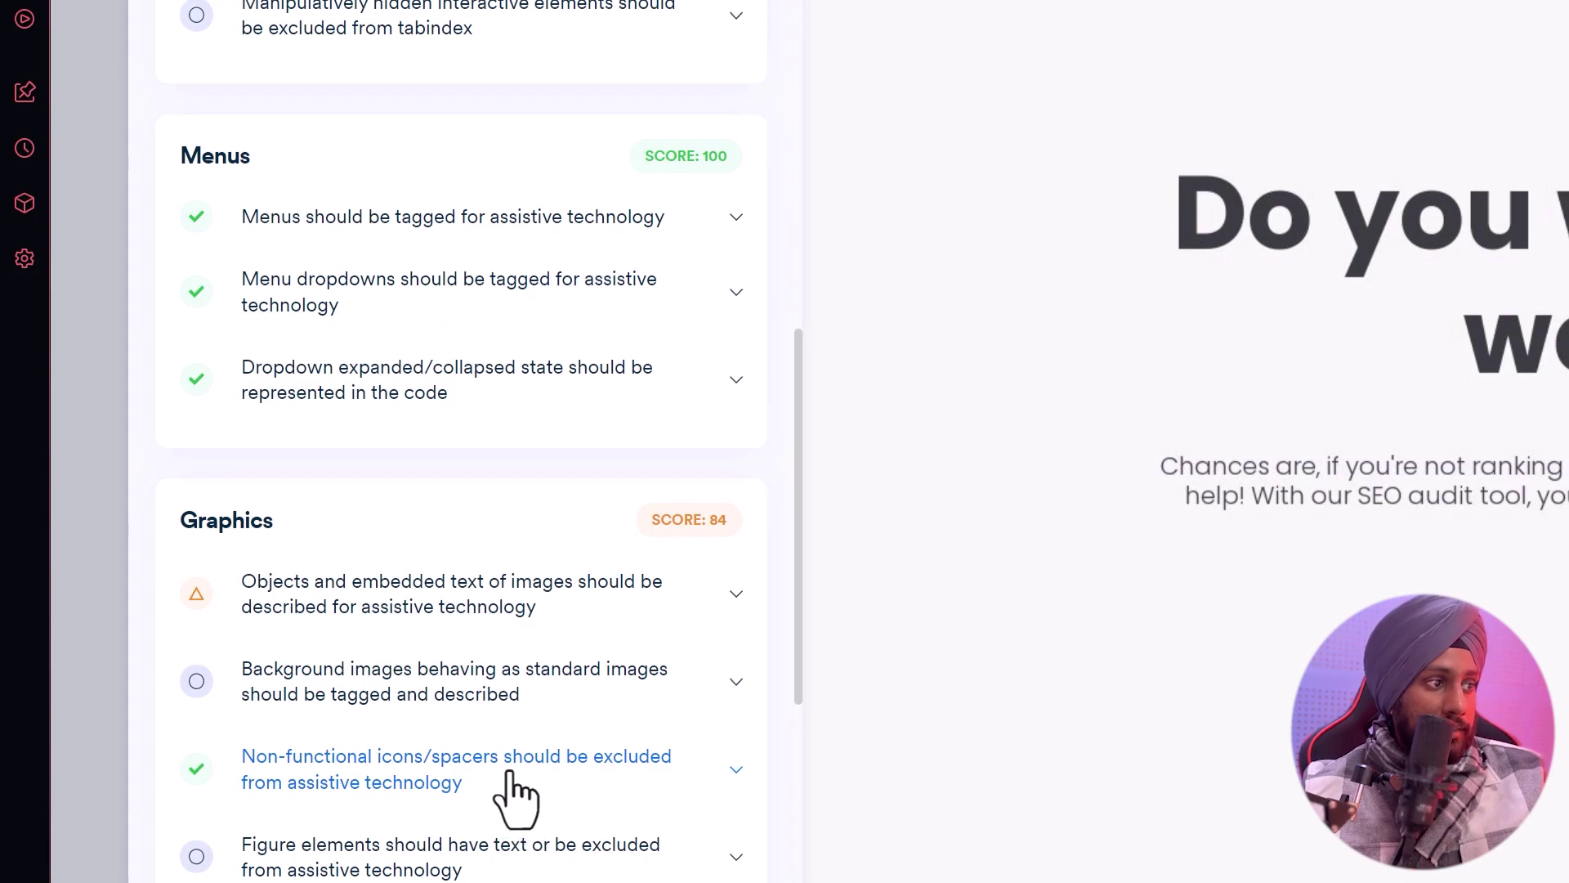
scroll(515, 785, down, 2)
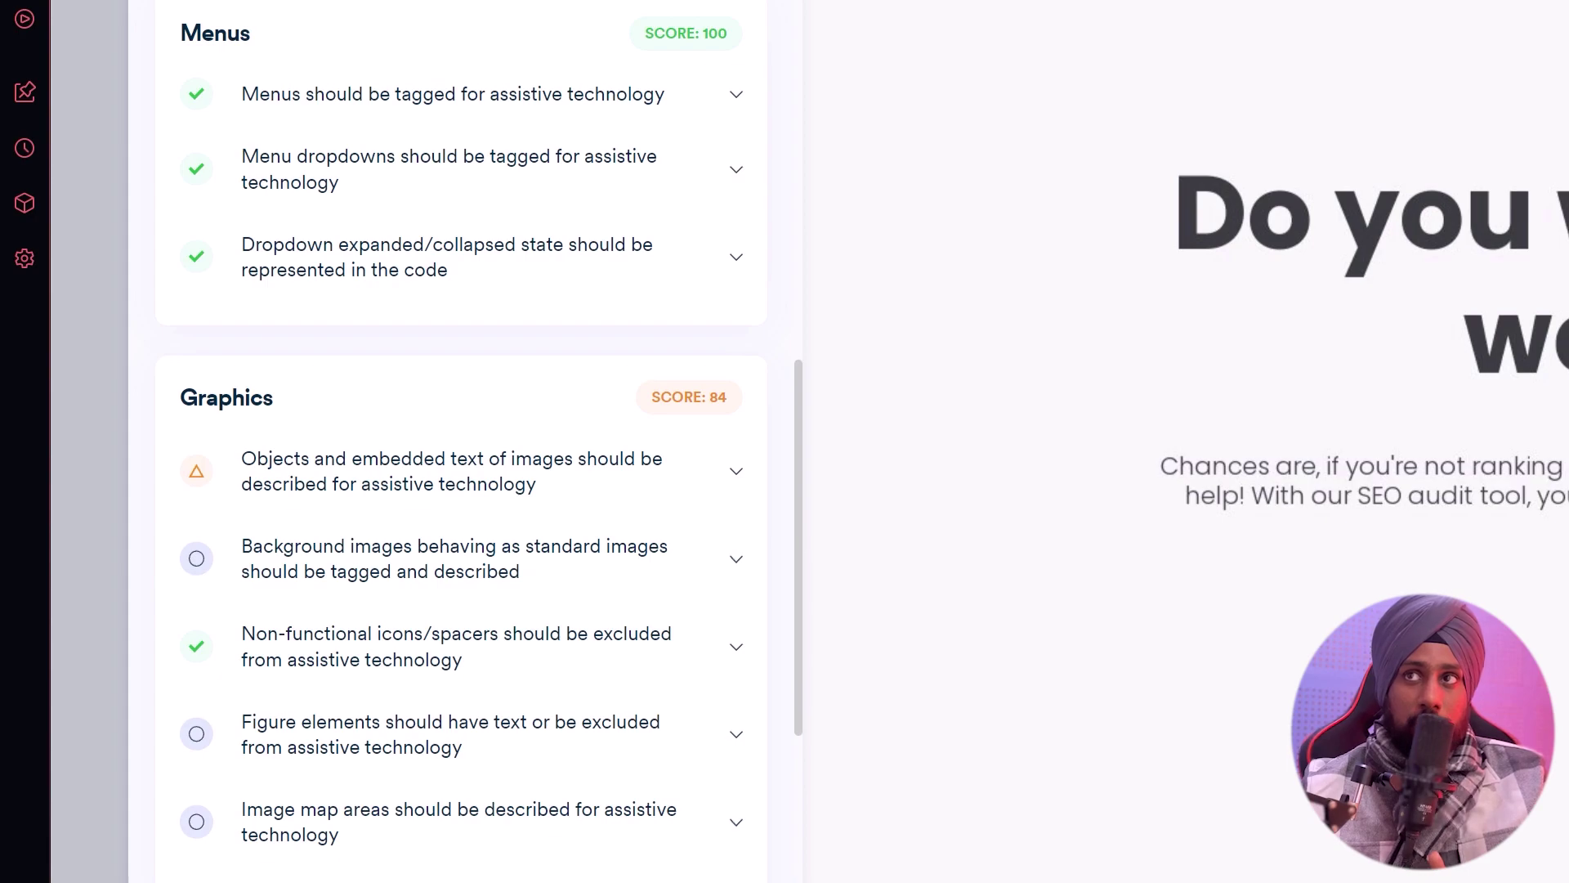
scroll(460, 441, down, 1)
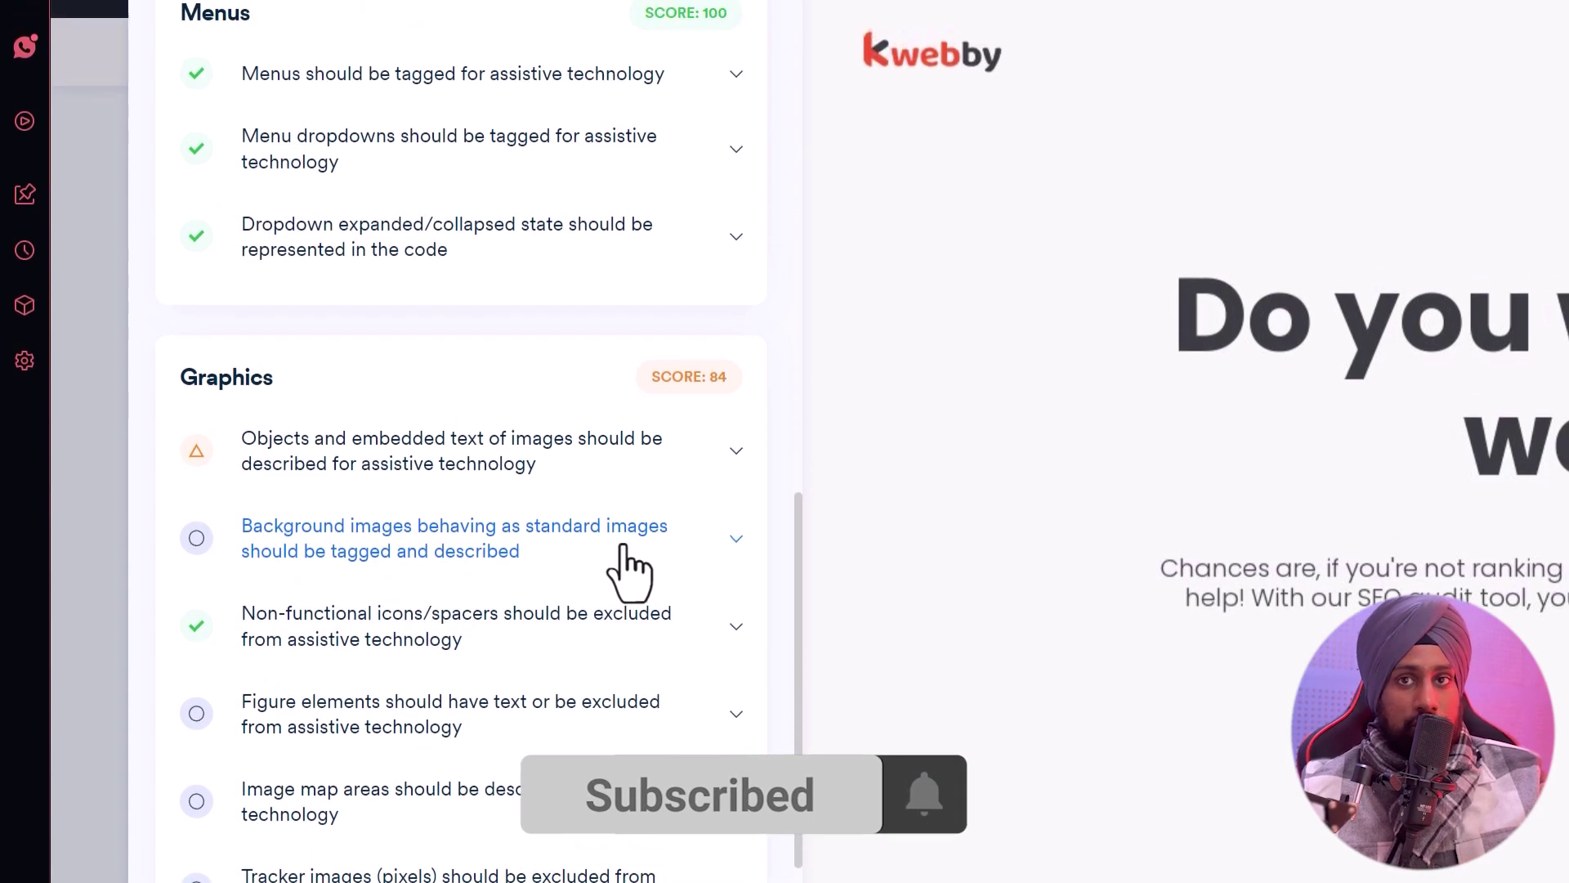
click(630, 556)
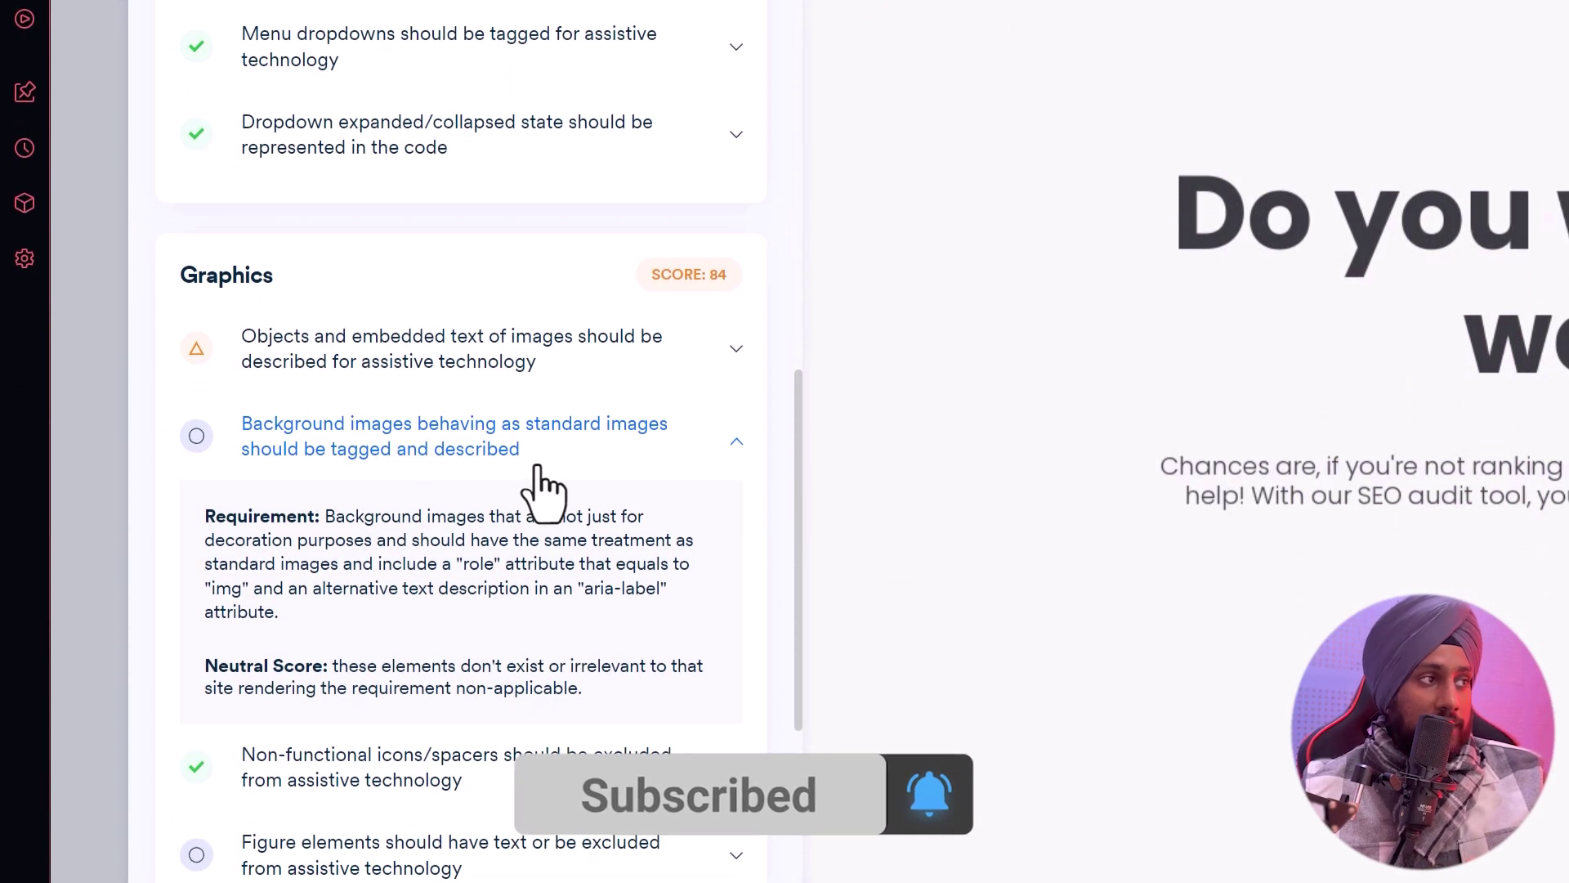
click(536, 468)
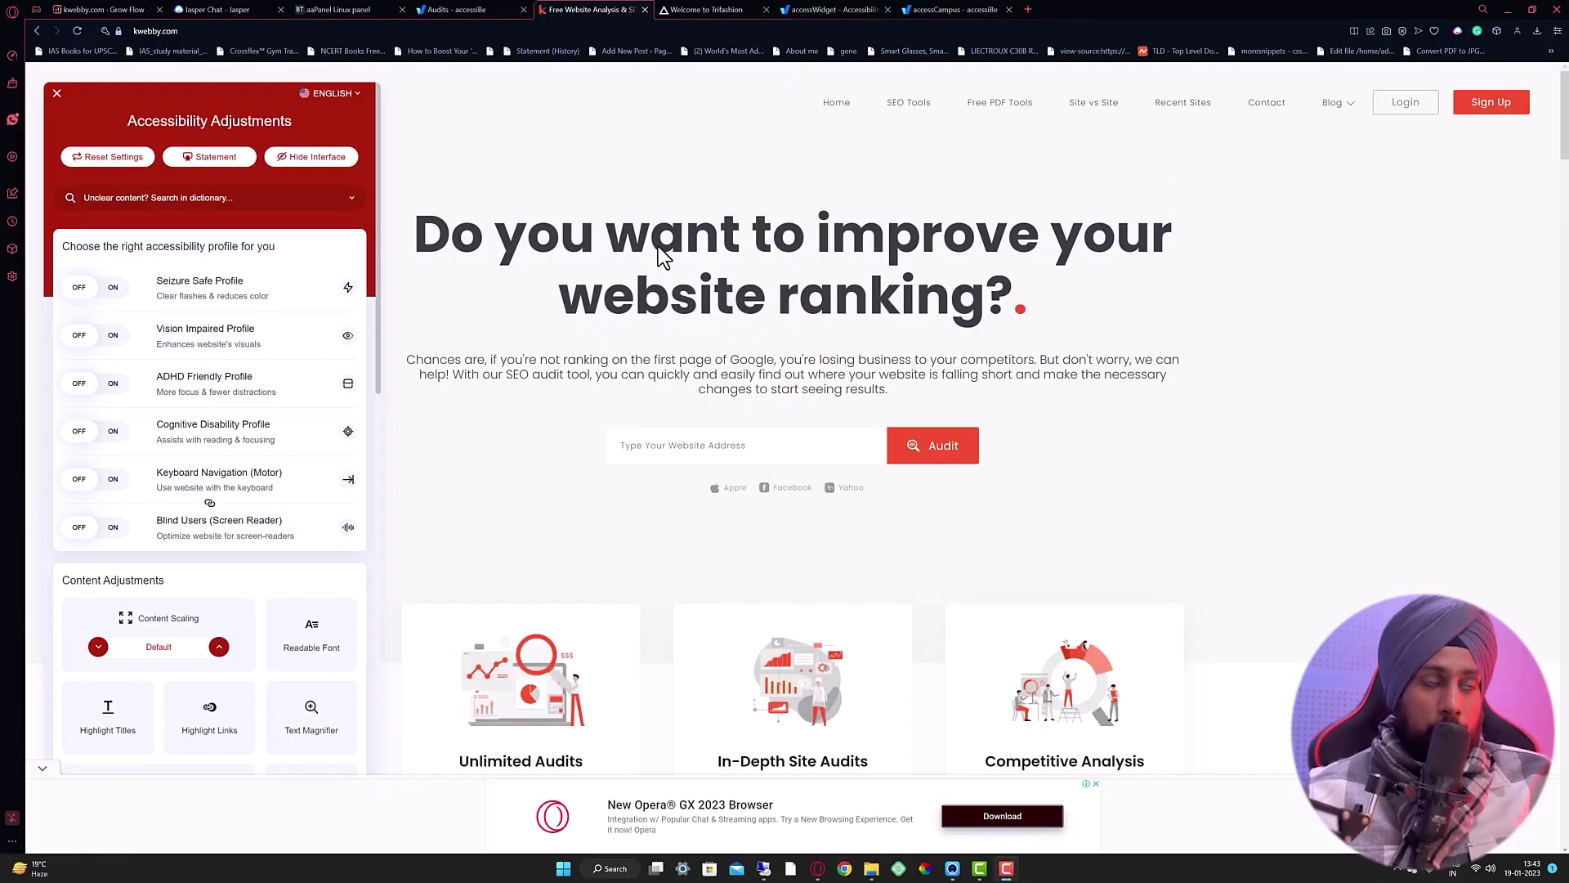
Search the kwebby.com homepage's source code for "alt" and inspect the alt text of the logo image
right_click(637, 174)
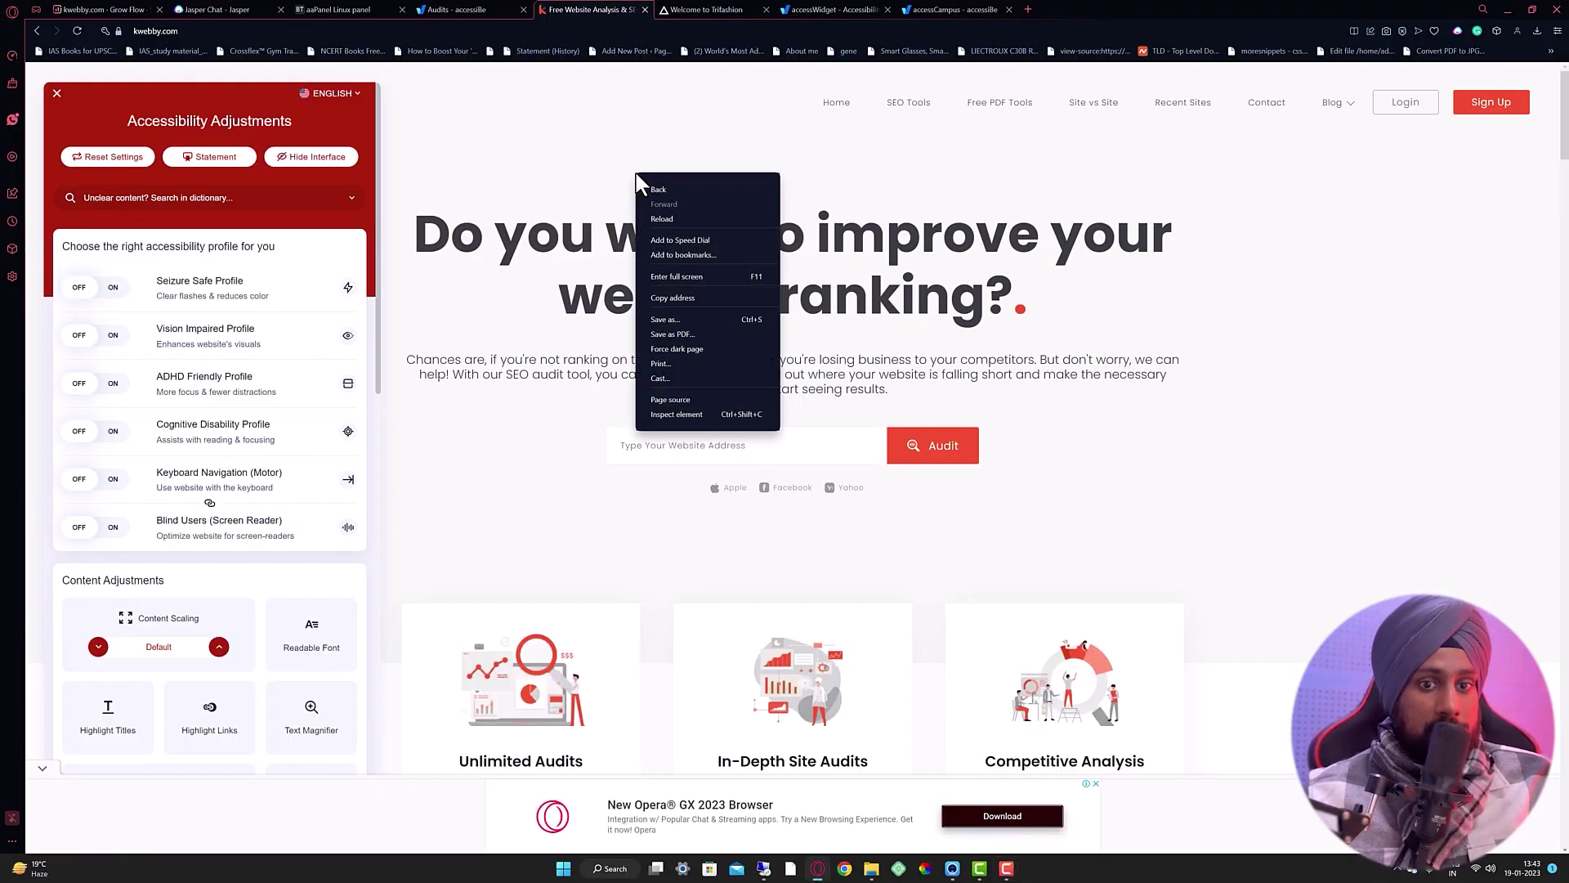
click(647, 399)
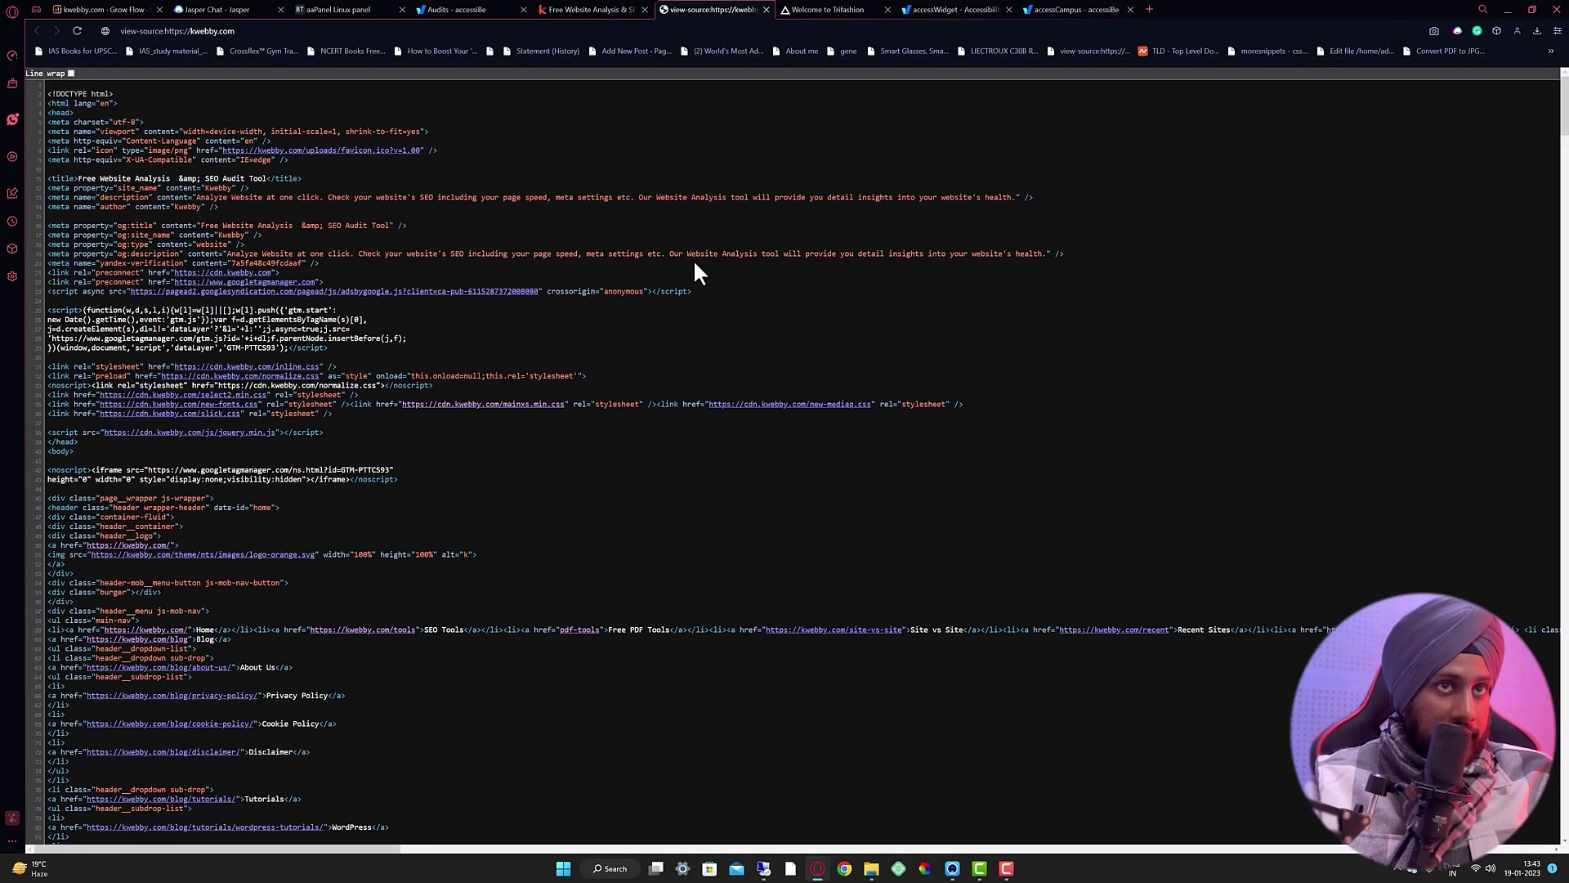
key(ctrl+f)
text(alt)
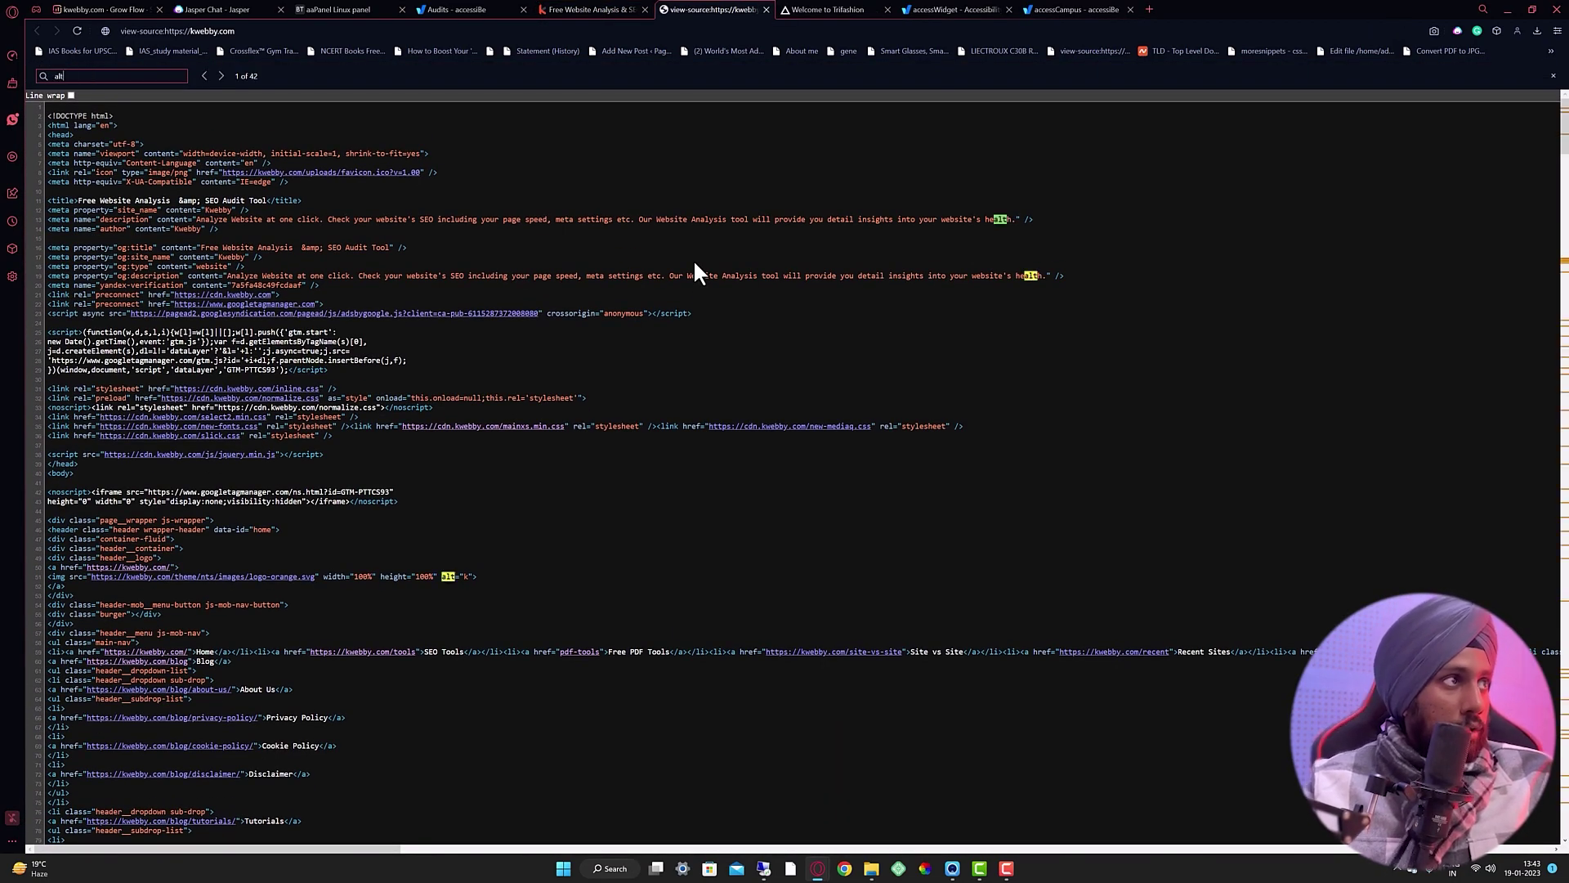
double_click(467, 577)
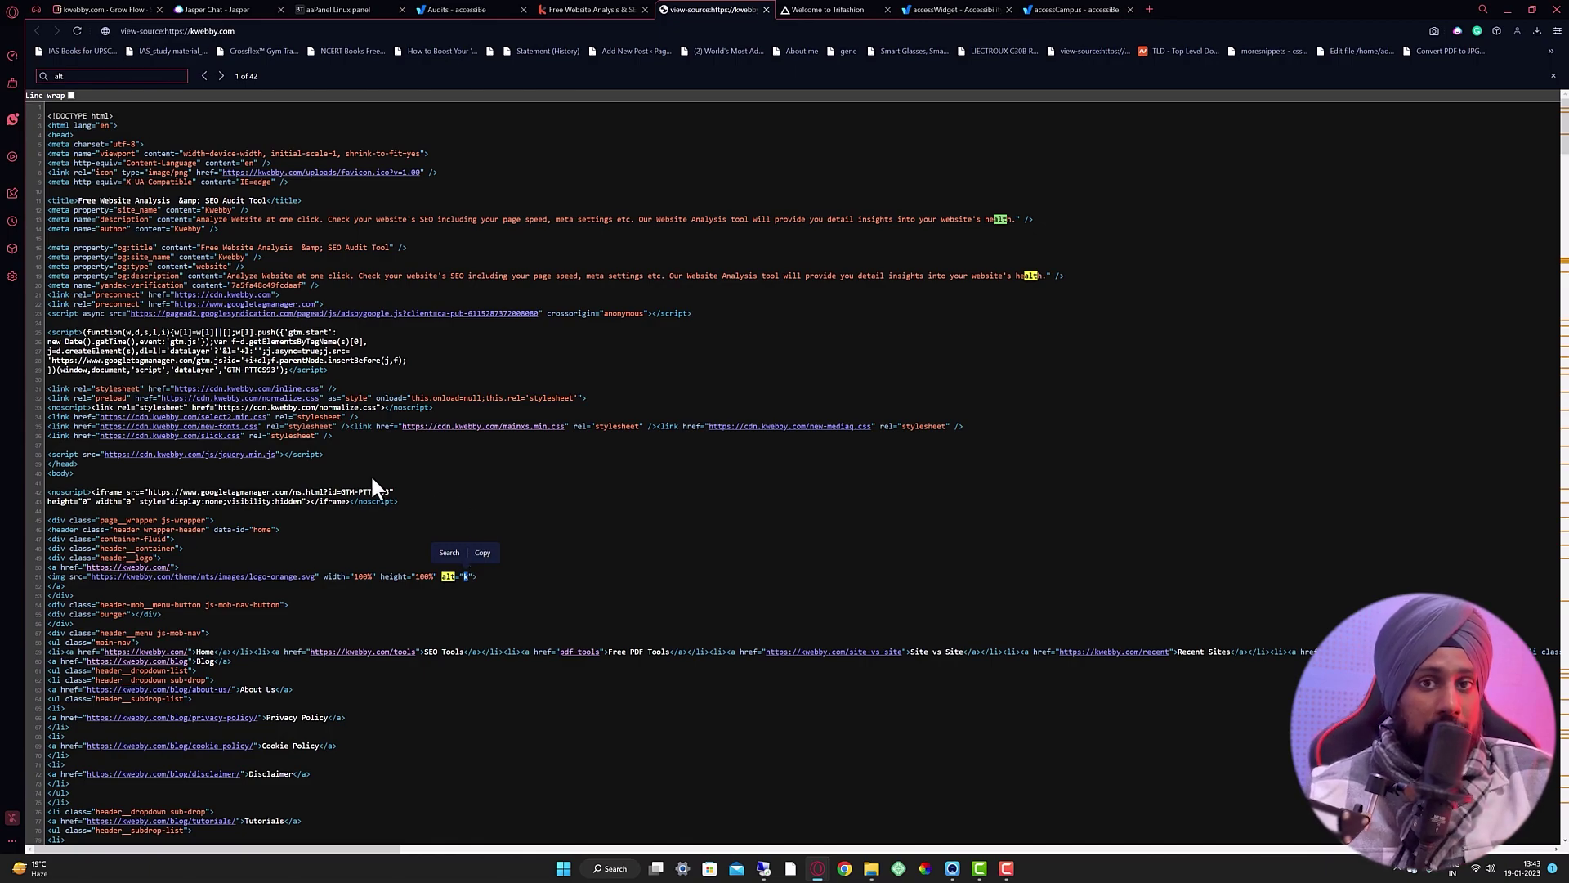
click(489, 602)
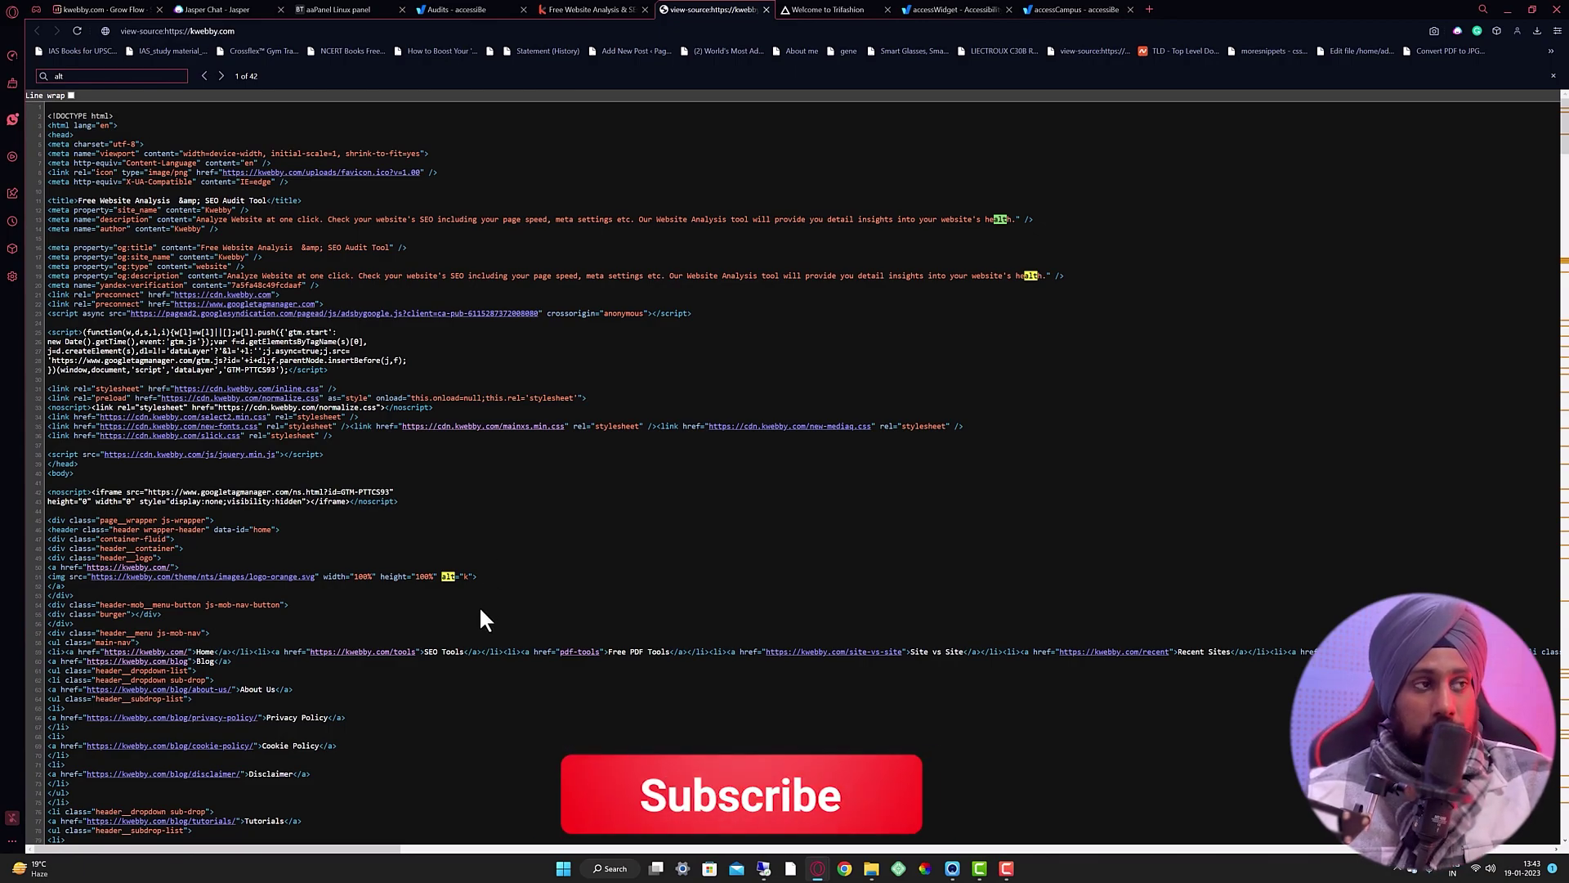
Return to the audit report and review the remaining categories from Forms down to General
click(624, 10)
click(489, 2)
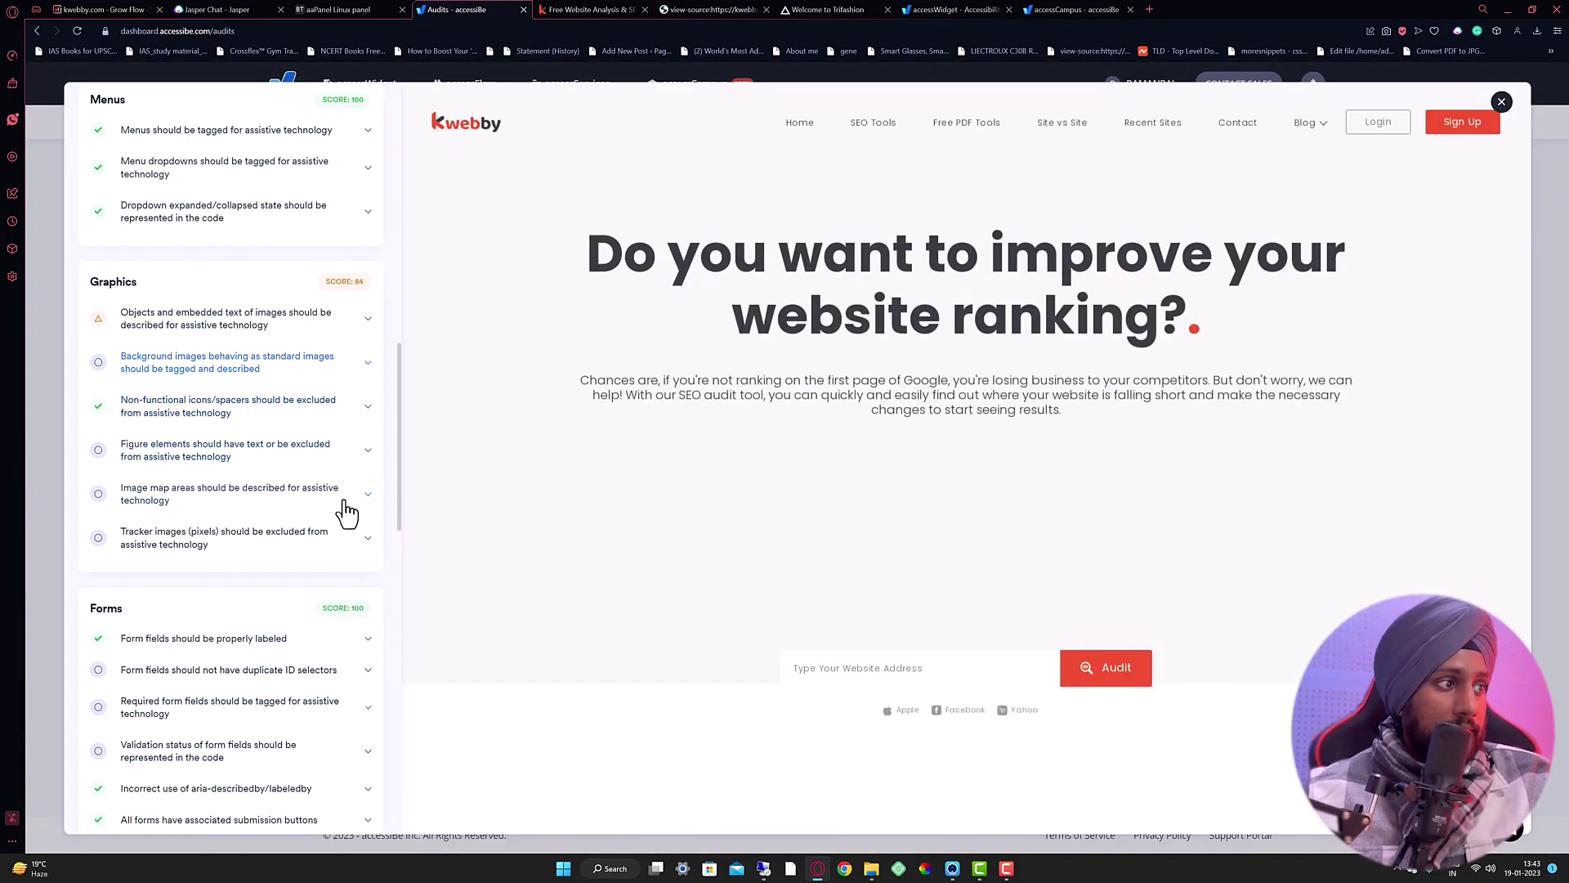
scroll(346, 511, down, 6)
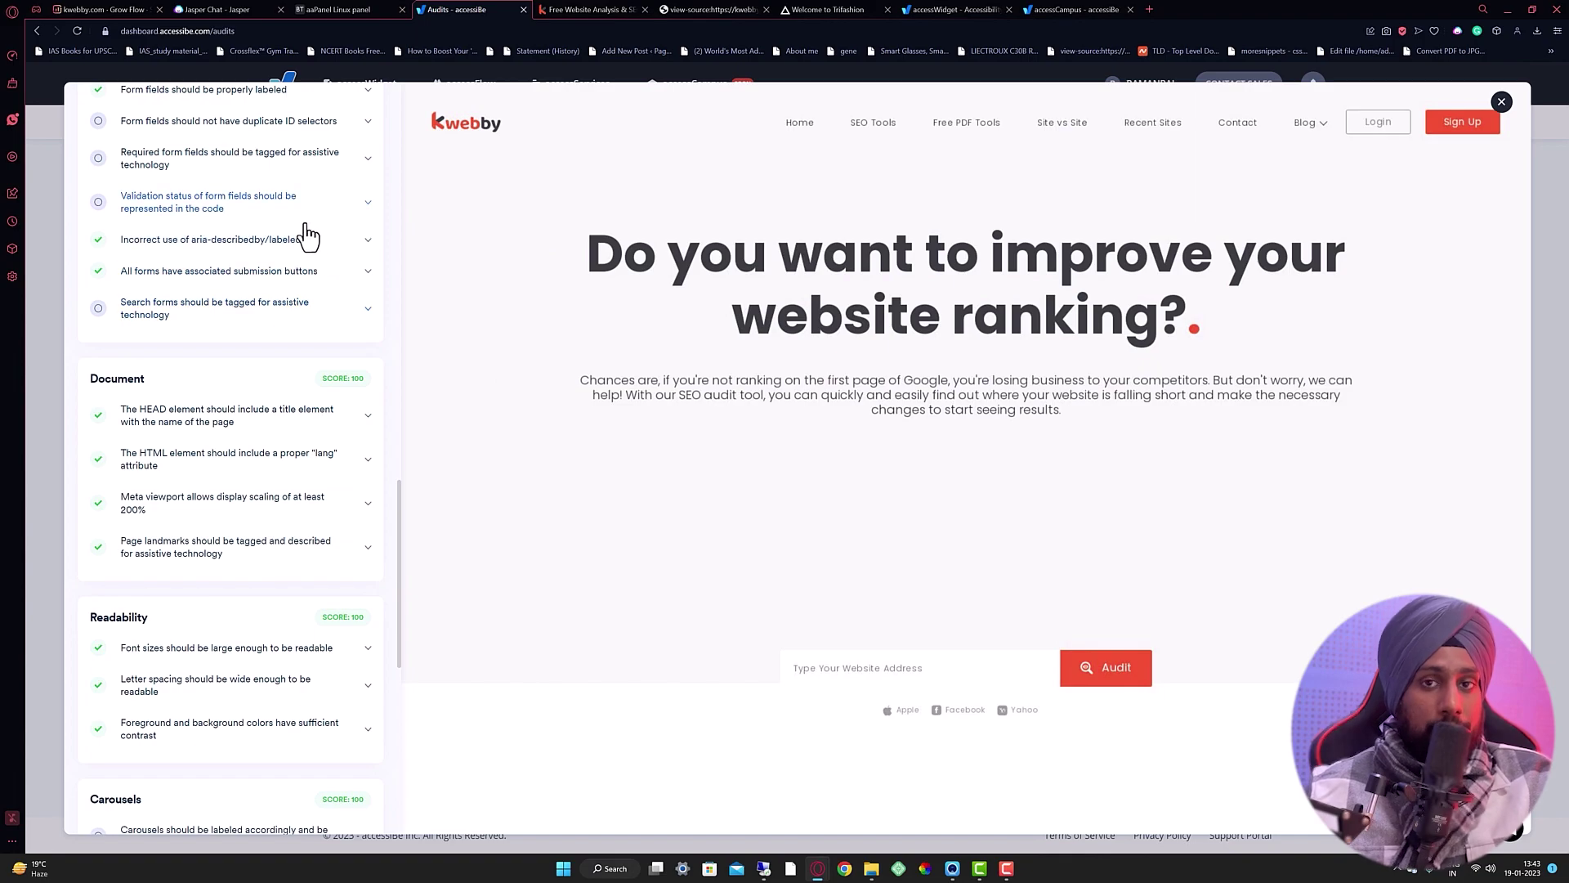
scroll(306, 428, down, 7)
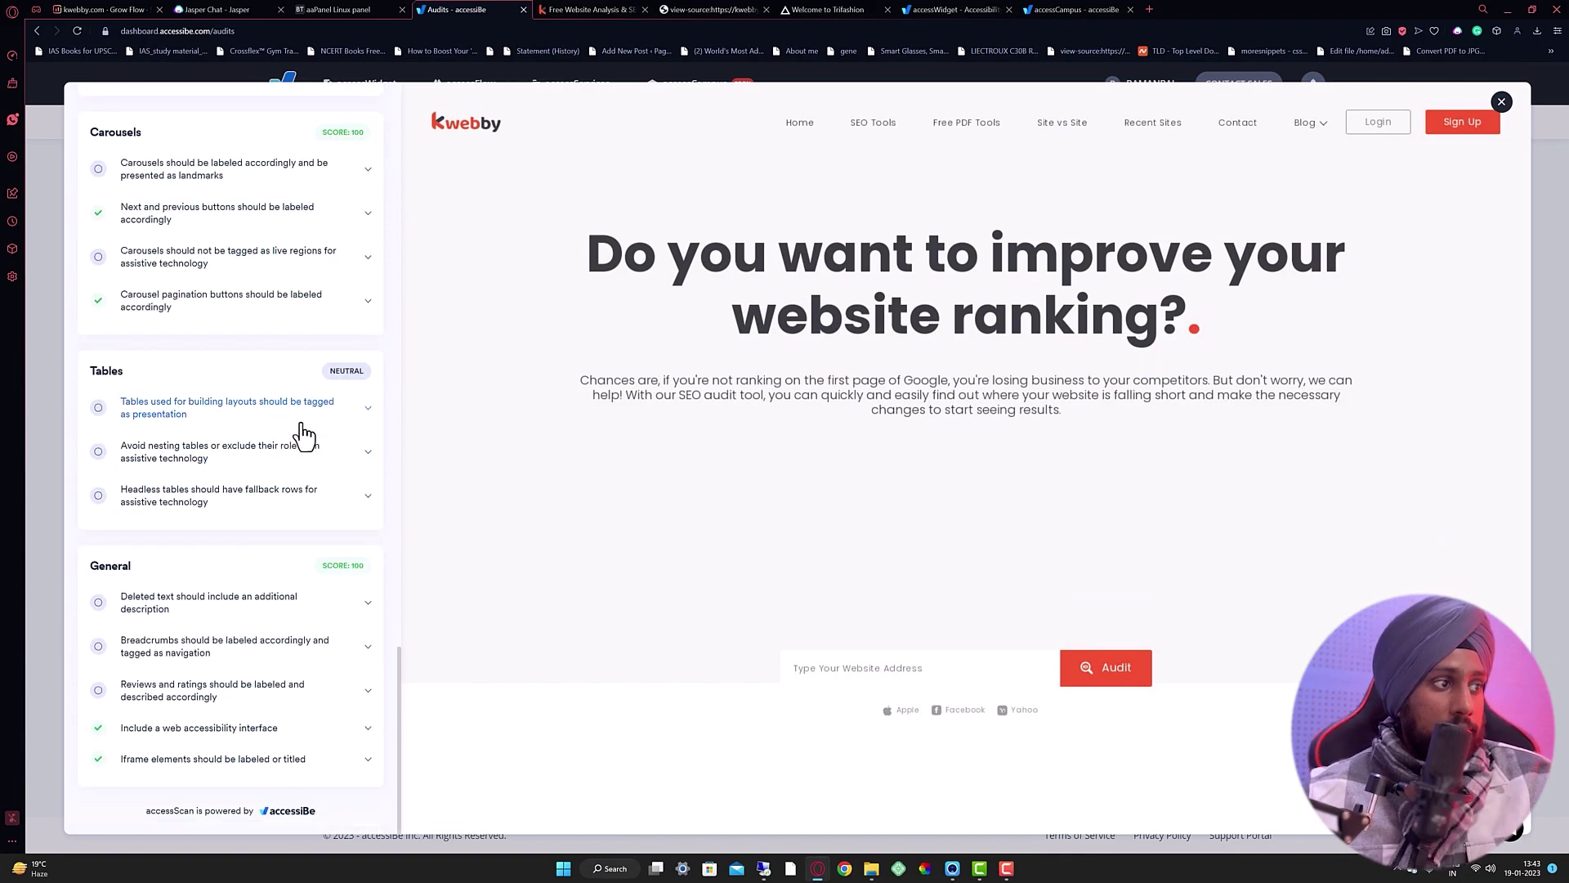
scroll(301, 432, up, 7)
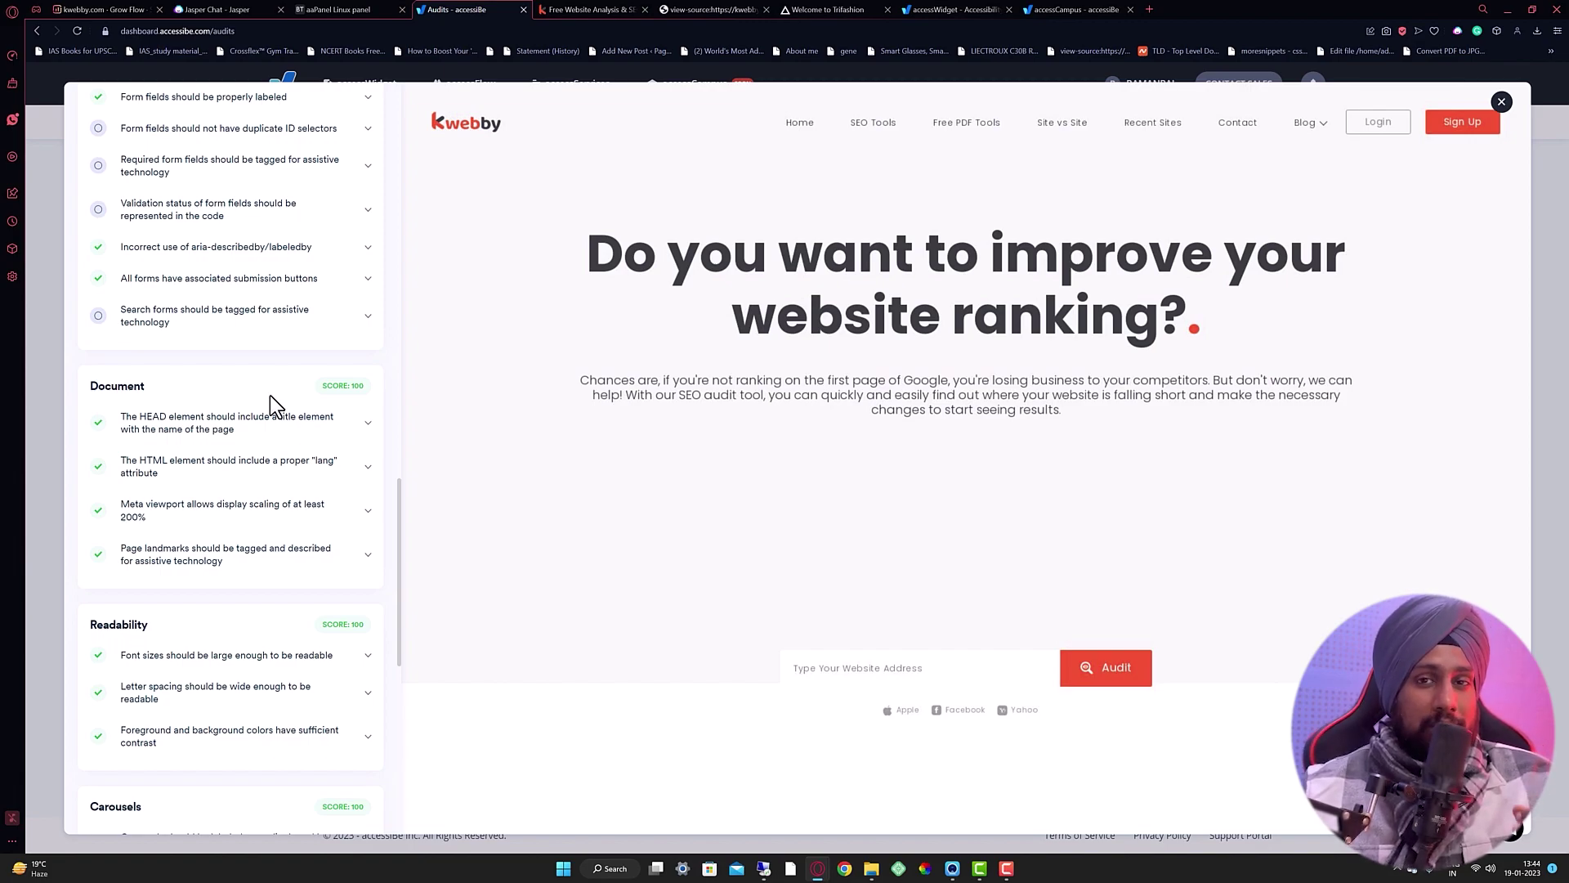
Open the WordPress dashboard at kwebby.co/wp-admin/ in place of the Trifashion demo page
click(817, 9)
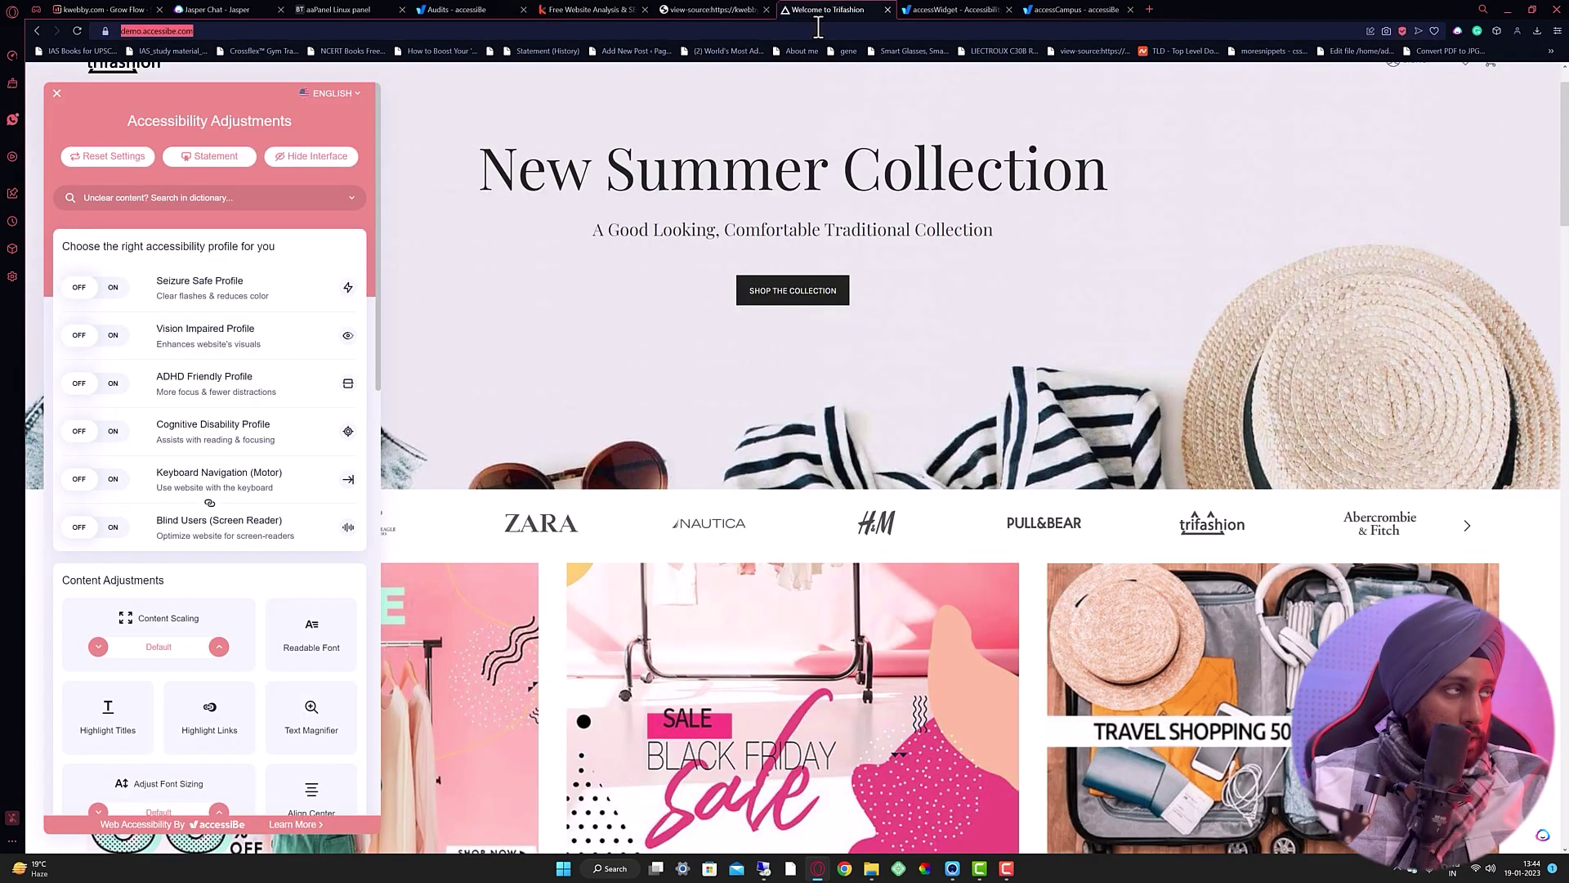
text(kwebb)
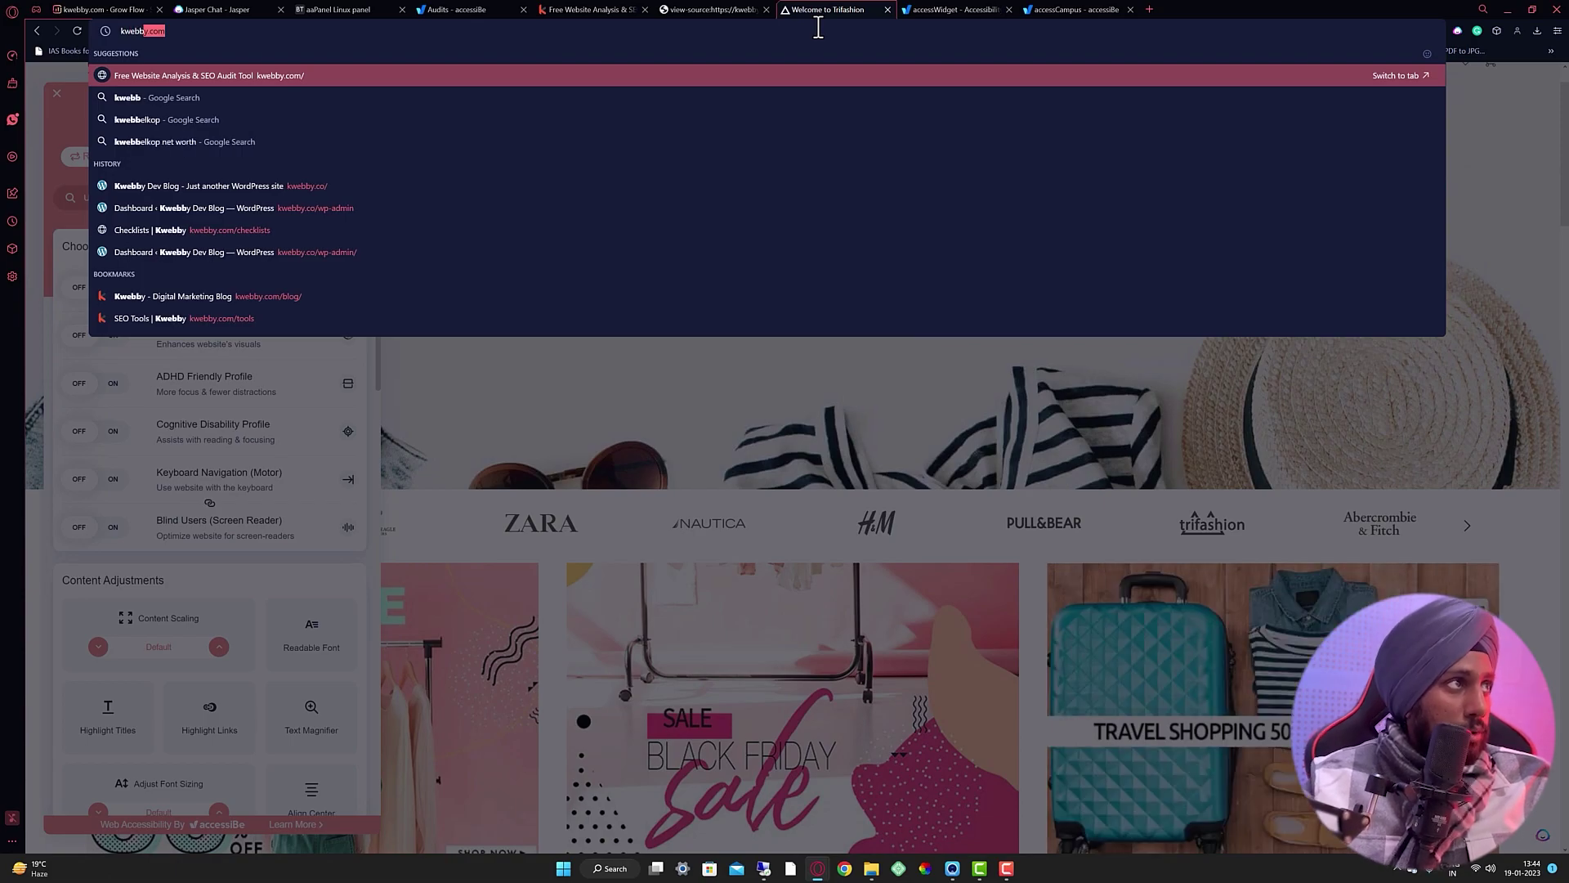
text(y.co/)
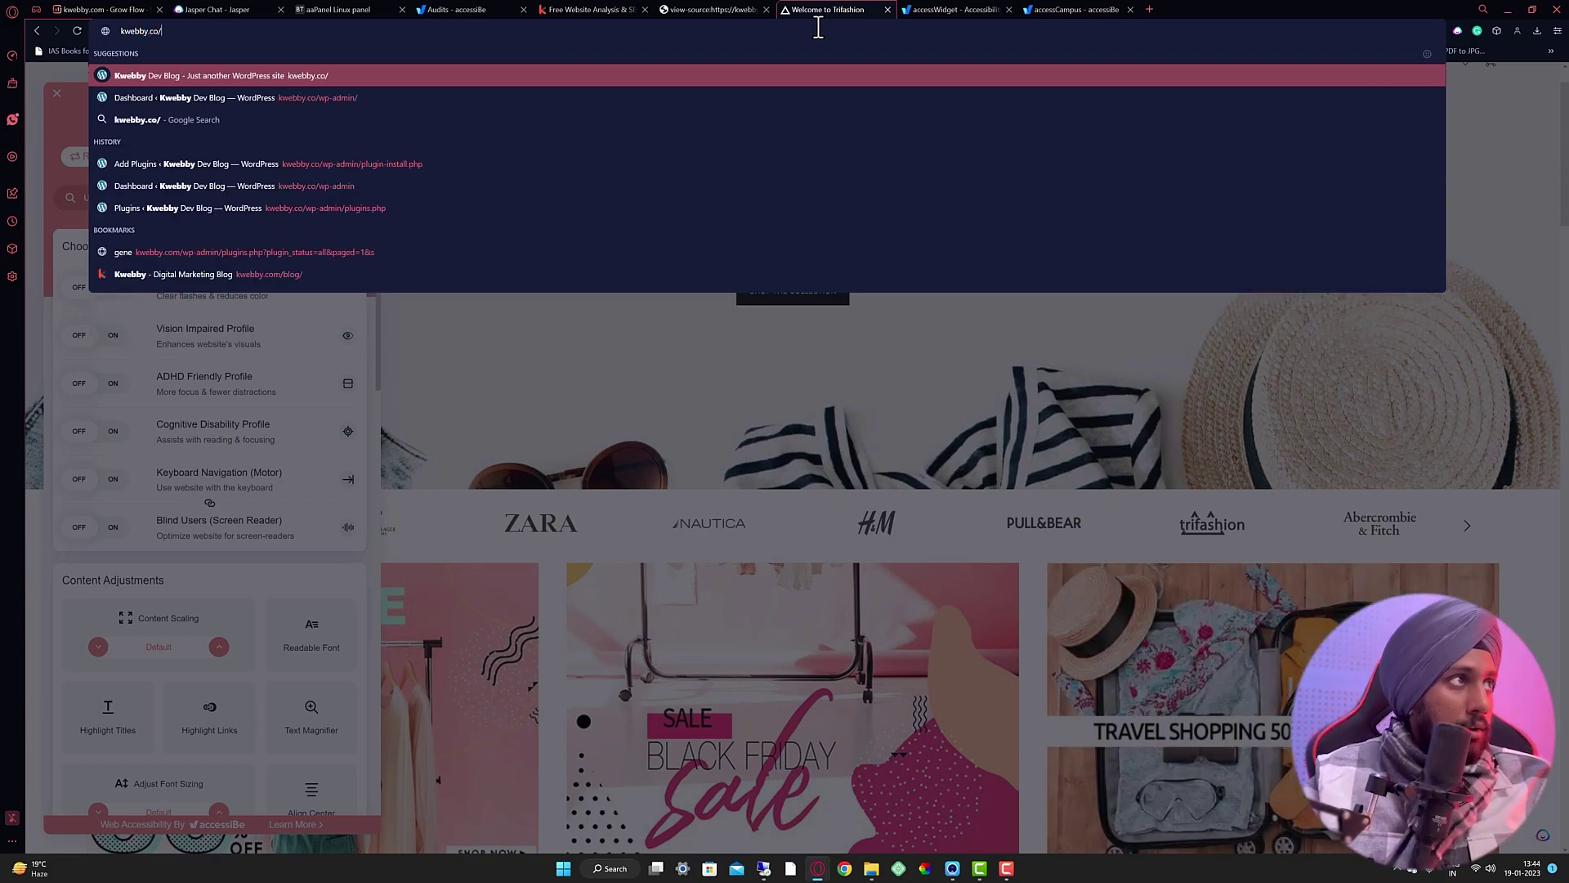
key(Down)
key(Return)
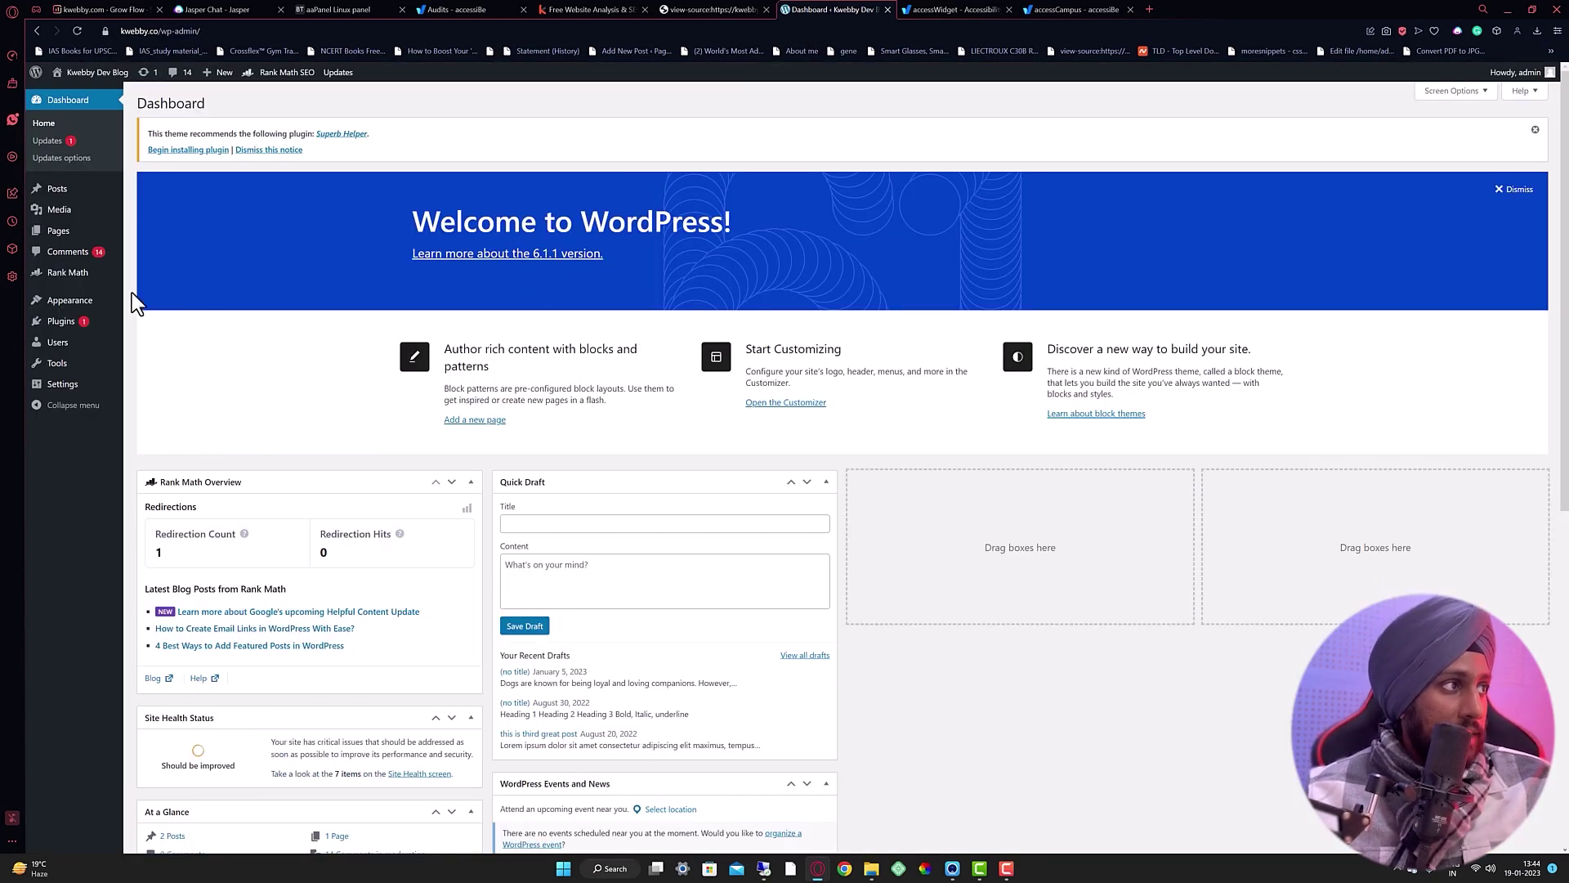
Open the NewsPaperly theme's footer.php in the WordPress theme file editor
mouse_move(92, 308)
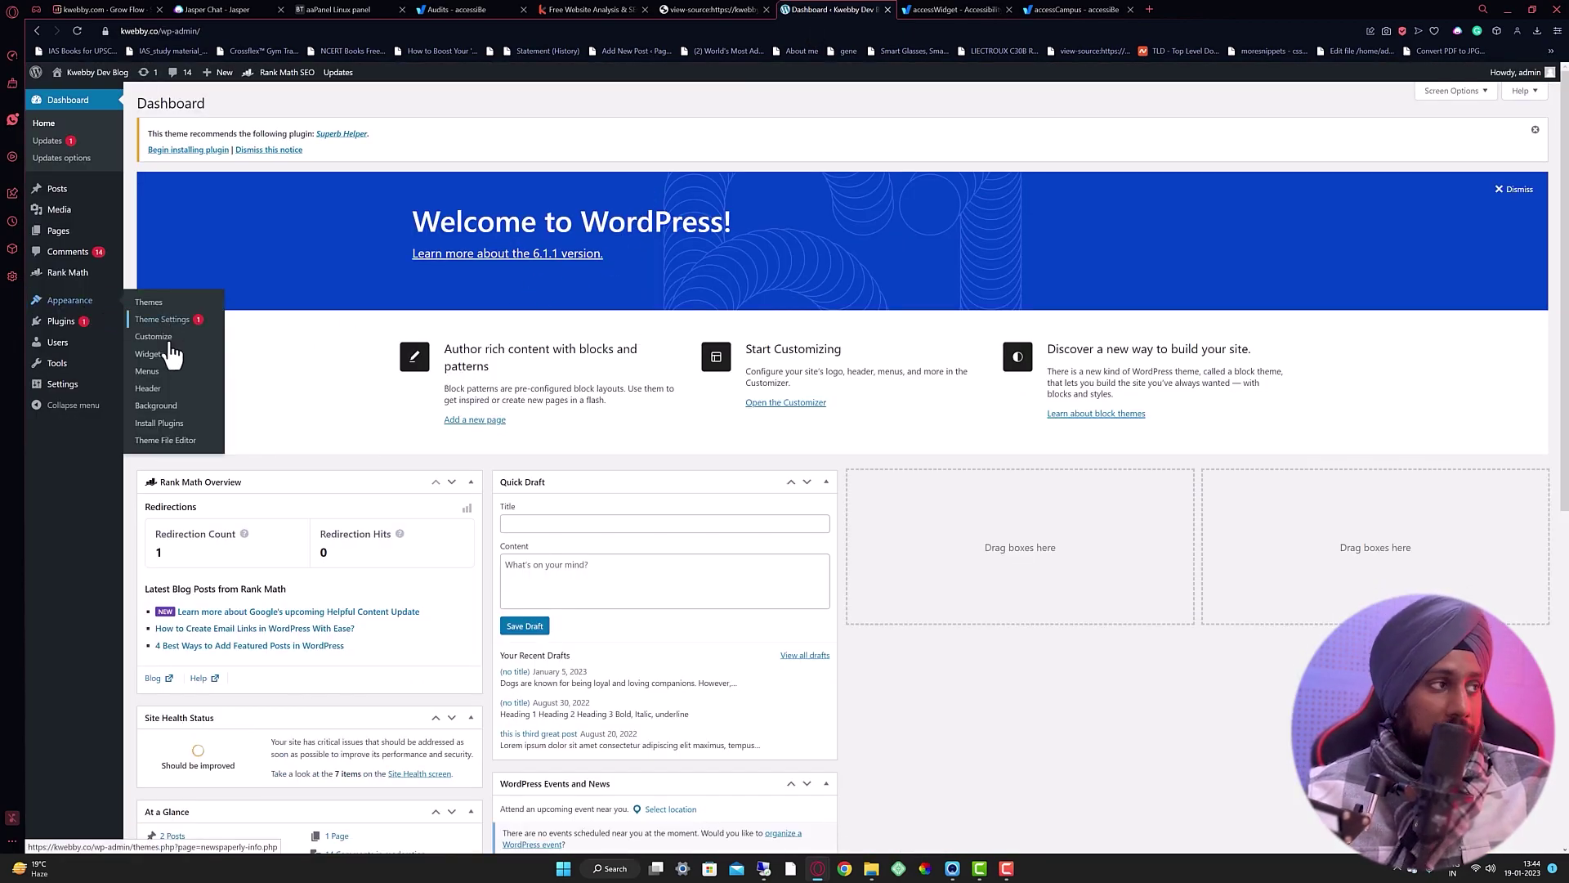
click(167, 440)
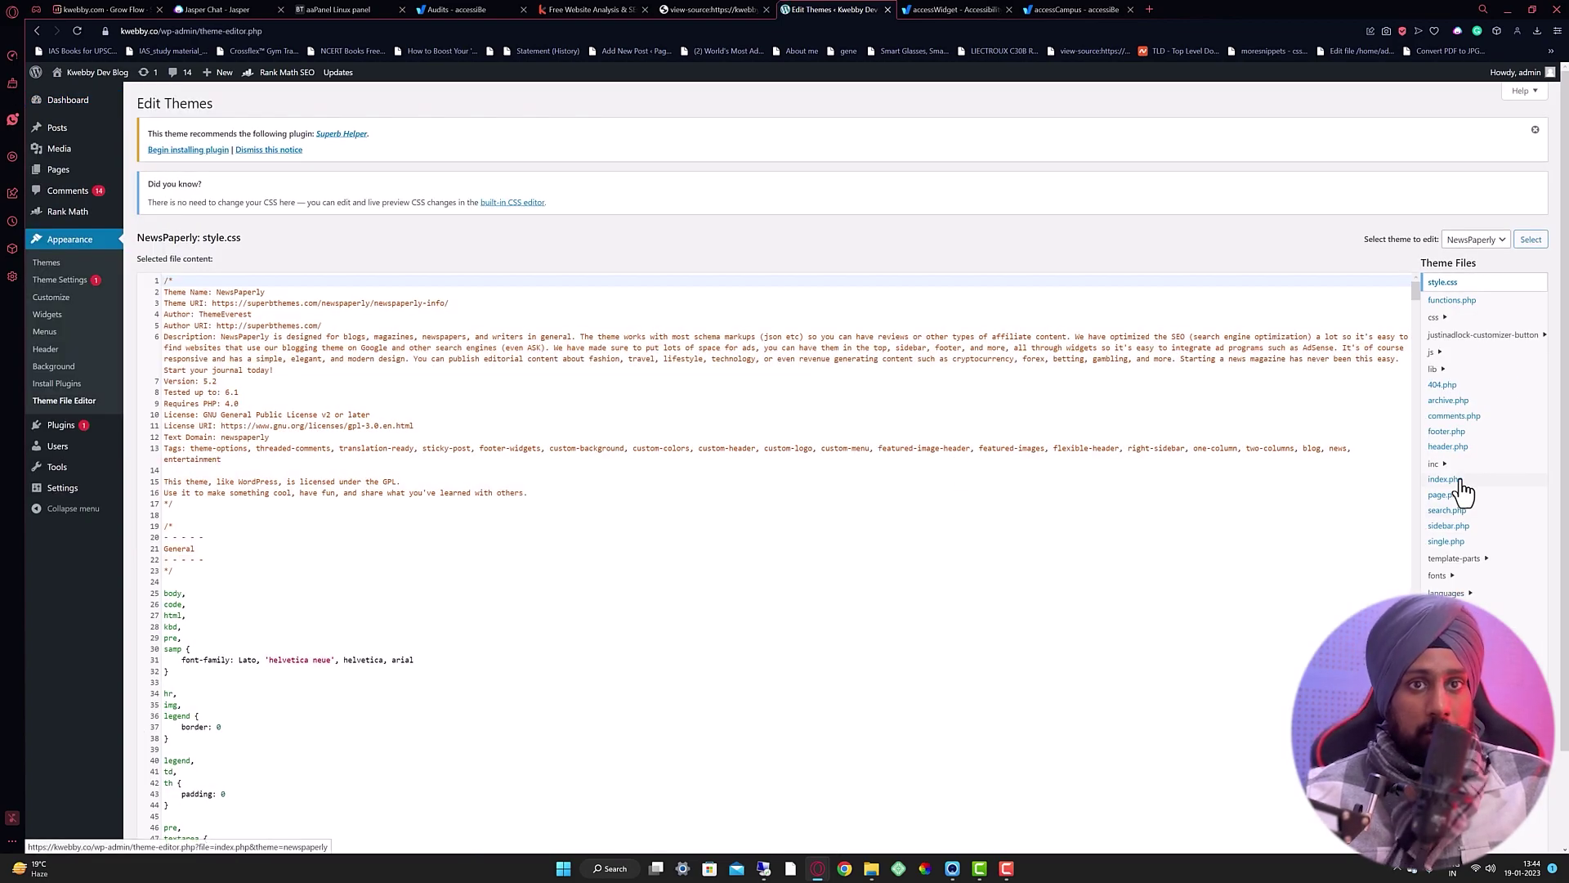
click(1454, 558)
scroll(1460, 539, down, 2)
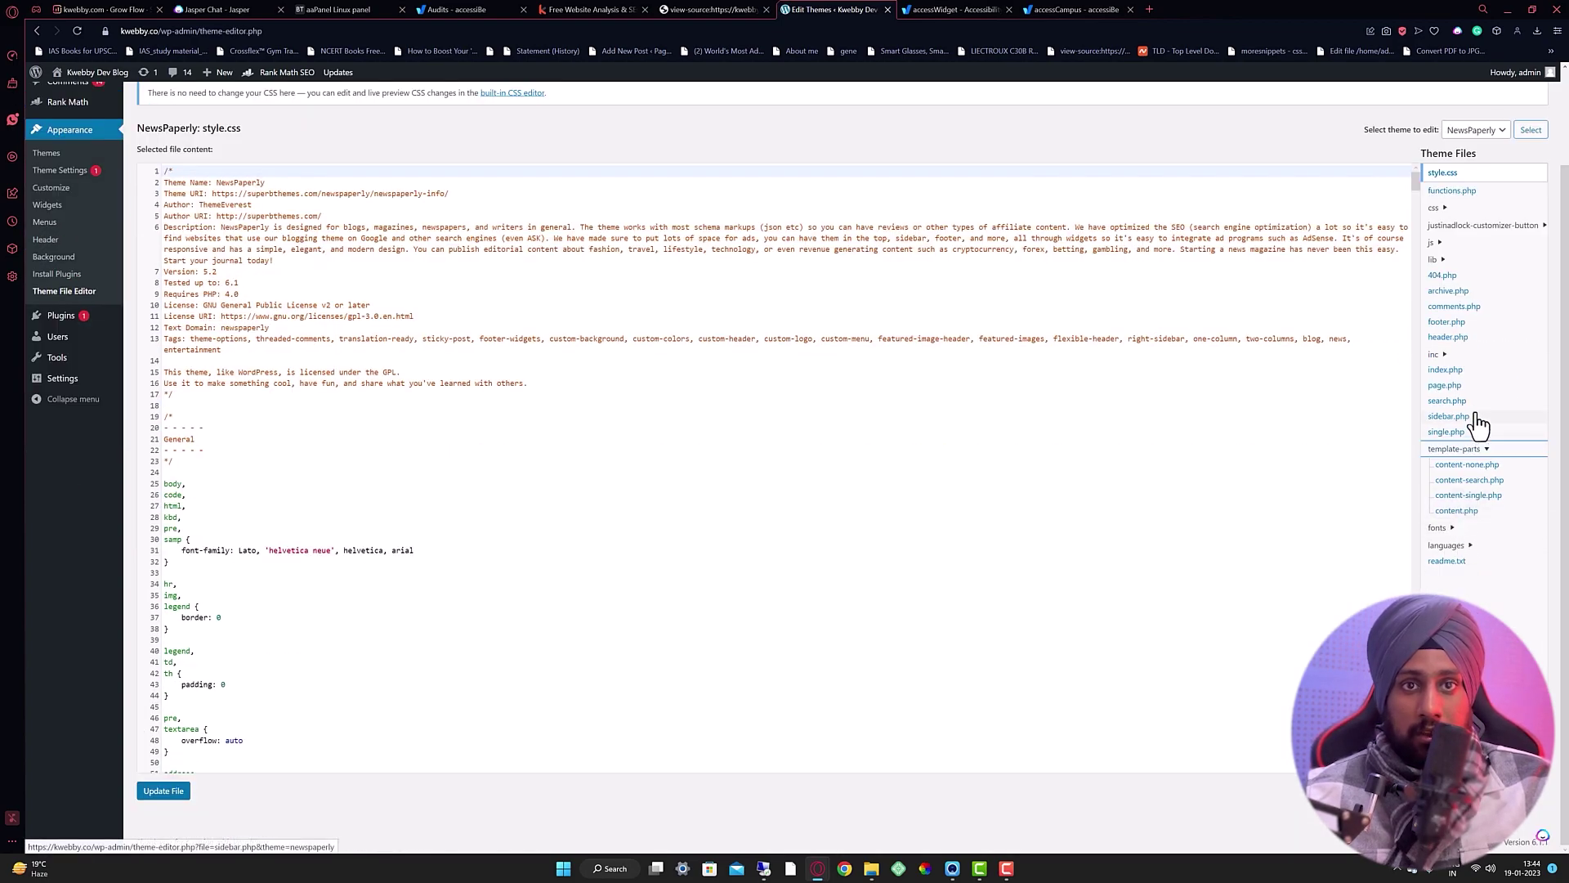
click(1461, 324)
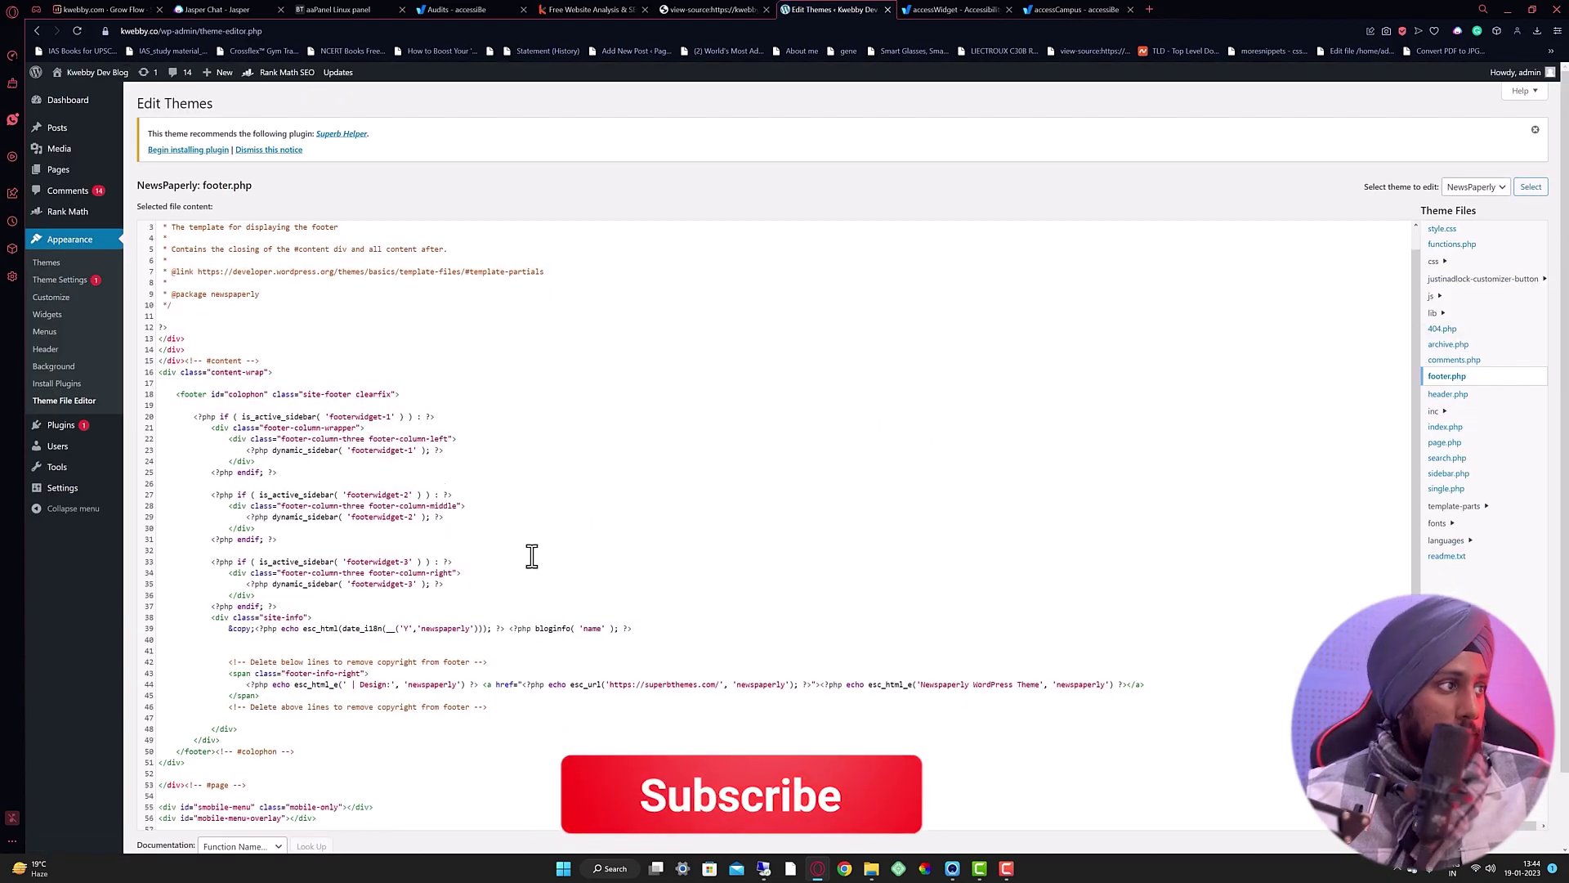
Insert an empty line after the wp_footer() call, just before the closing body tag of footer.php
scroll(531, 556, down, 3)
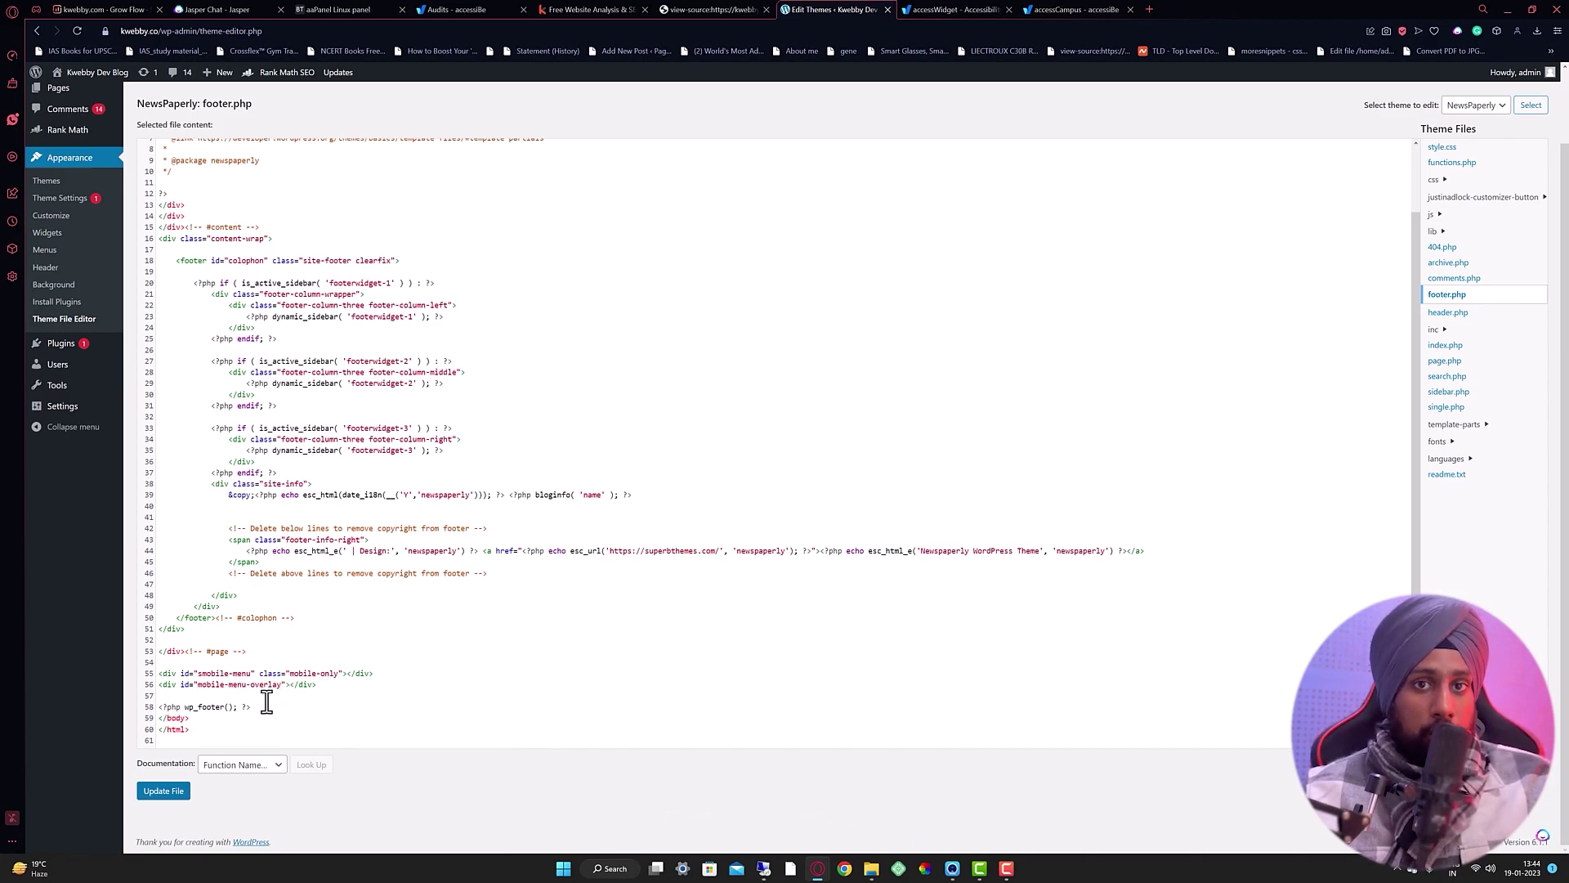
click(269, 706)
key(Return)
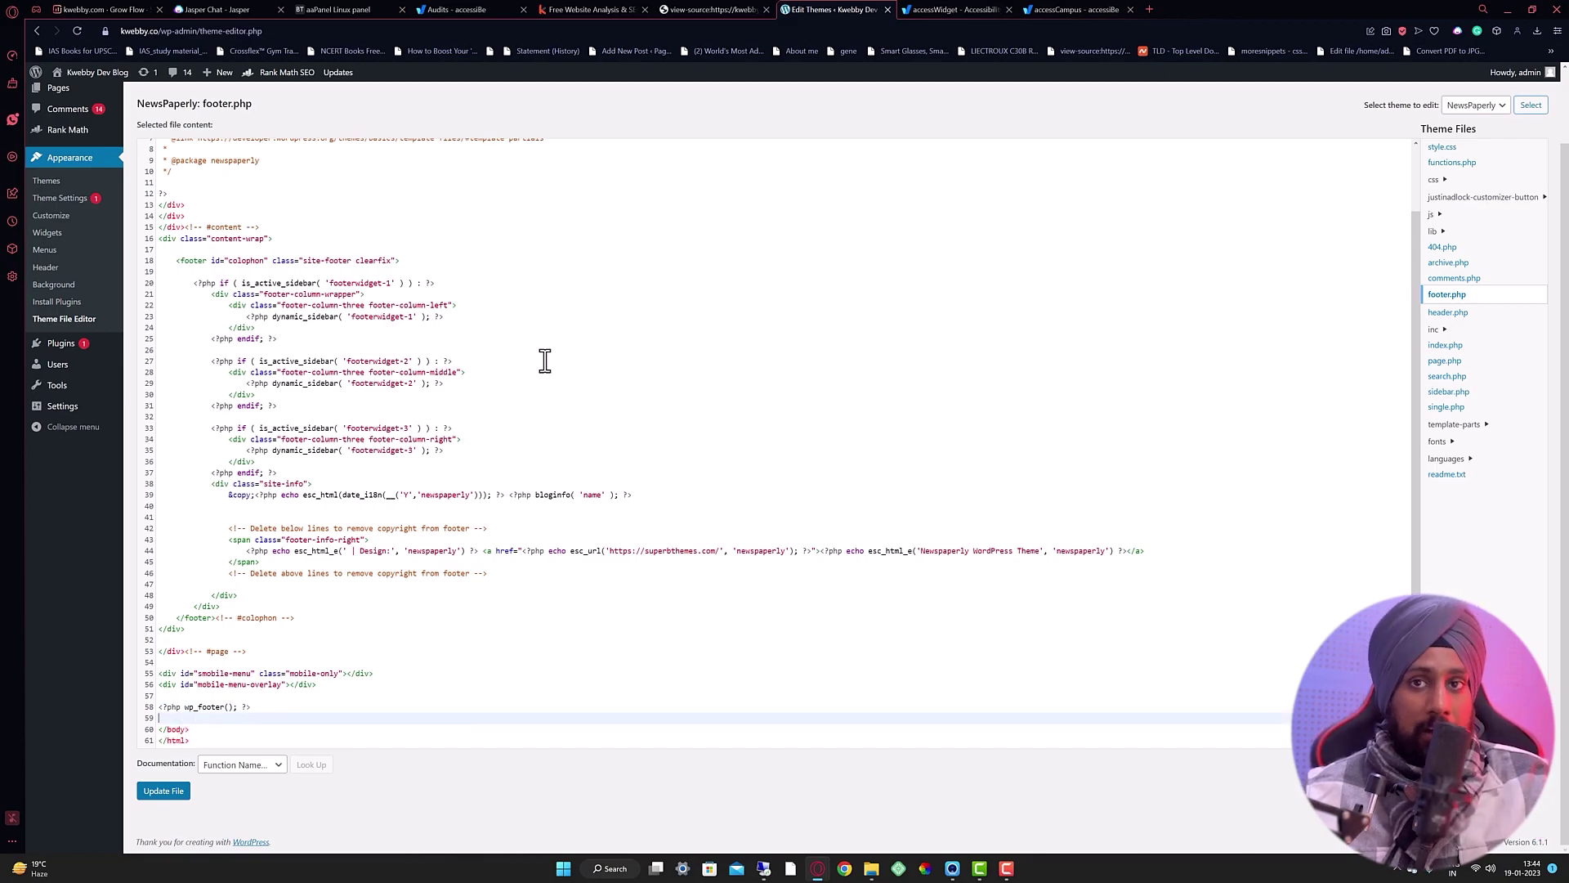
Close the audit report and copy the Quick & Basic Installation script from the accessiBe installation page
click(454, 9)
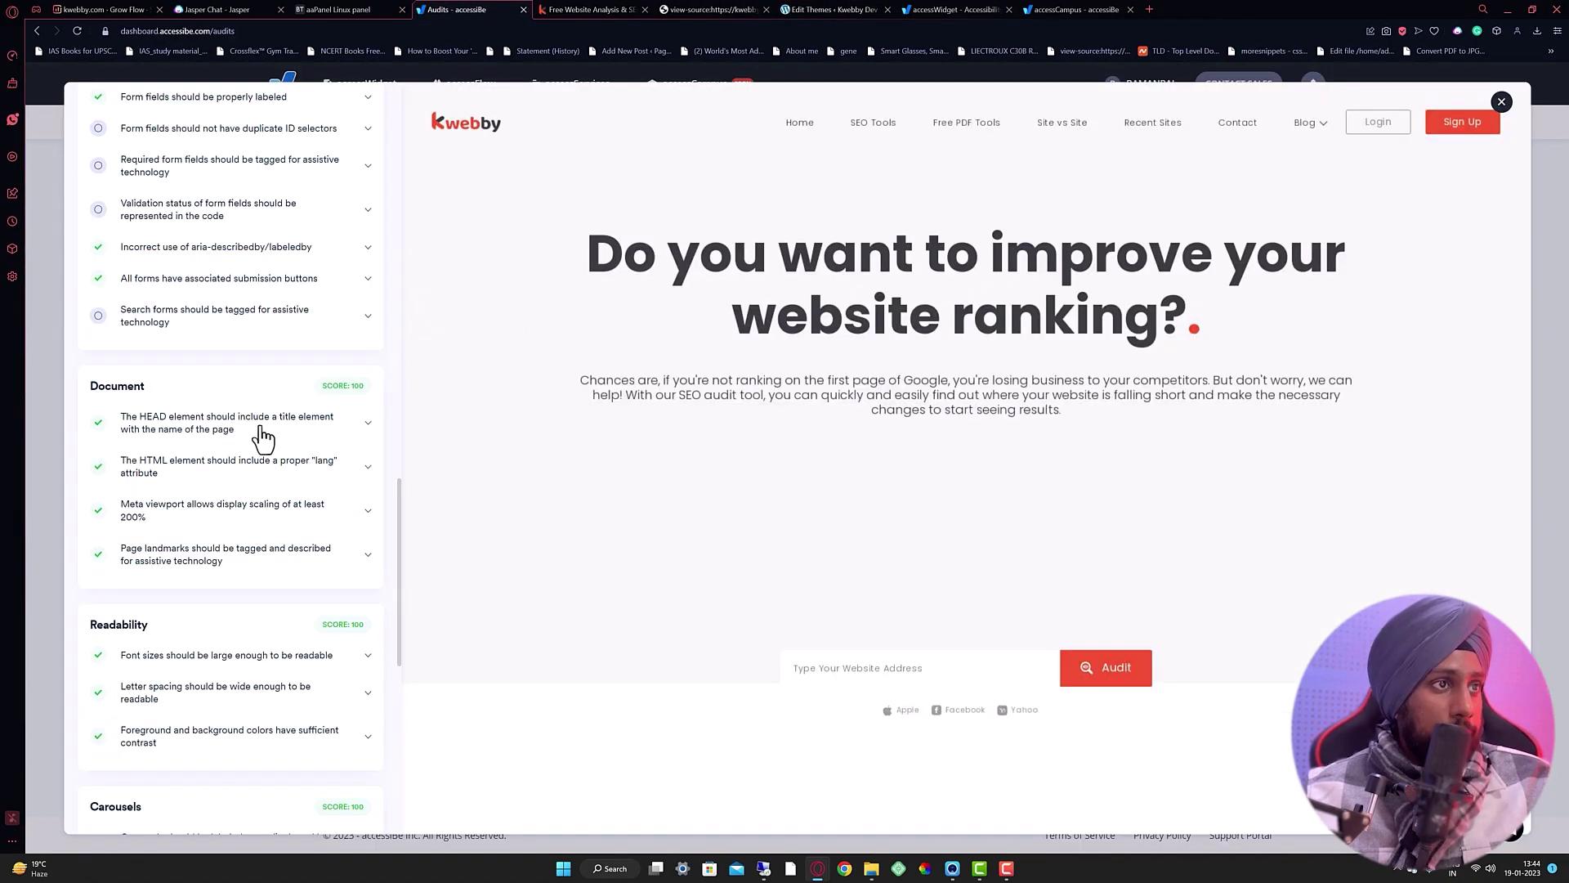
click(1500, 103)
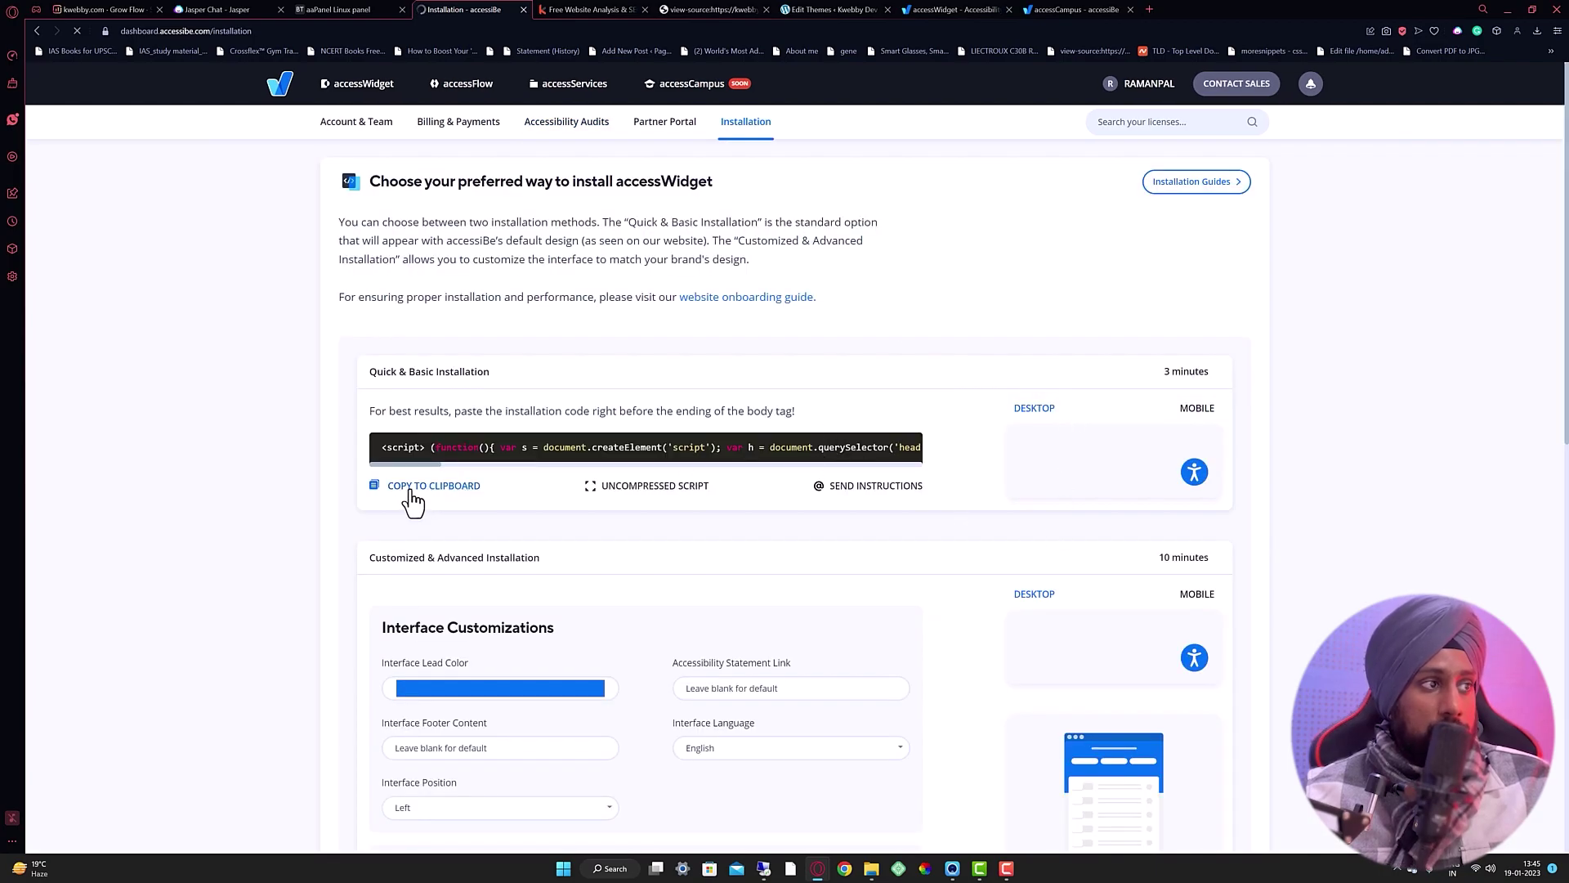
click(425, 475)
Return to footer.php in the WordPress editor and paste the accessiBe script on the empty line before the closing body tag
click(710, 10)
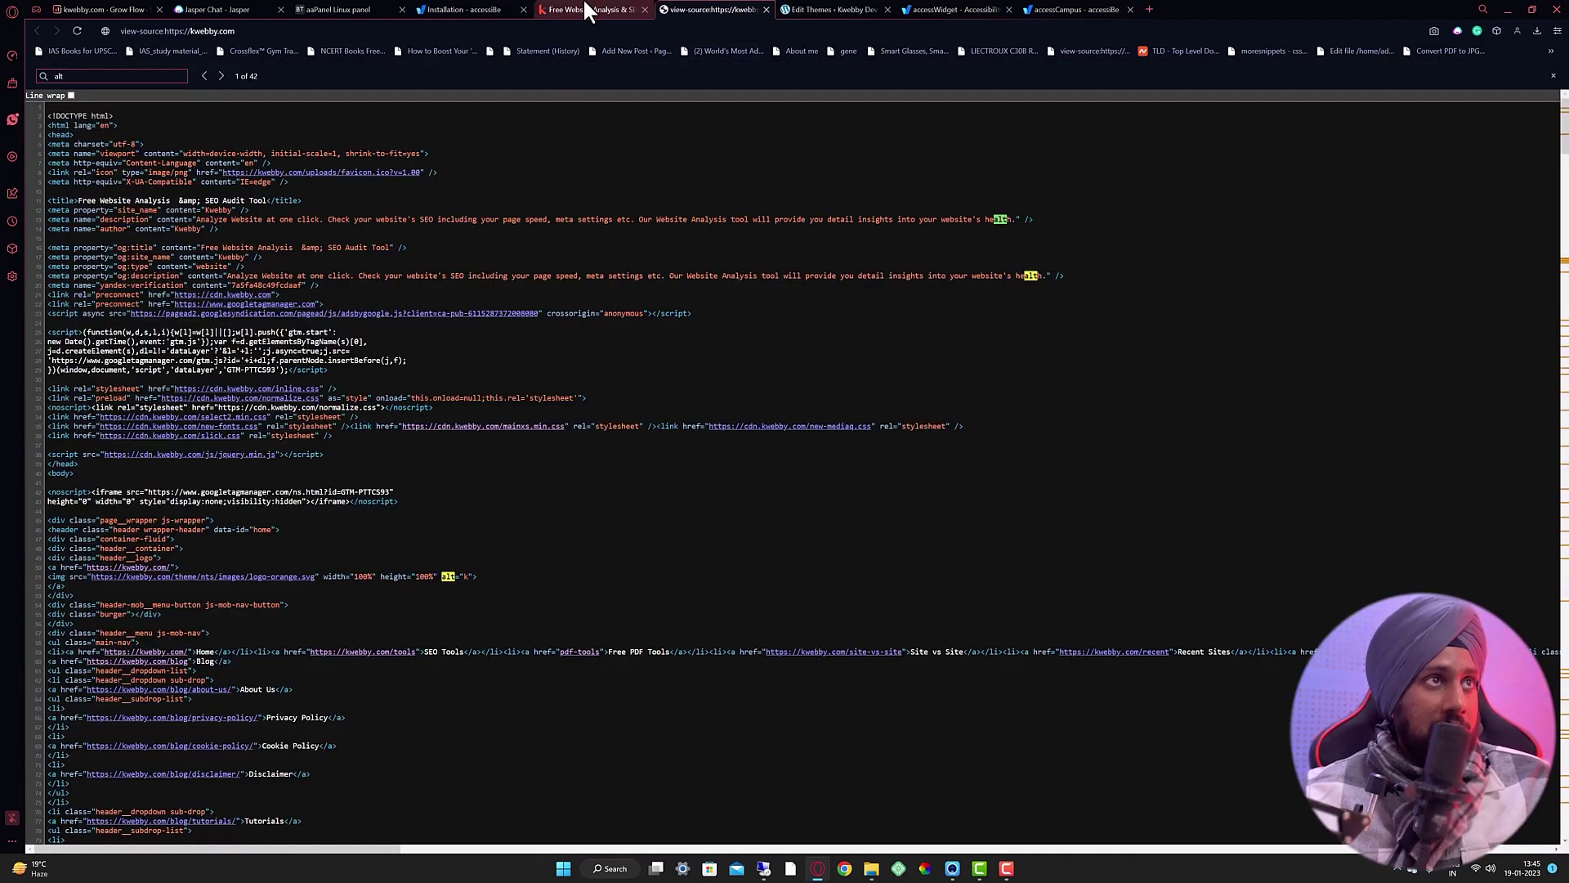
click(589, 10)
click(861, 10)
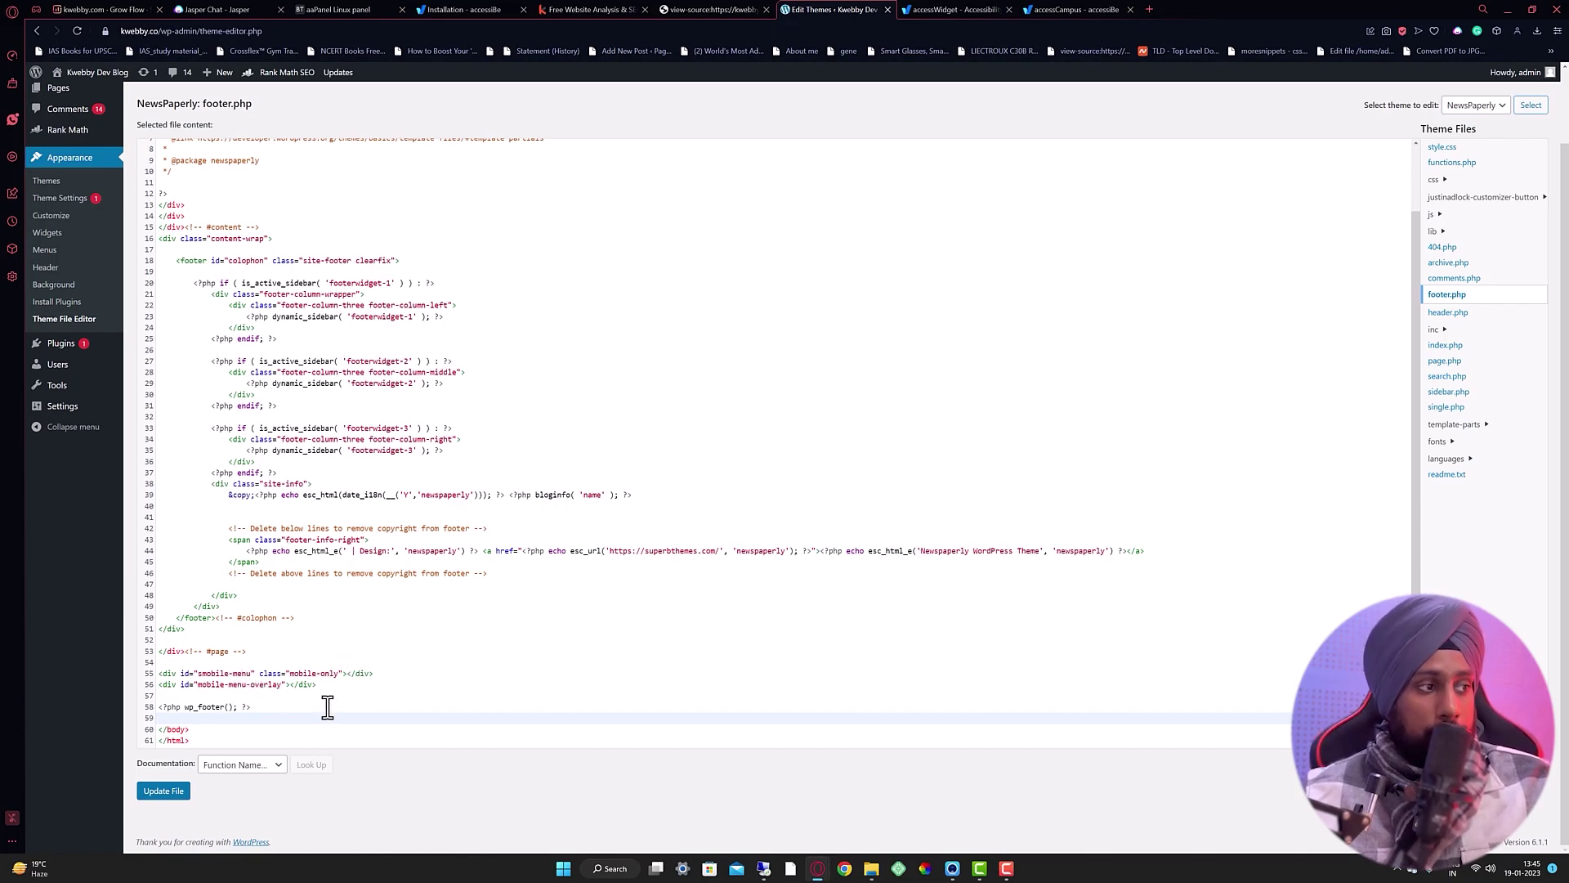
key(ctrl+v)
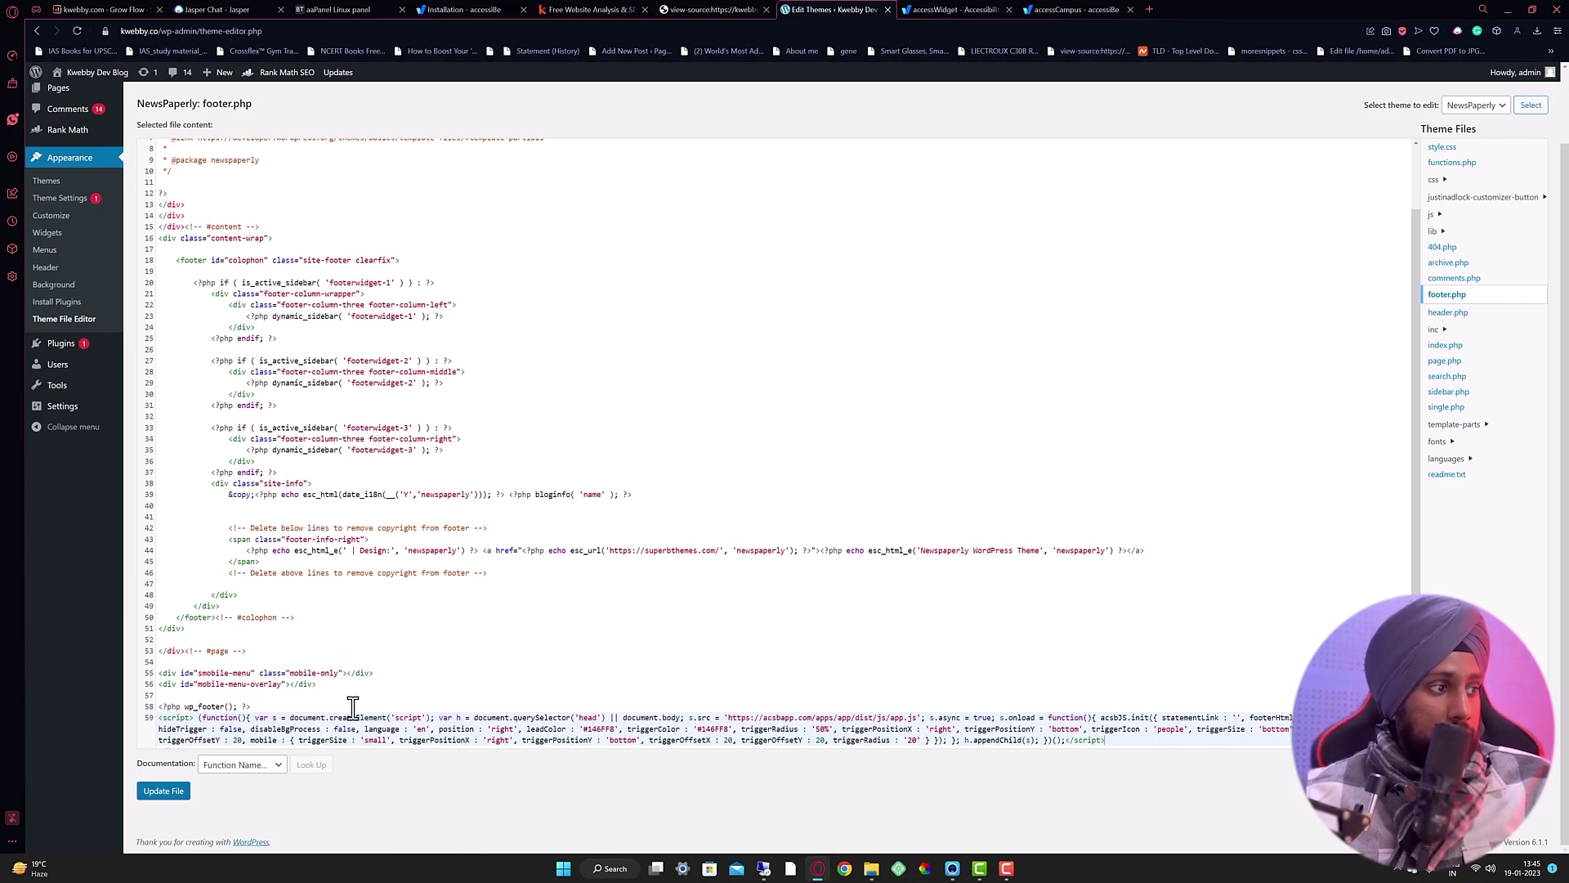